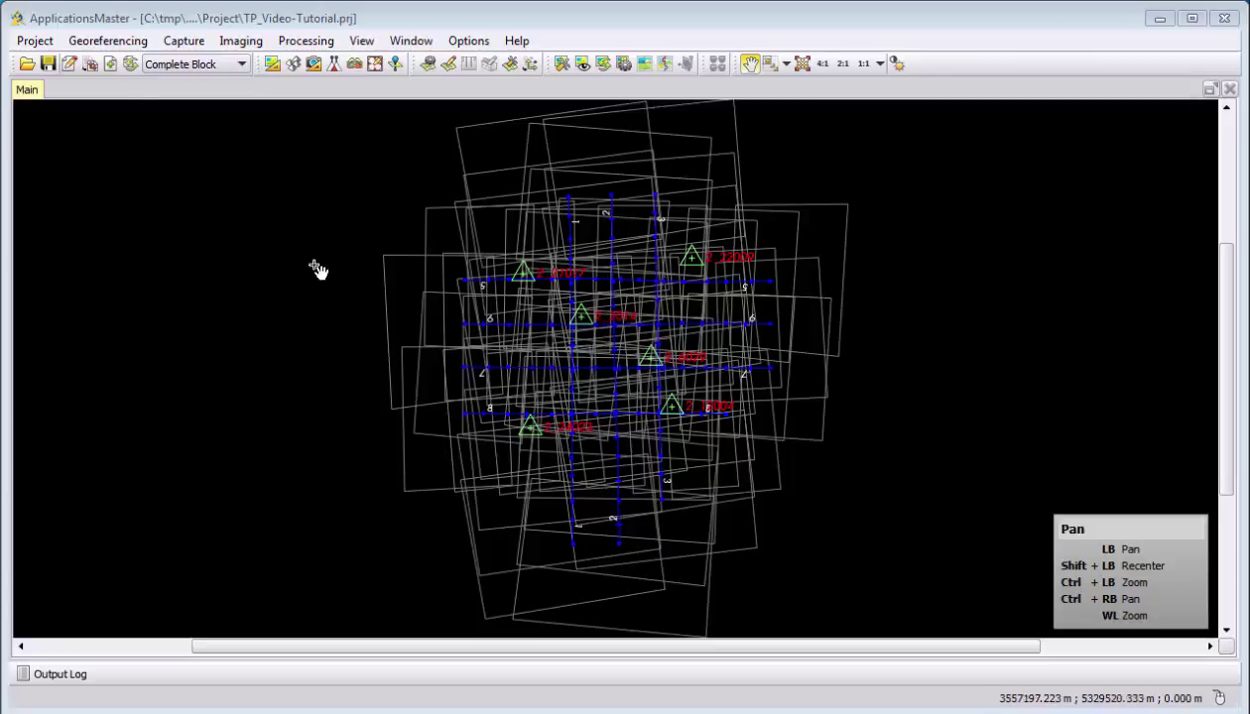
Open the project editor and bring up the list of frame photos
left_click(34, 41)
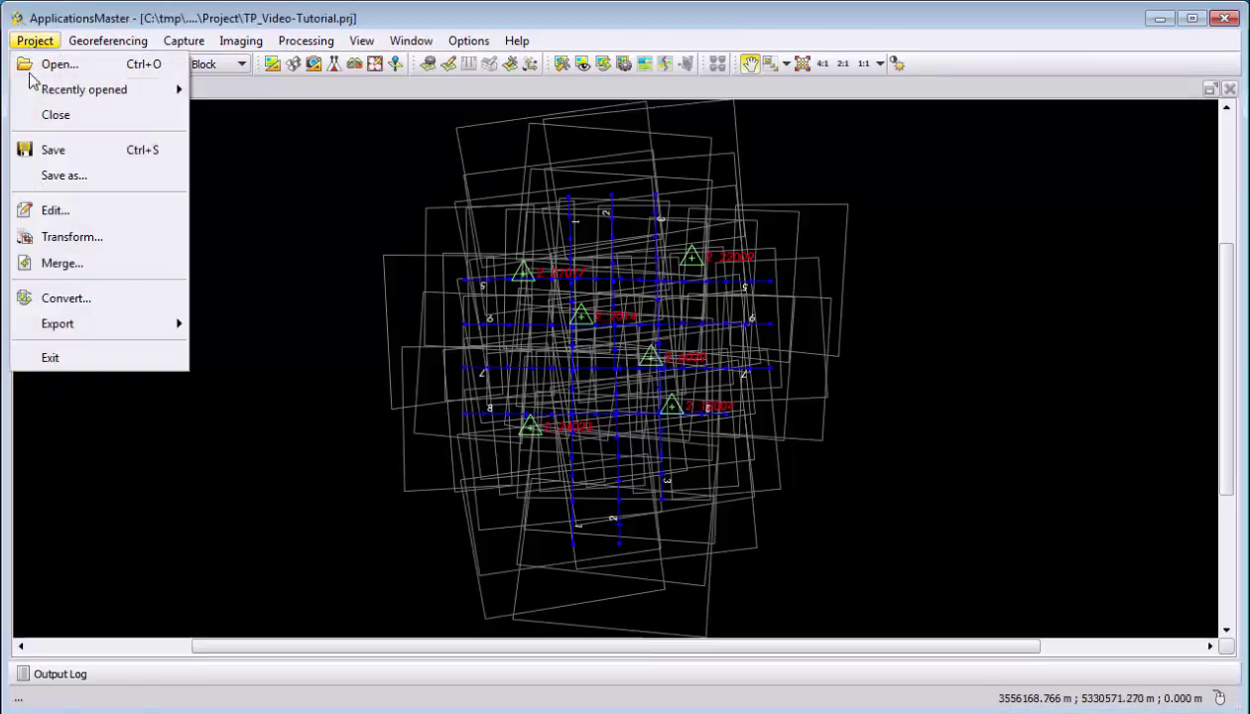
left_click(46, 212)
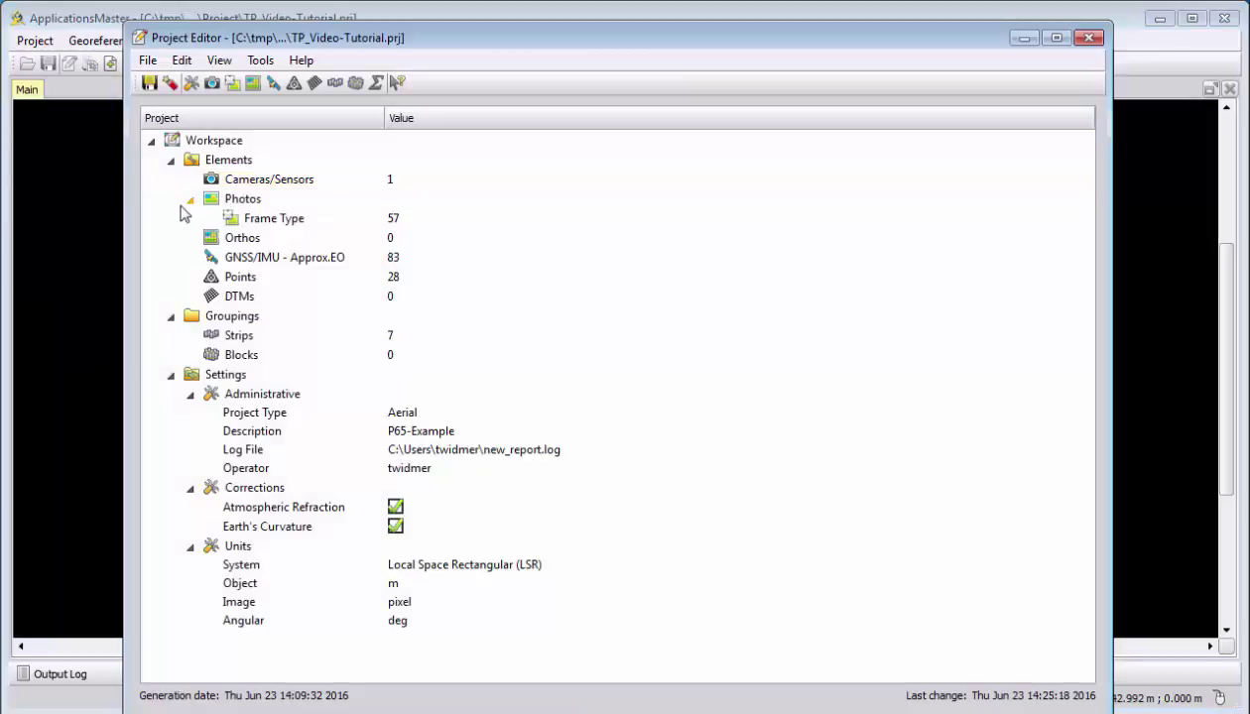
left_click(164, 210)
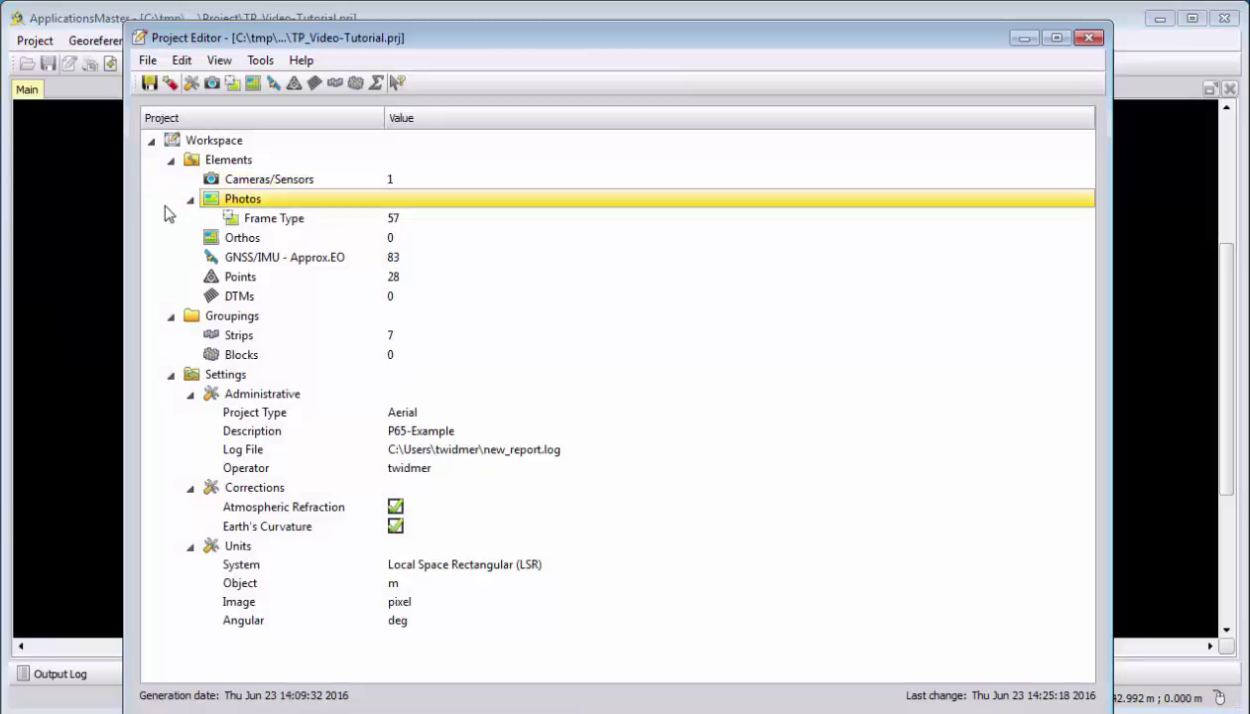
double_click(250, 216)
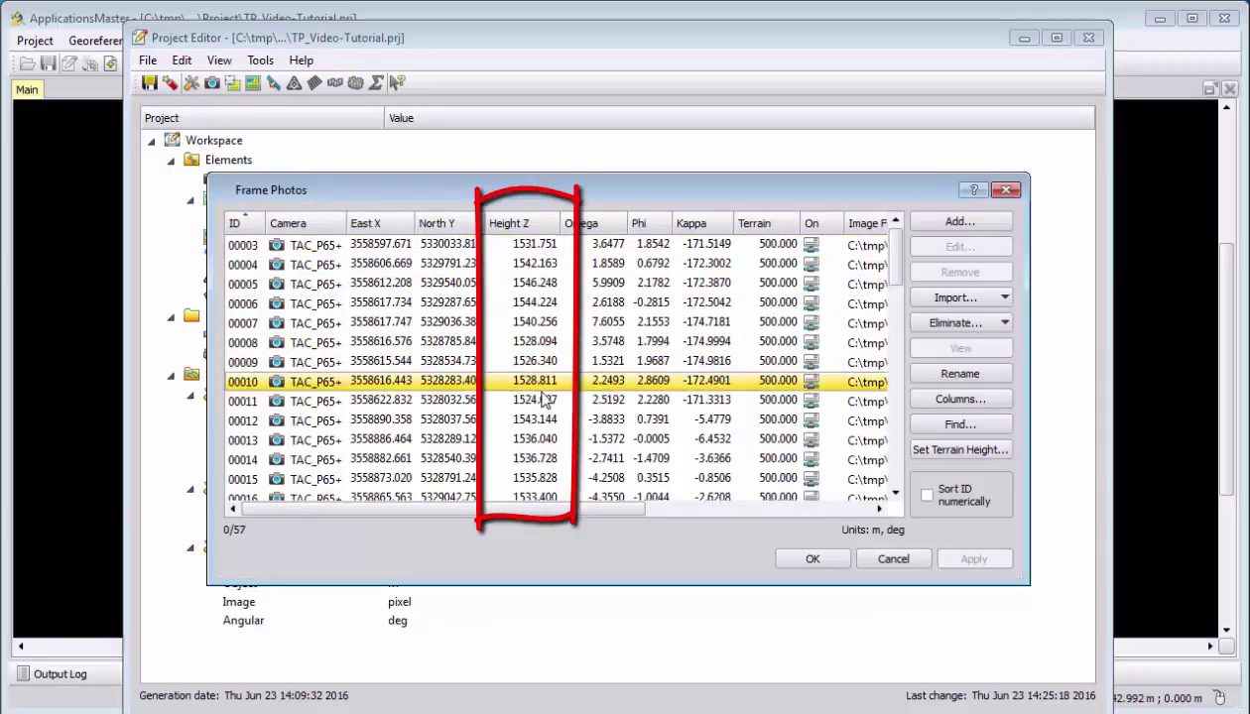
Remove the 26 photos 00003–00028, confirming Yes, leaving 31 photos
scroll(544, 397, "down", 1)
scroll(543, 402, "down", 17)
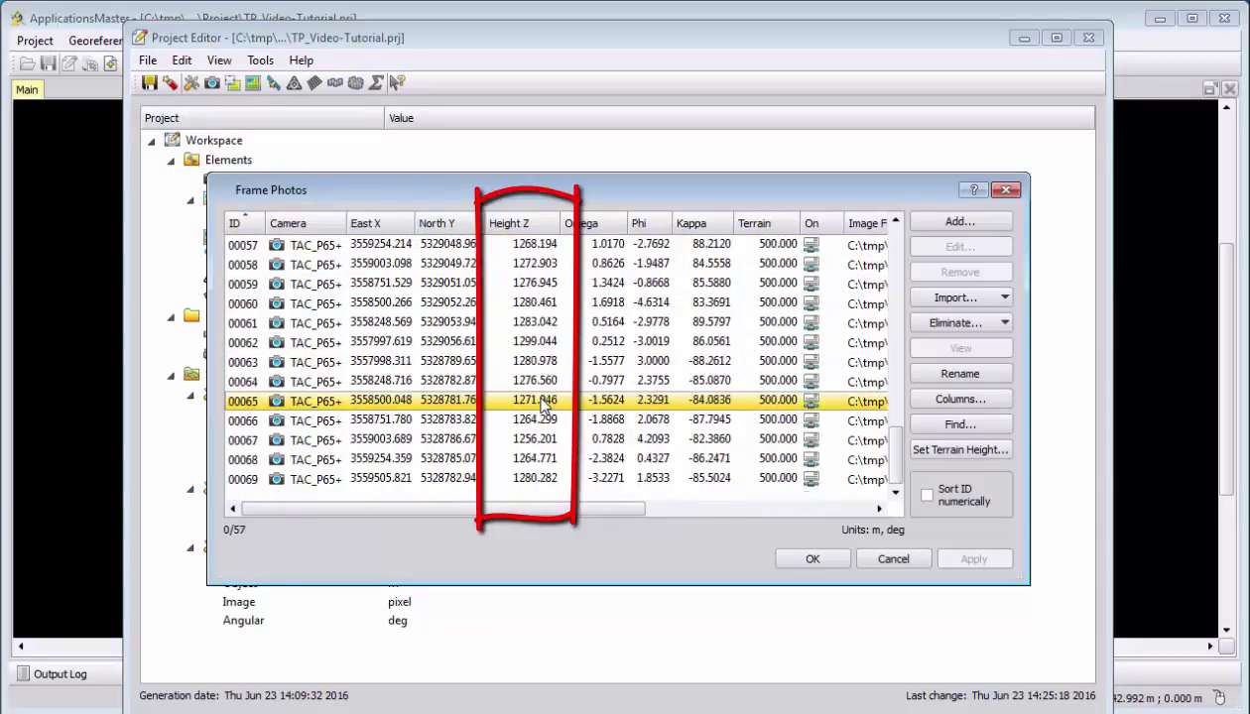
scroll(531, 480, "up", 6)
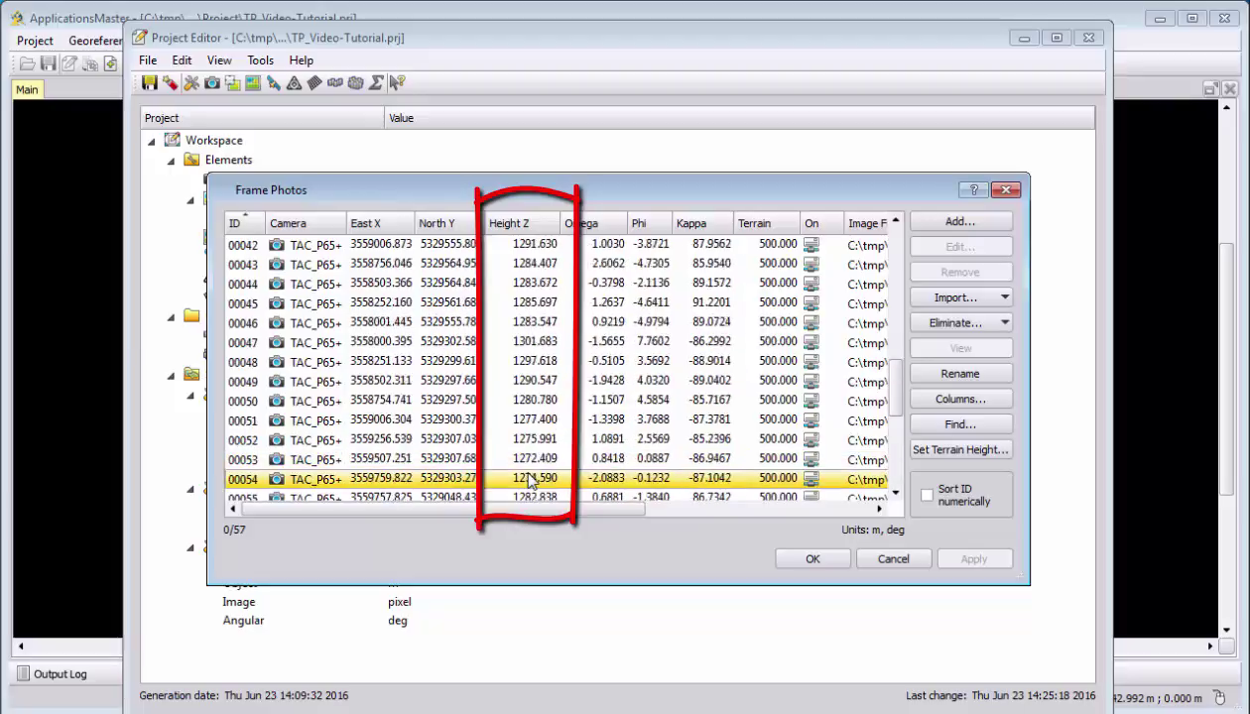
scroll(531, 480, "up", 2)
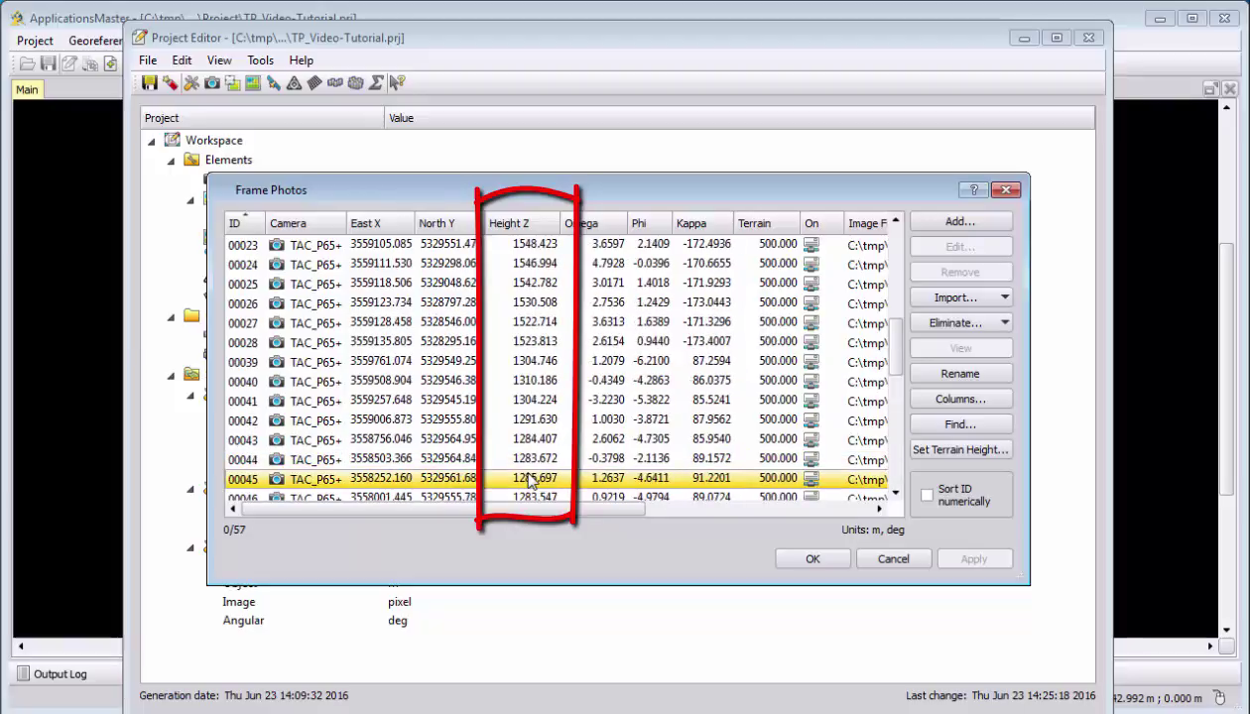
left_click(518, 342)
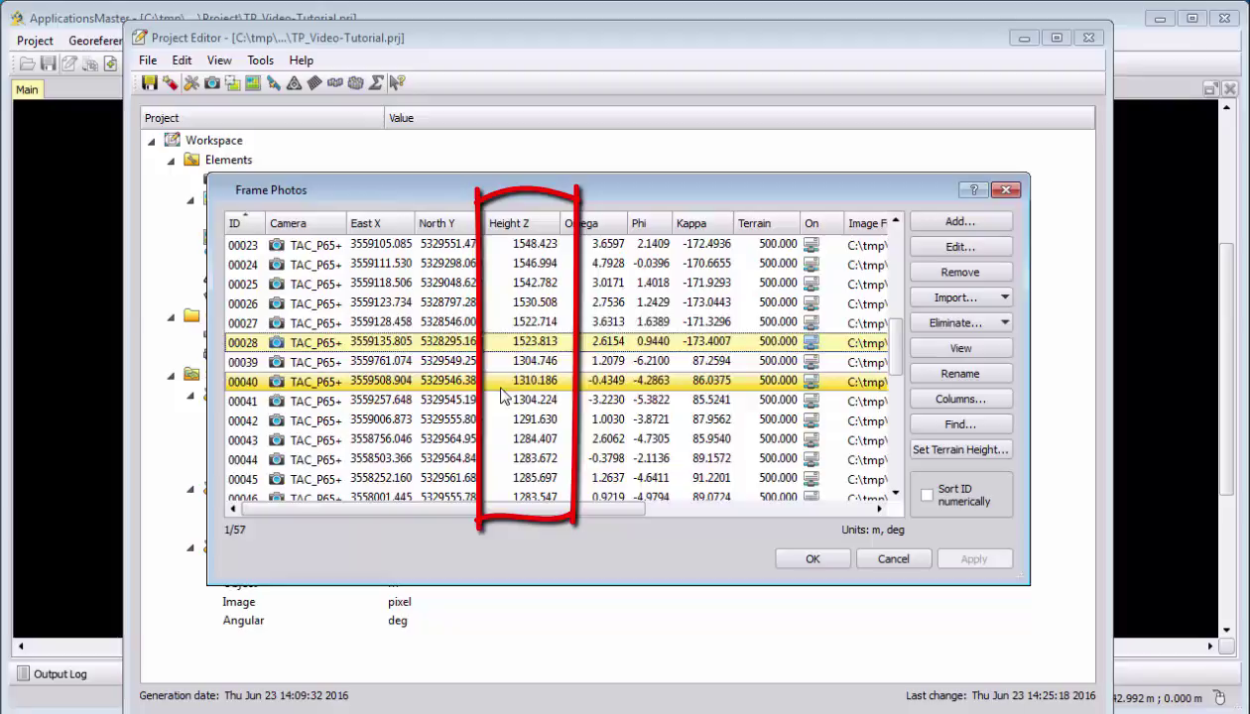
scroll(501, 394, "up", 7)
left_click(516, 246, "shift")
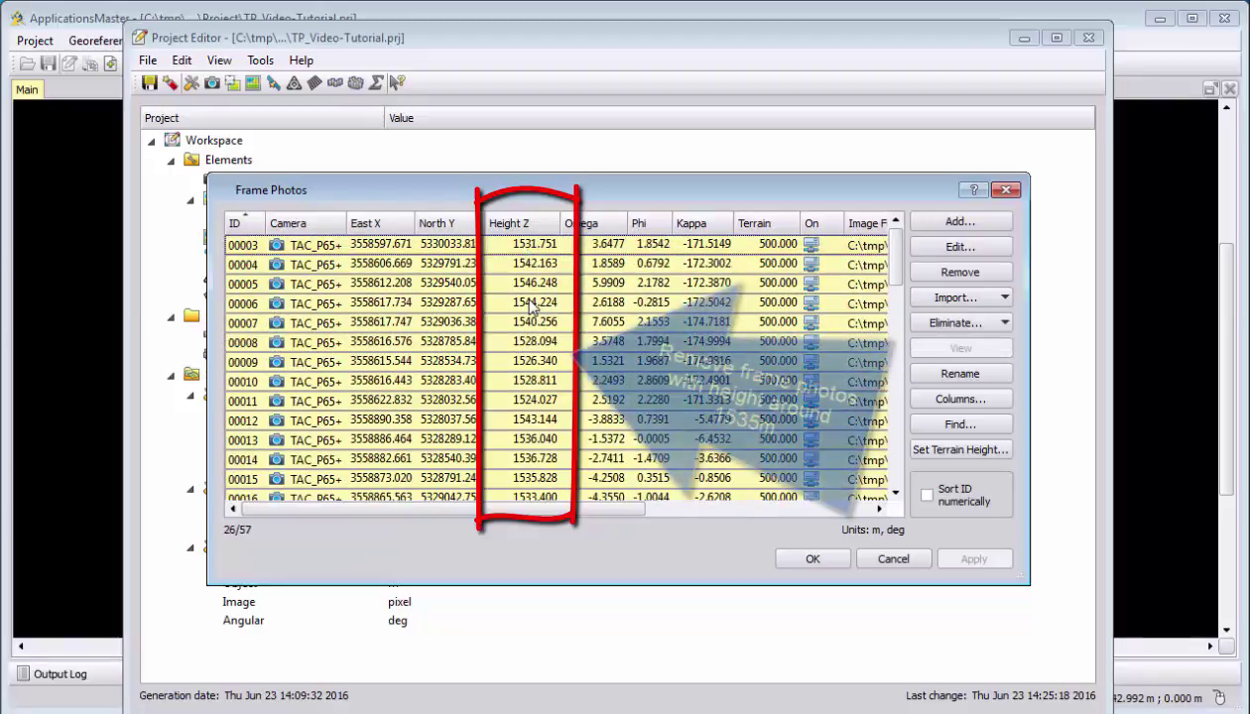
scroll(531, 307, "down", 5)
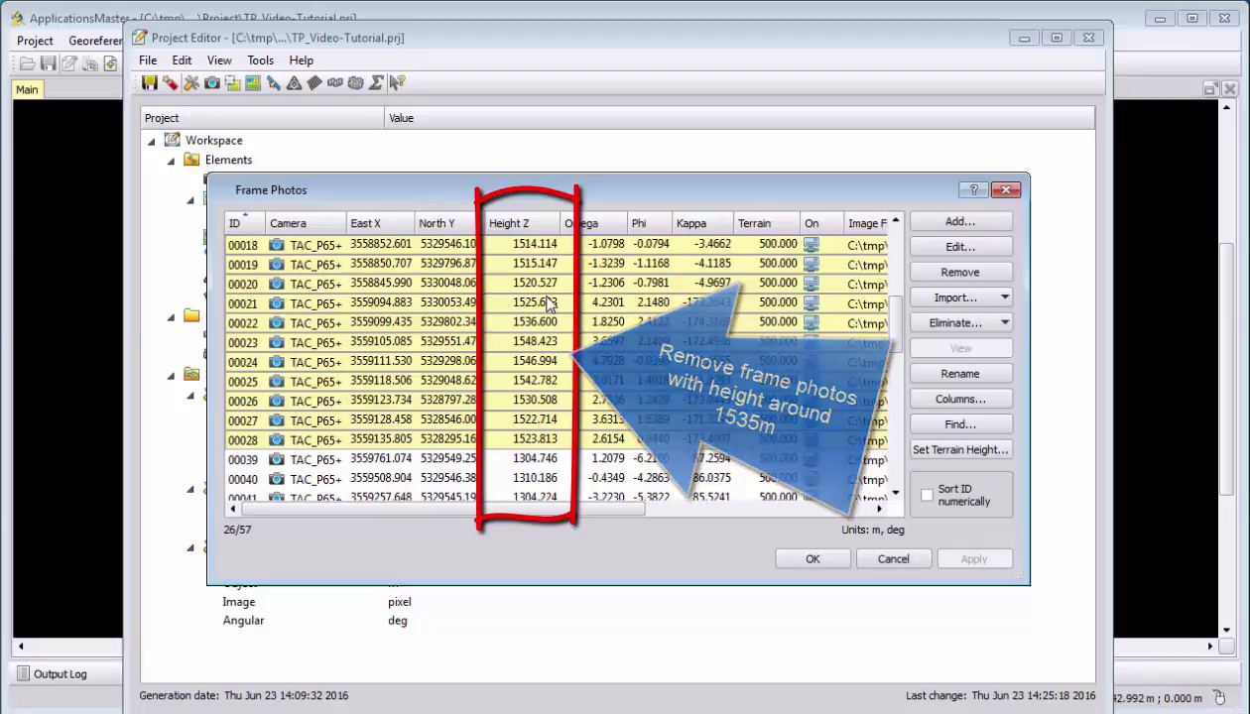
left_click(918, 275)
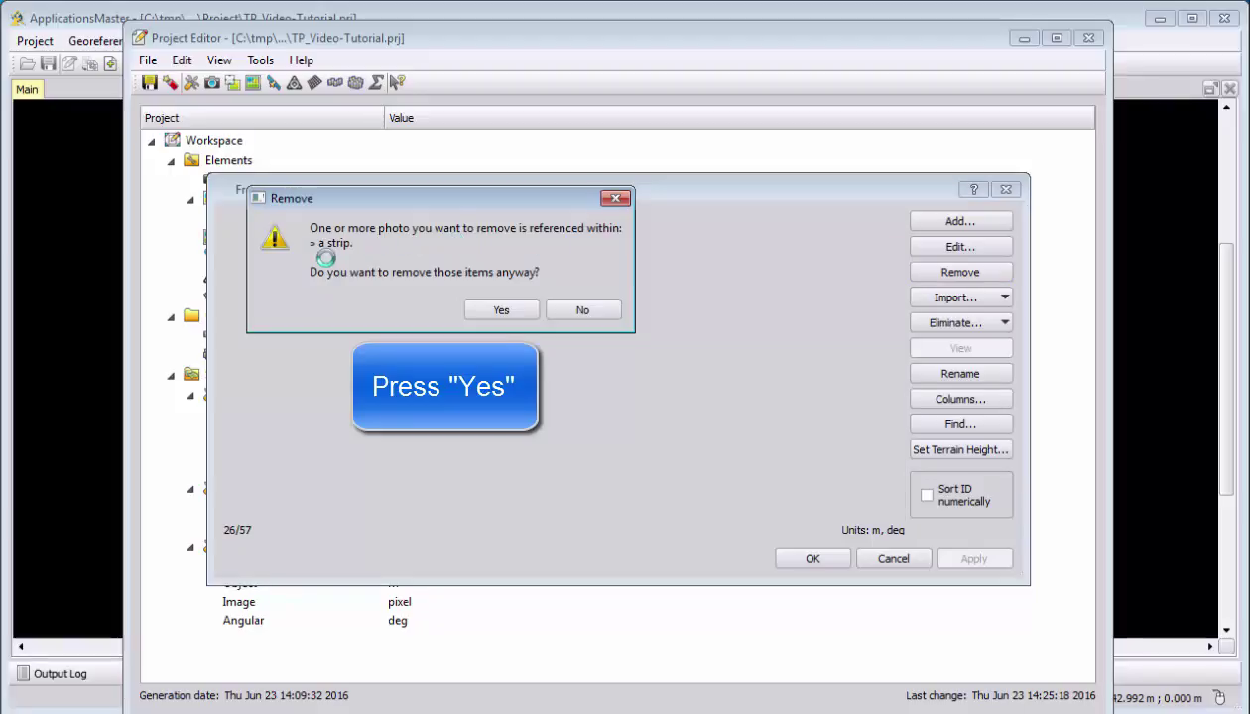
left_click(491, 309)
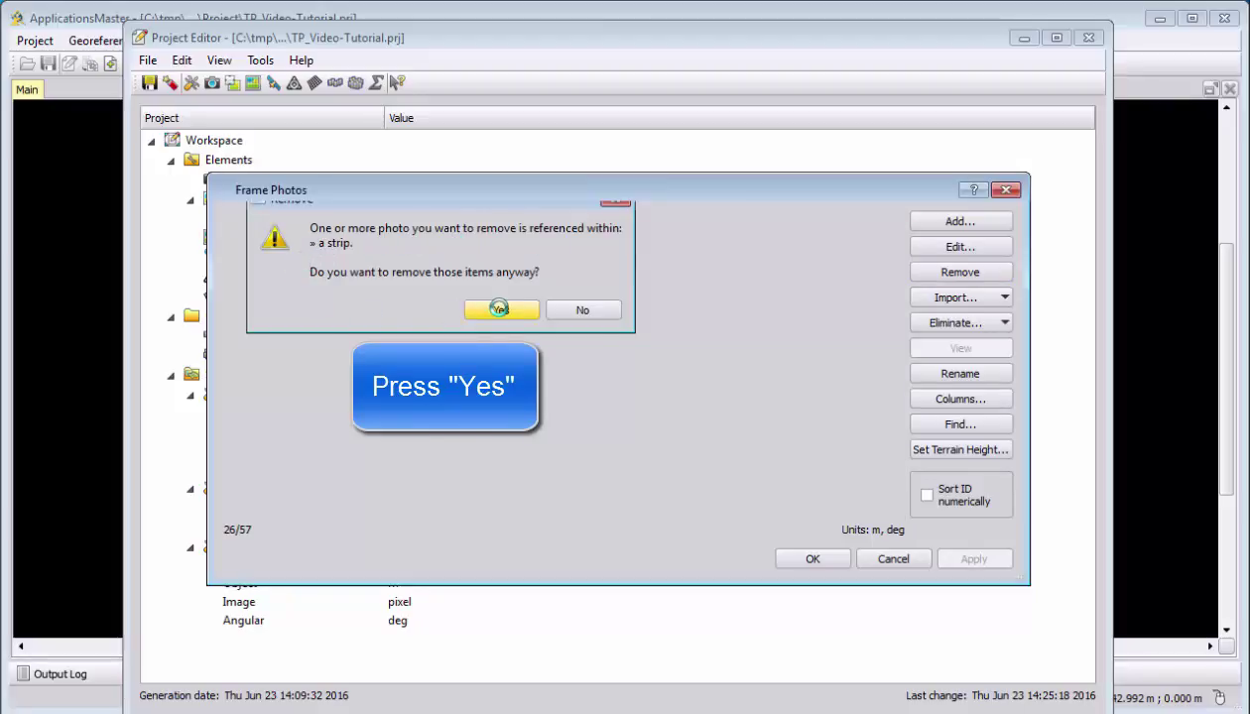
left_click(809, 559)
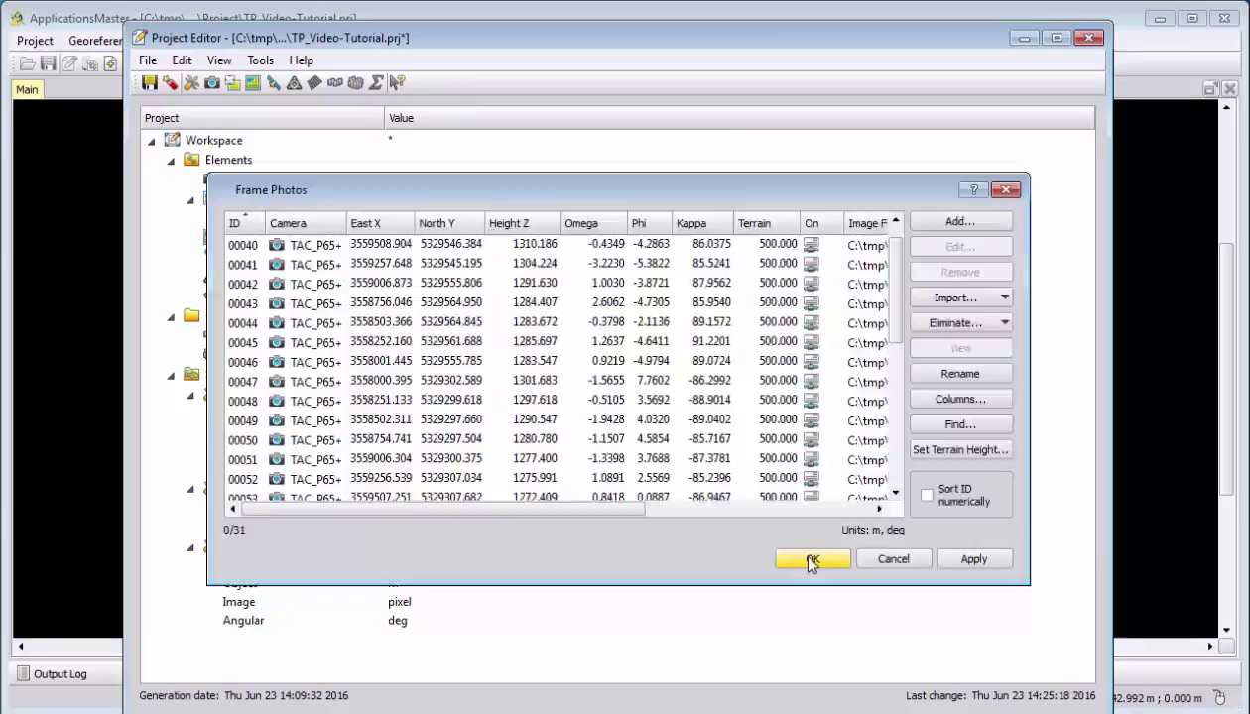
Delete strips 1–3, which have undefined azimuth, from the strip list
double_click(267, 338)
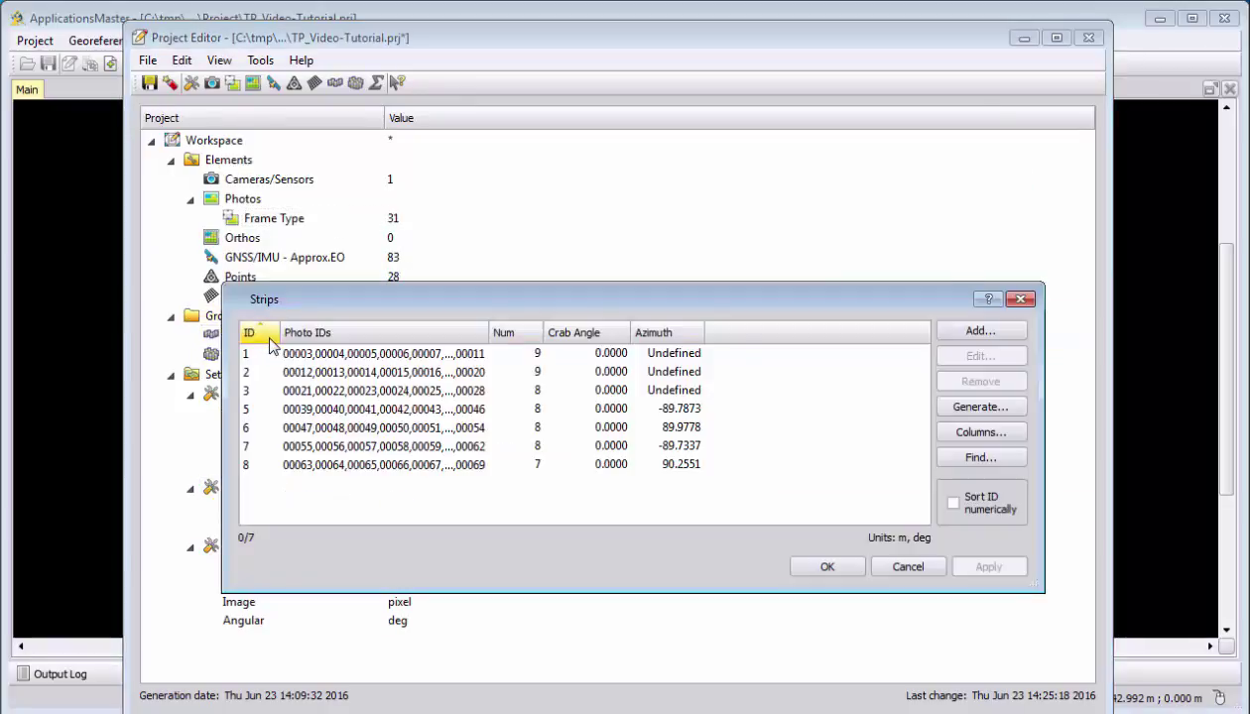
left_click(647, 356)
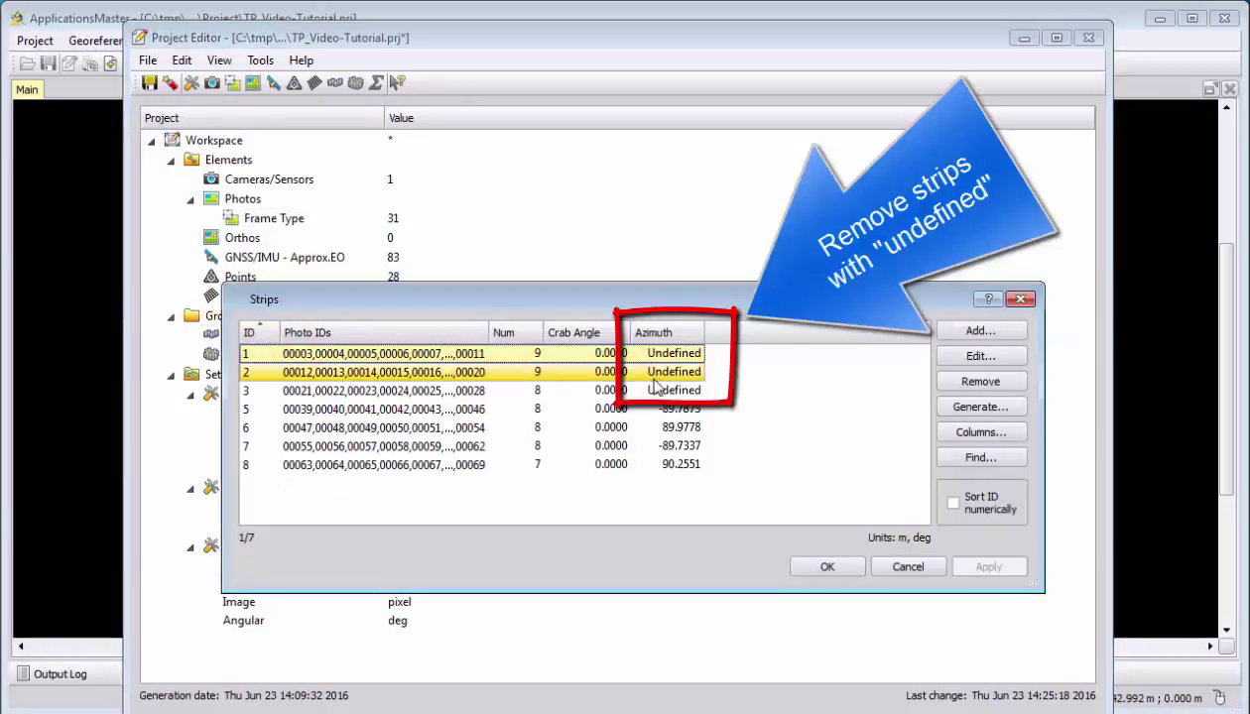
left_click(657, 392, "shift")
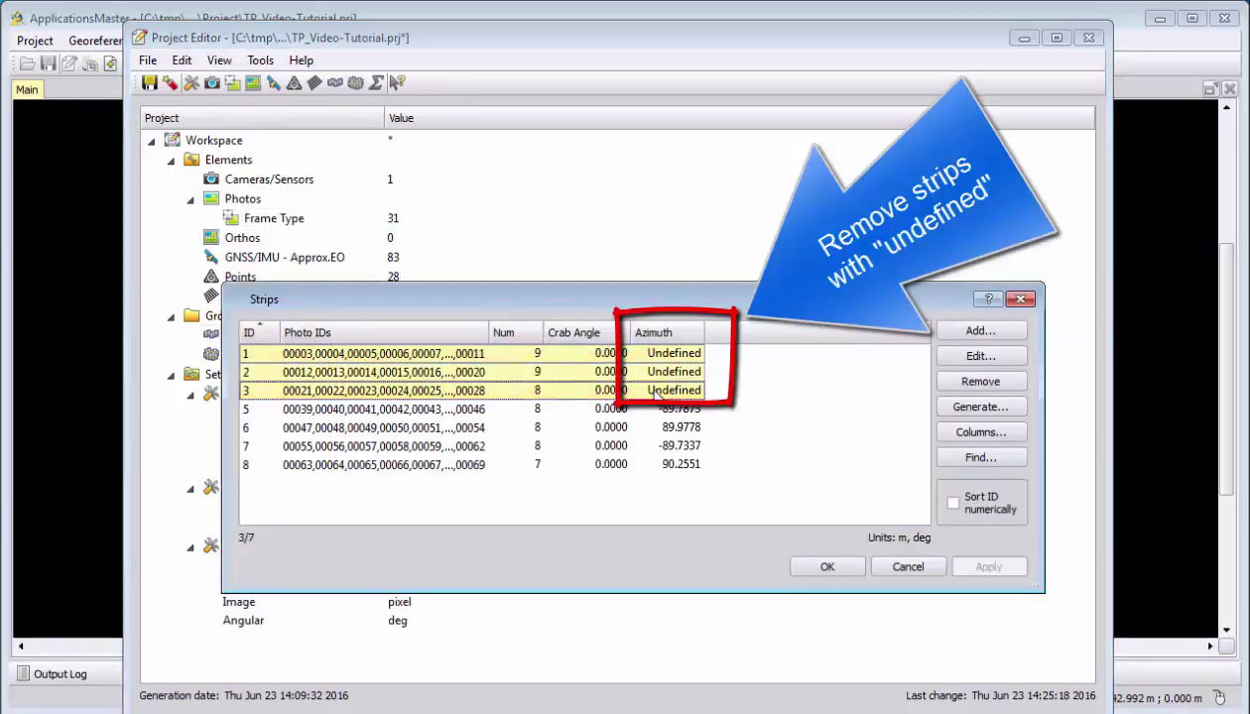
left_click(958, 383)
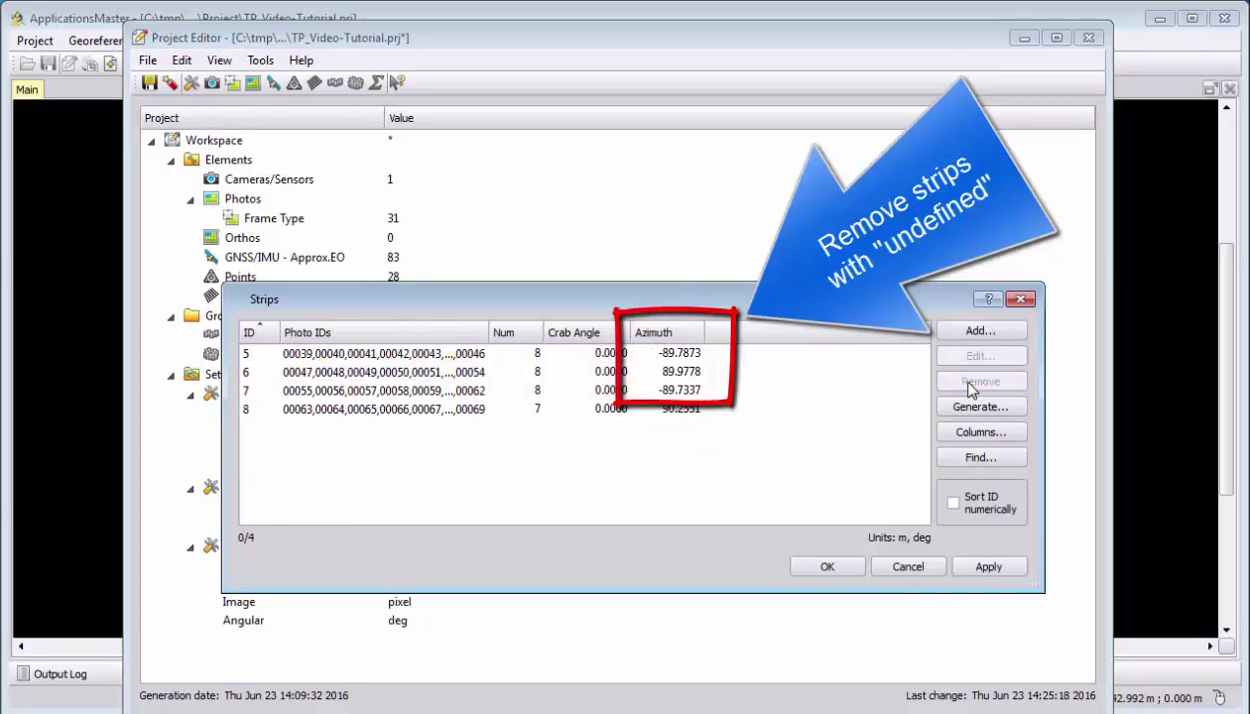
left_click(828, 567)
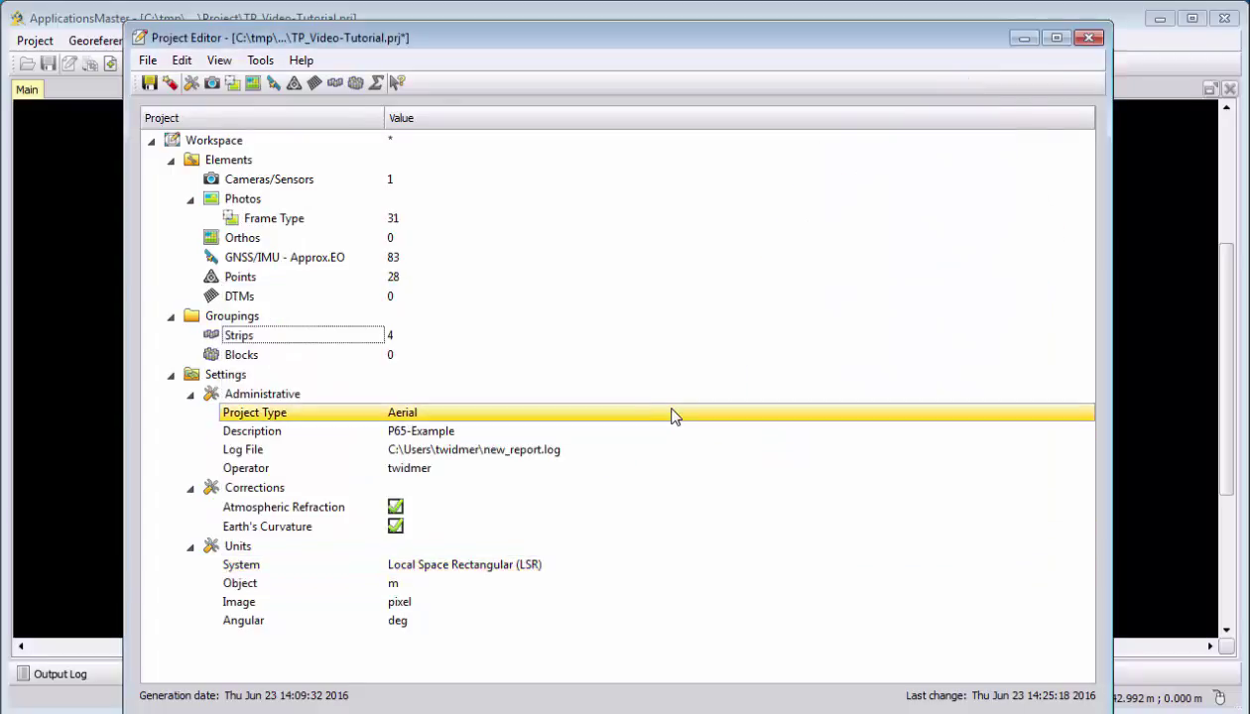
Save the project and exit the project editor
left_click(148, 84)
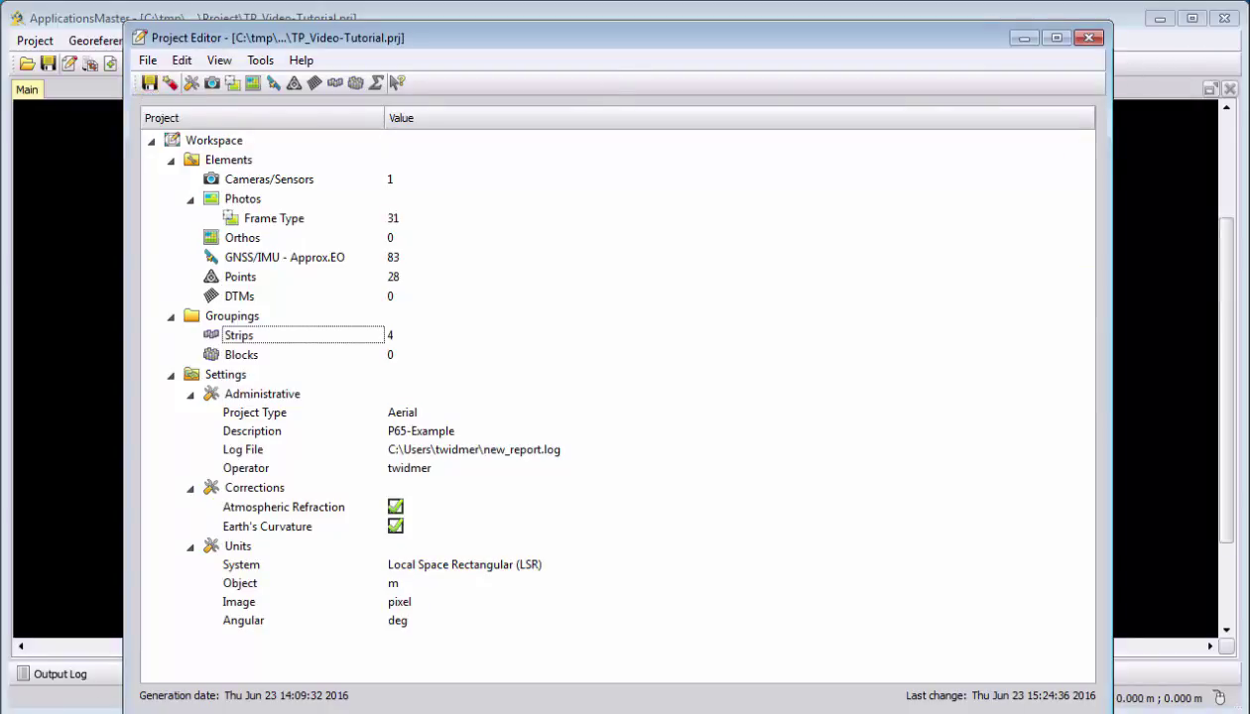
left_click(148, 61)
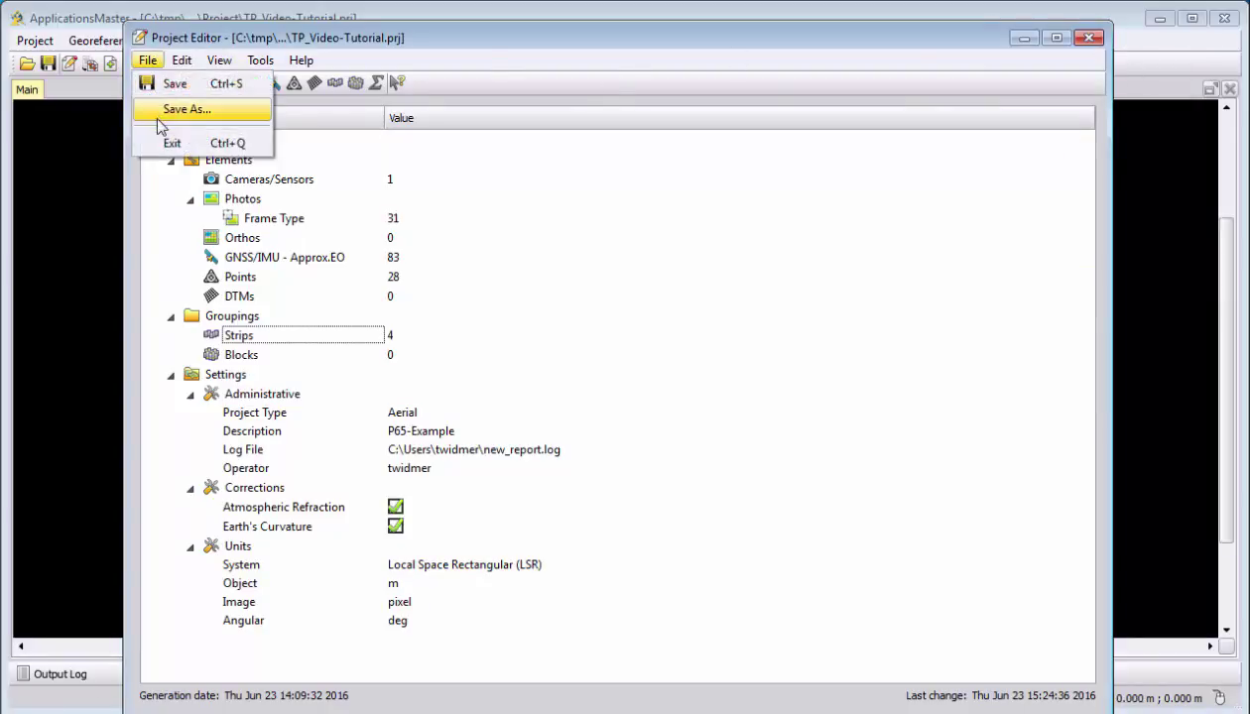
left_click(171, 143)
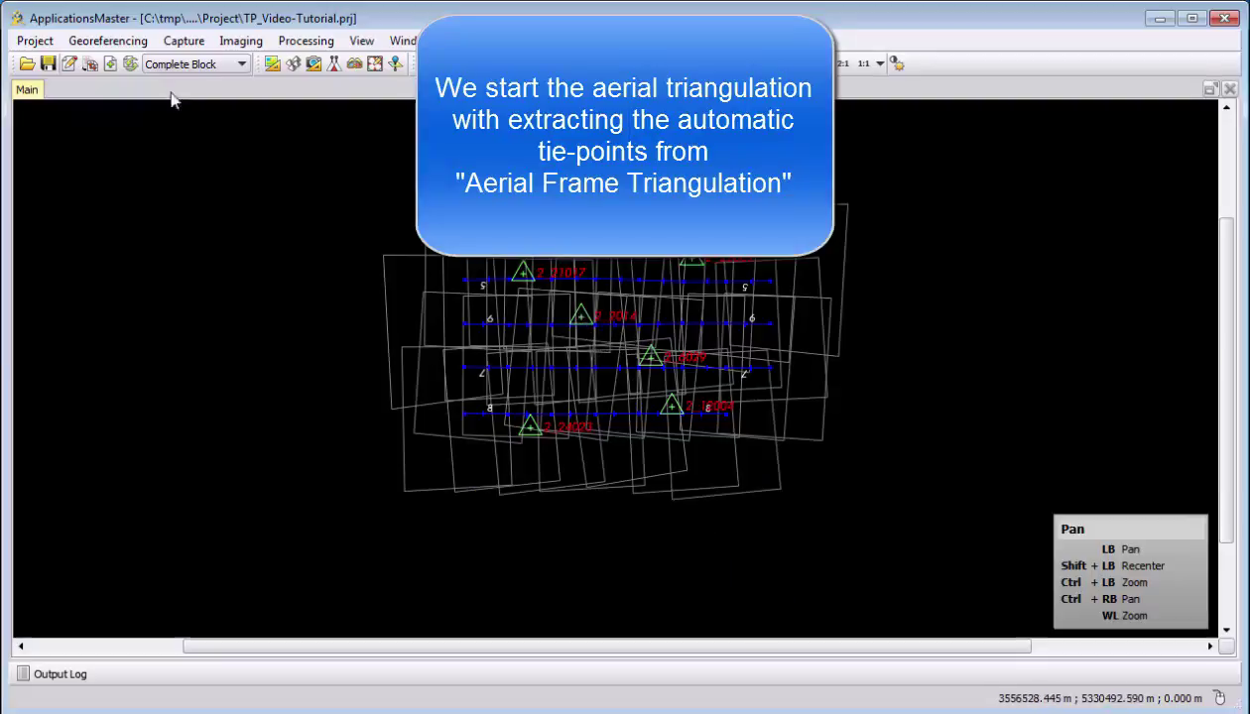
Start Aerial Frame Triangulation with a default parameter file and run 'Automatic tie point extraction with adjustment of block'
left_click(115, 42)
mouse_move(117, 62)
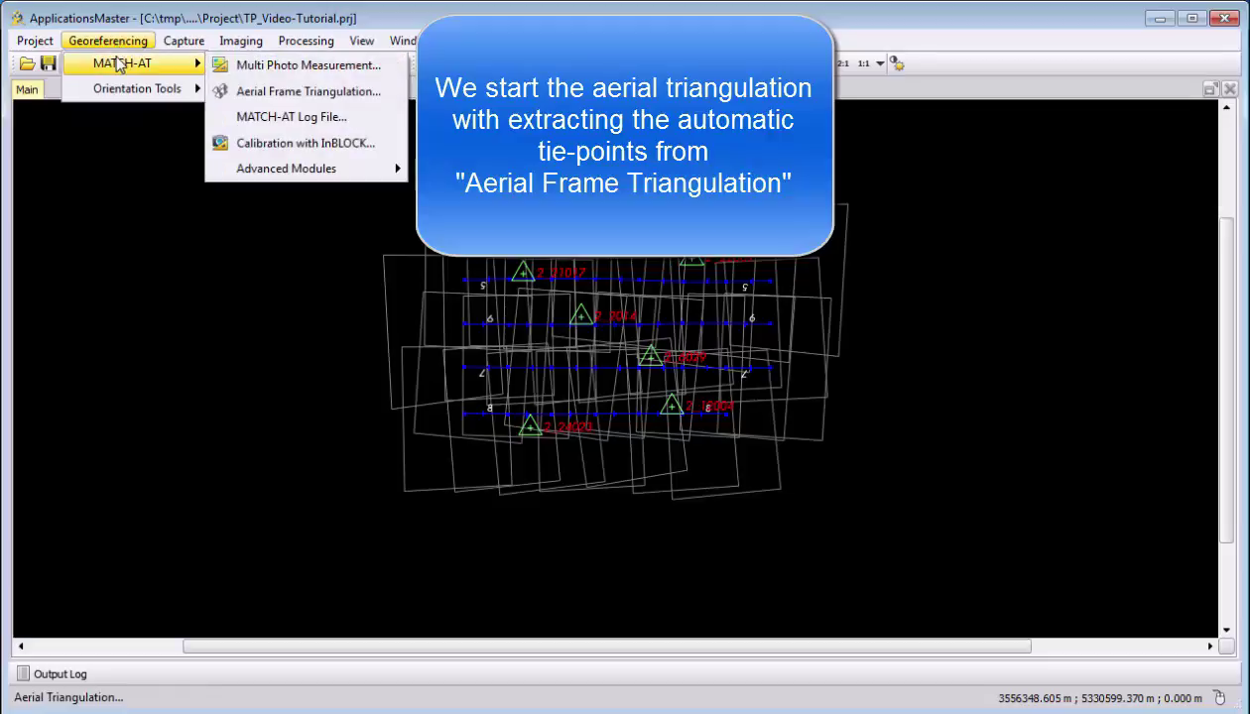
left_click(311, 92)
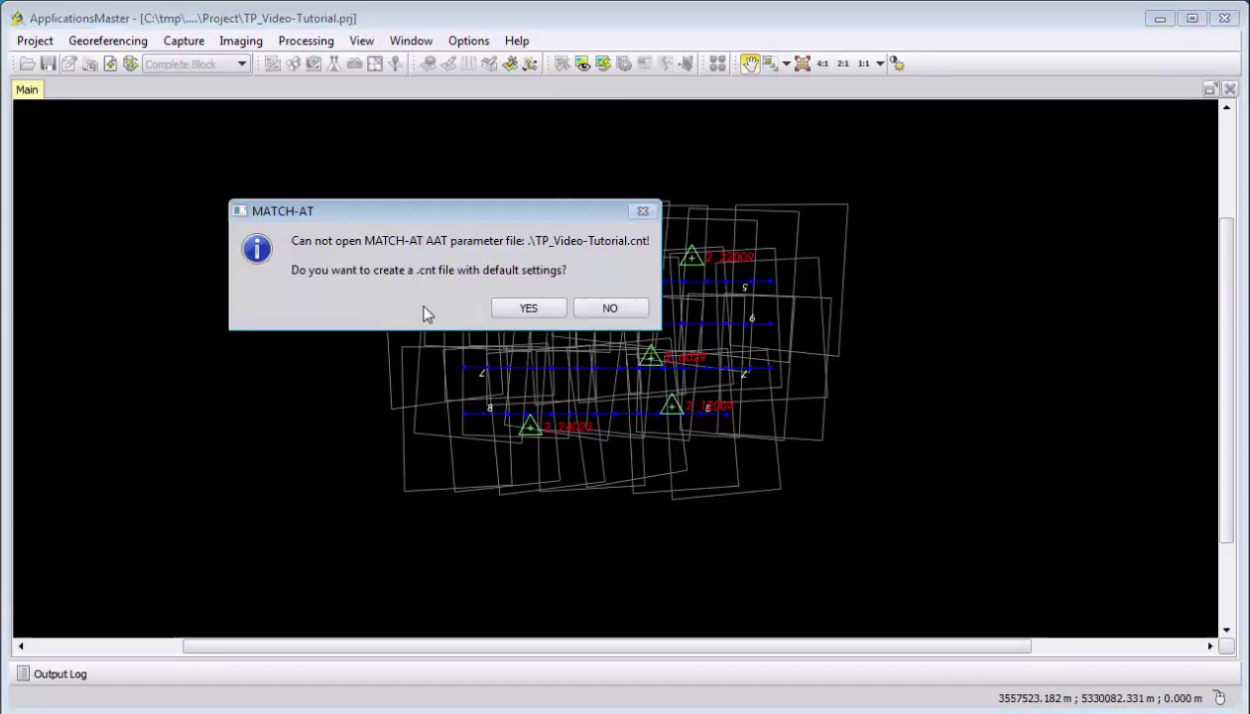
left_click(526, 308)
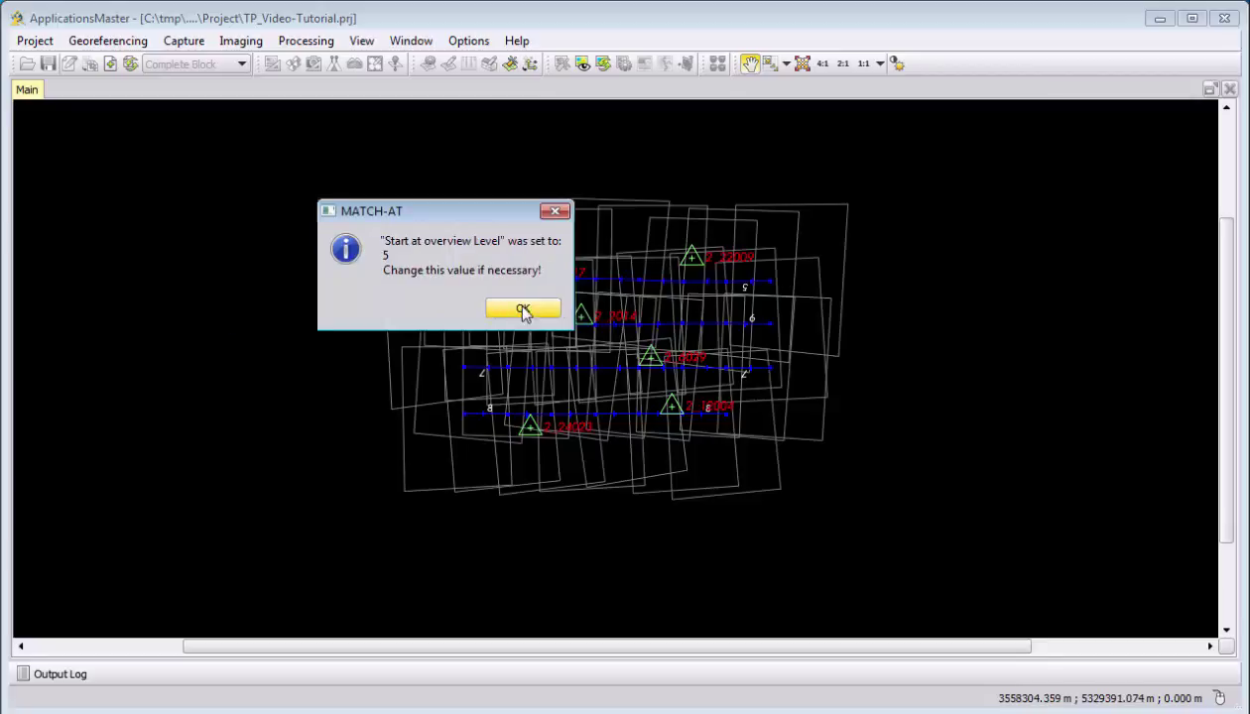
left_click(520, 309)
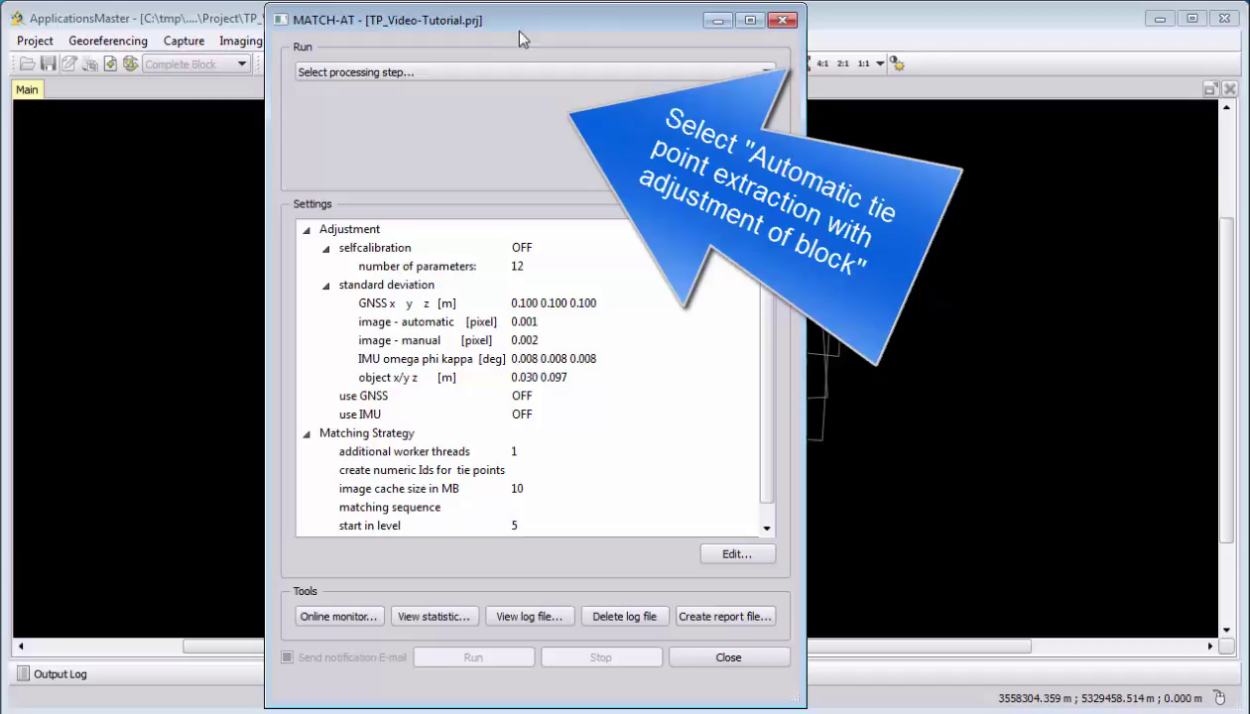
left_click(392, 76)
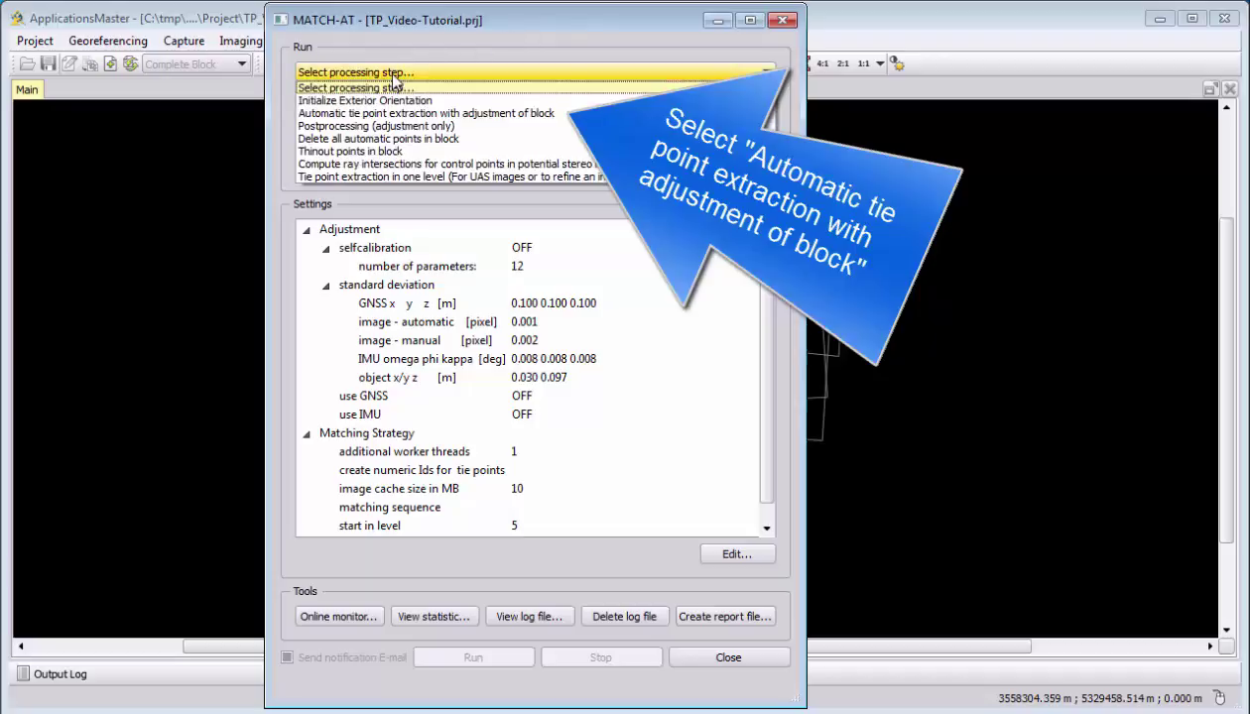
left_click(387, 113)
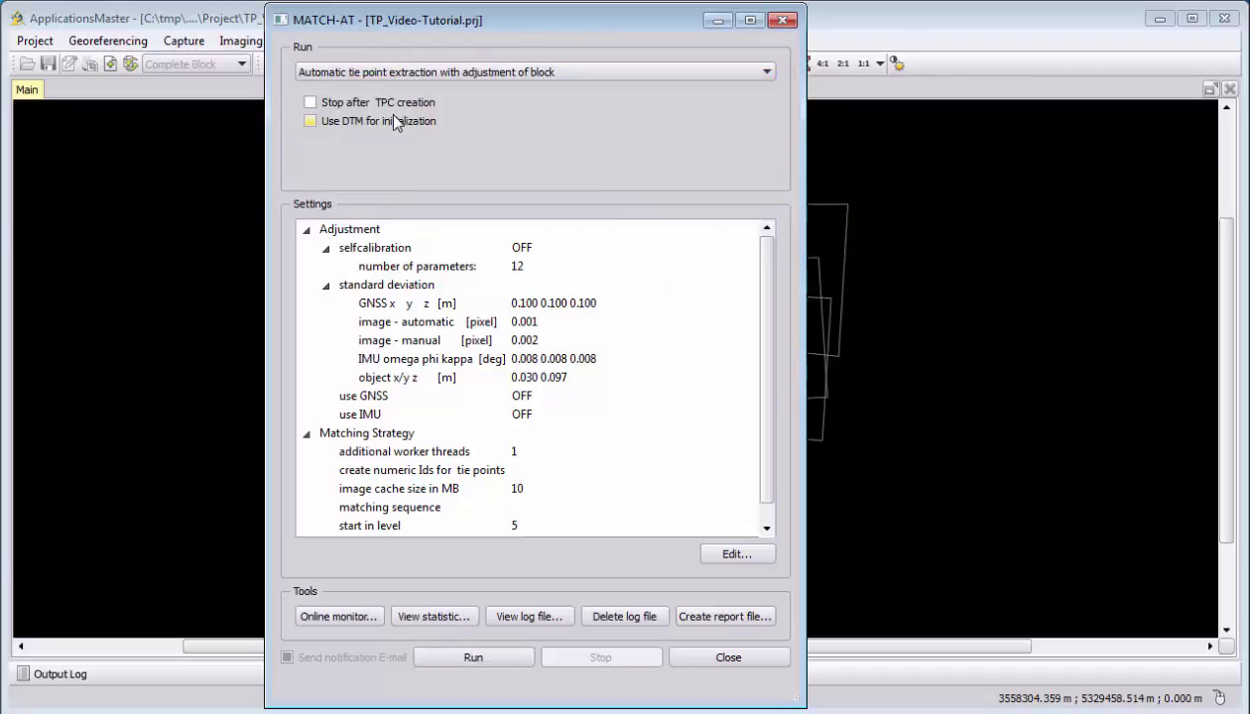
Review the Adjustment, Matching, Files, Std. Dev. and GNSS/IMU settings pages, keeping defaults with GNSS on
left_click(732, 557)
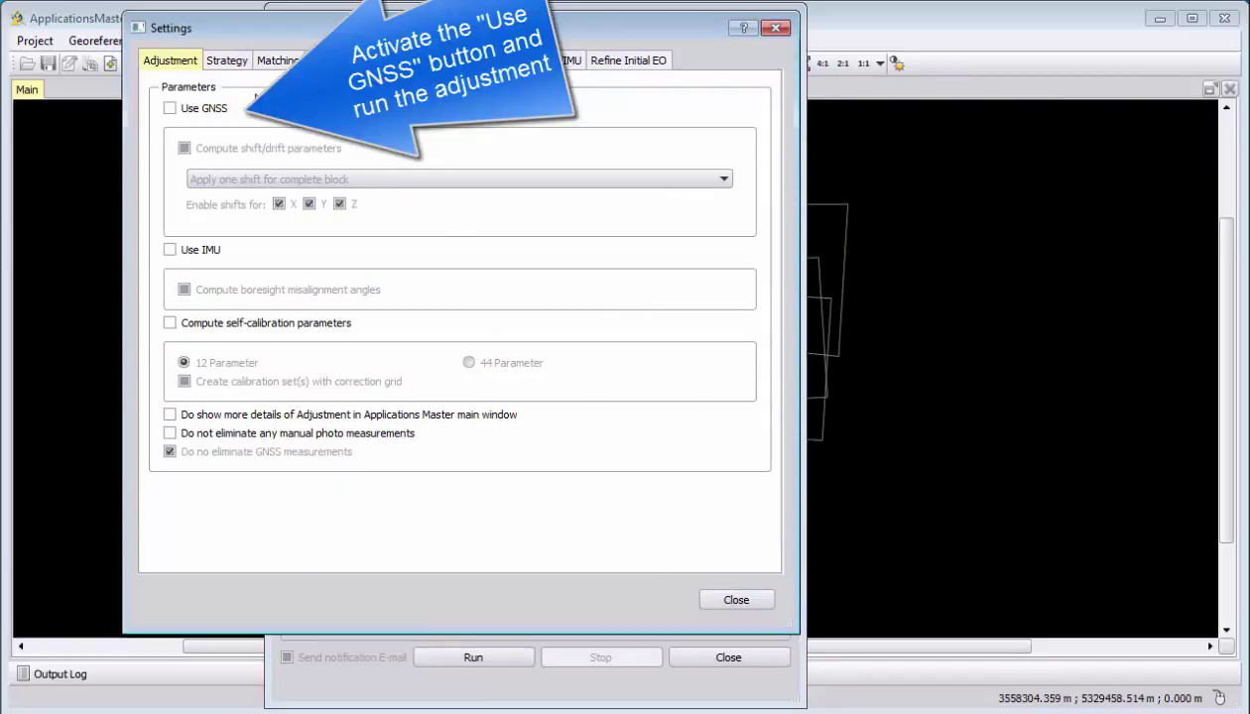
left_click(170, 109)
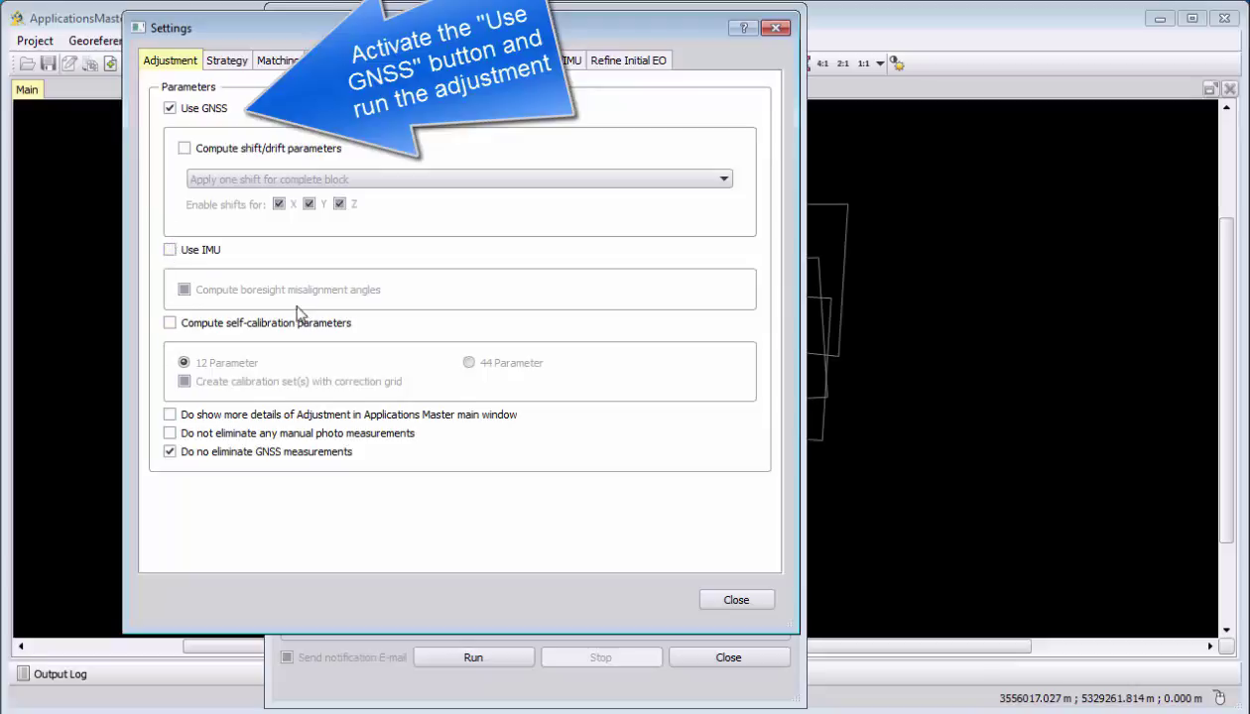
left_click(238, 65)
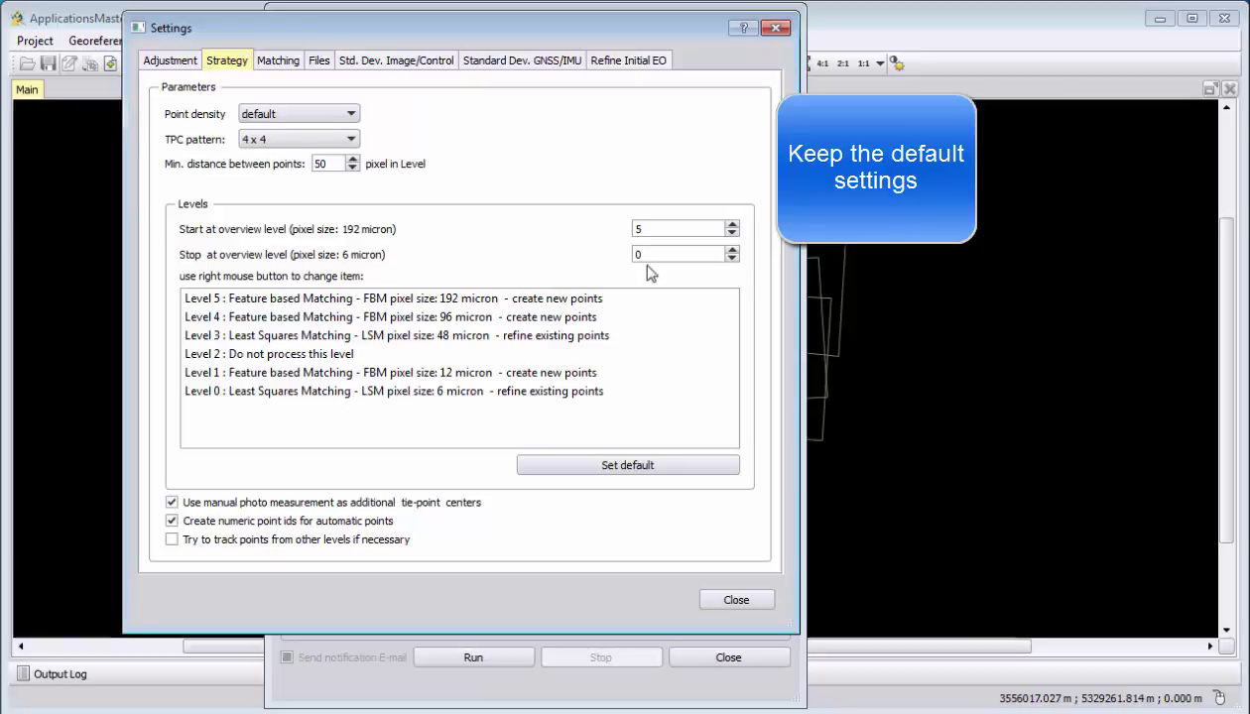
left_click(278, 61)
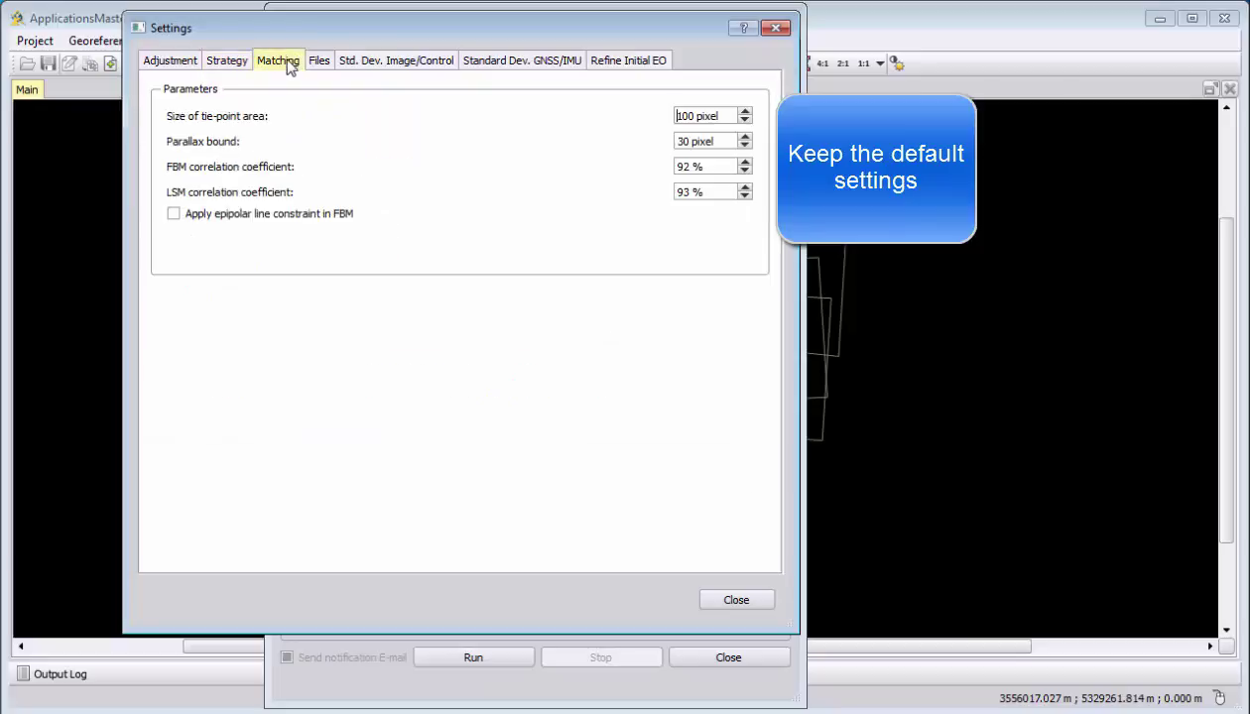
left_click(320, 62)
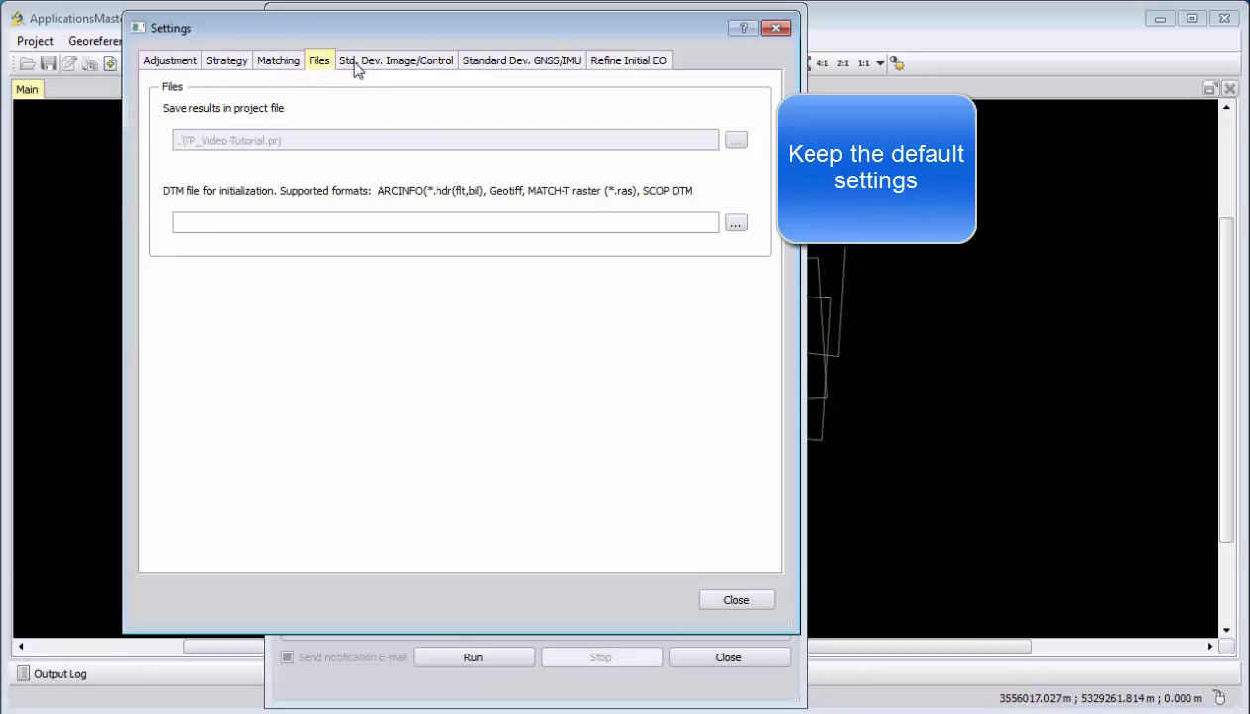
left_click(357, 61)
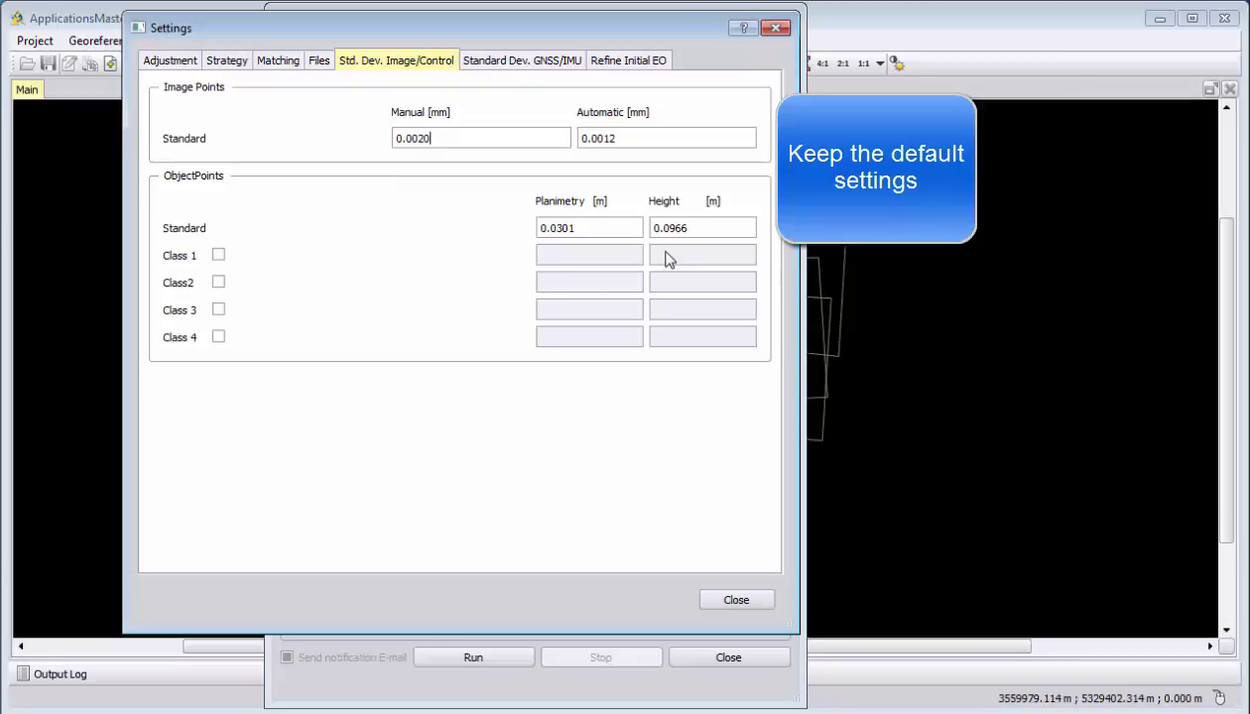
left_click(509, 64)
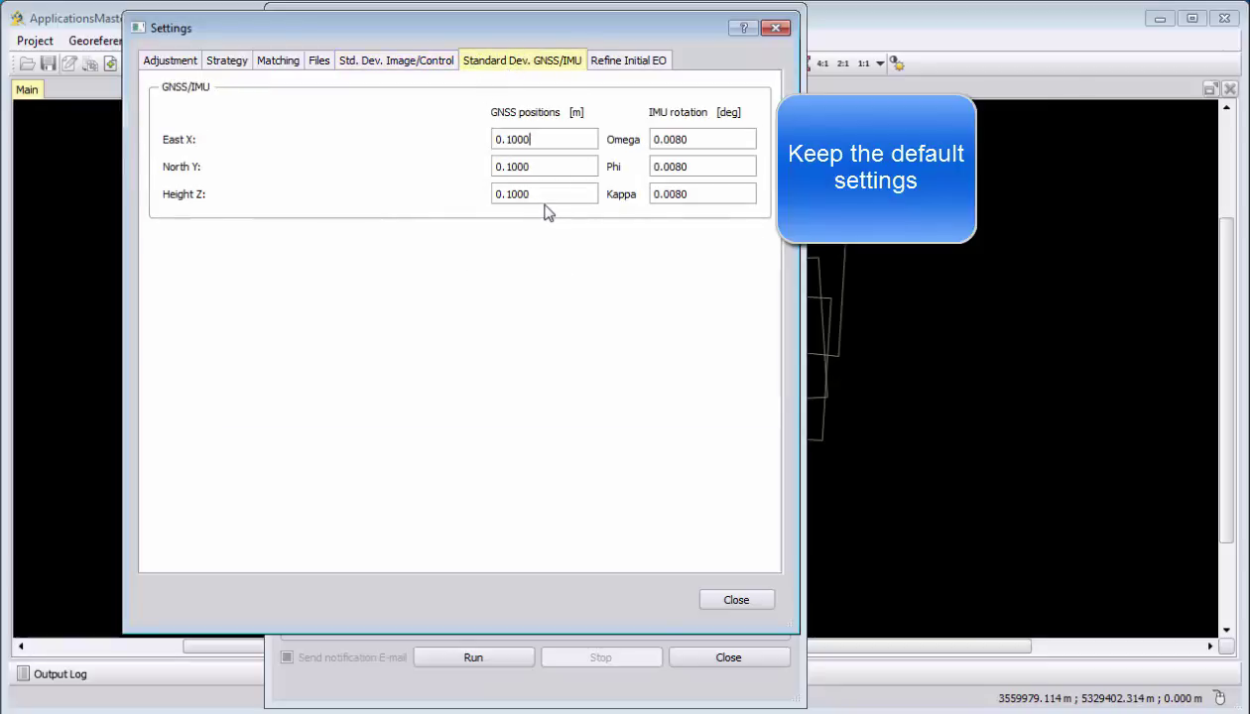
left_click(171, 61)
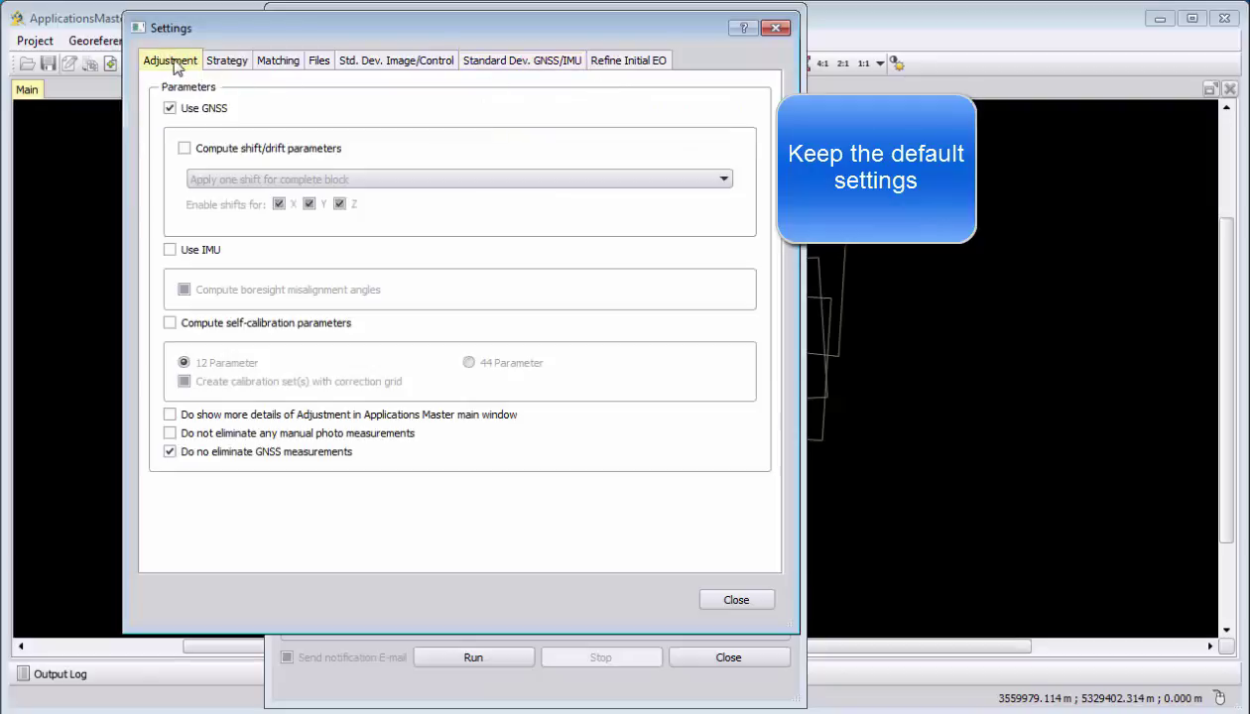
Close the settings and run processing on the complete block, confirming YES
left_click(735, 601)
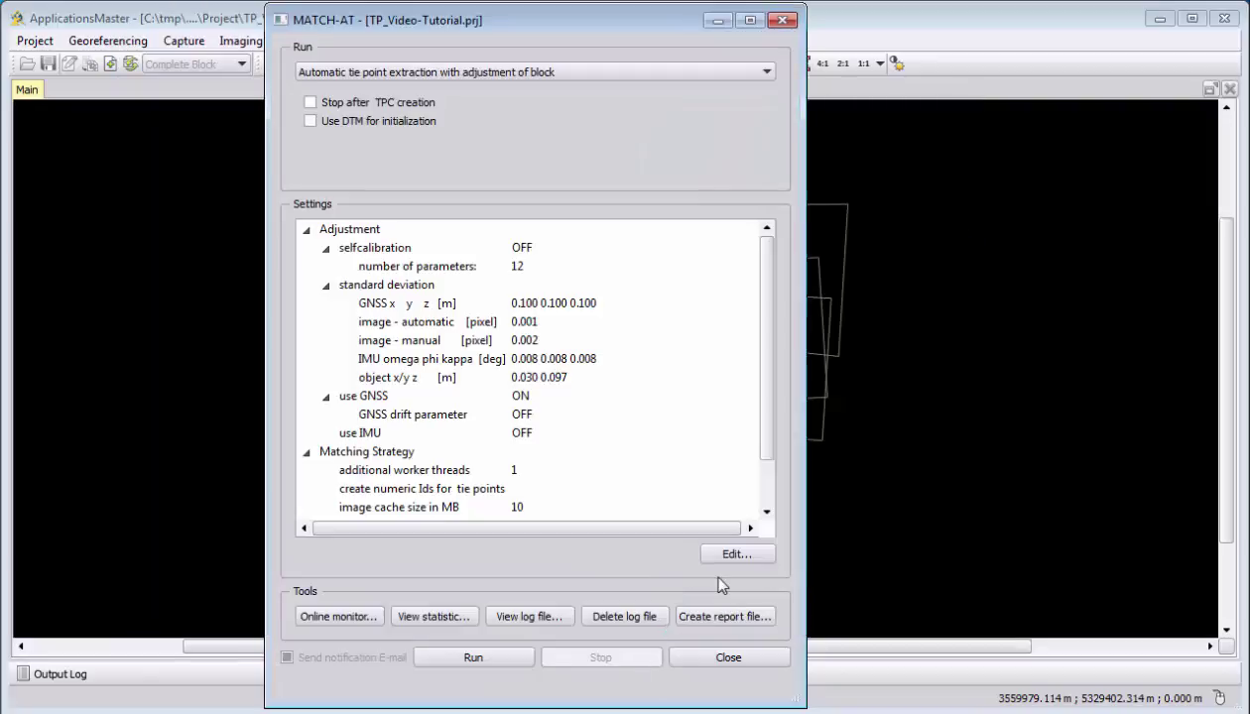
left_click(476, 656)
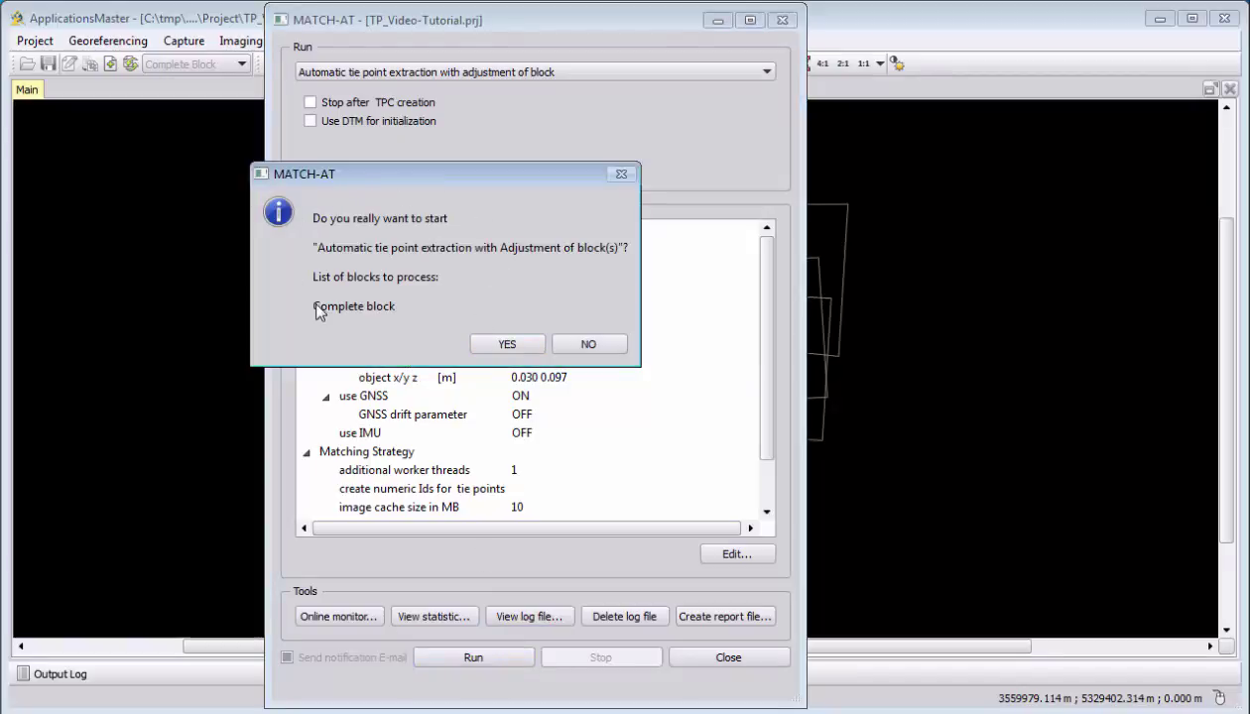
left_click(506, 346)
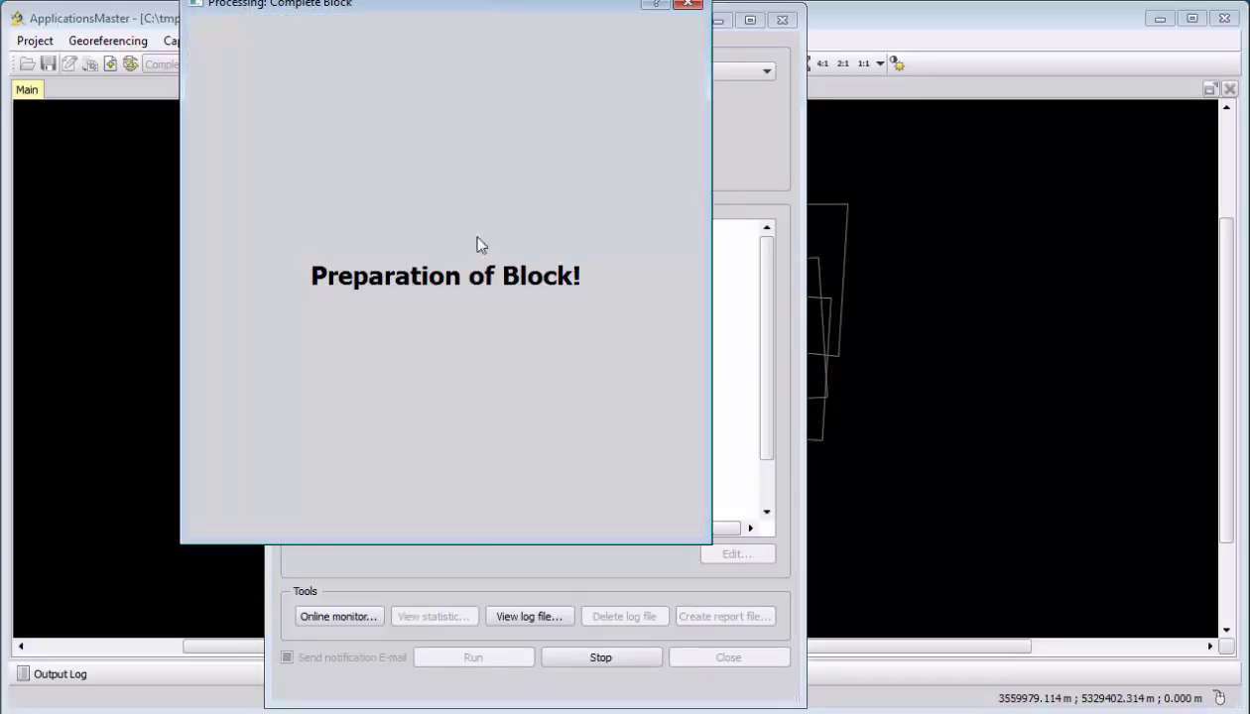
left_click_drag(428, 14, 466, 64)
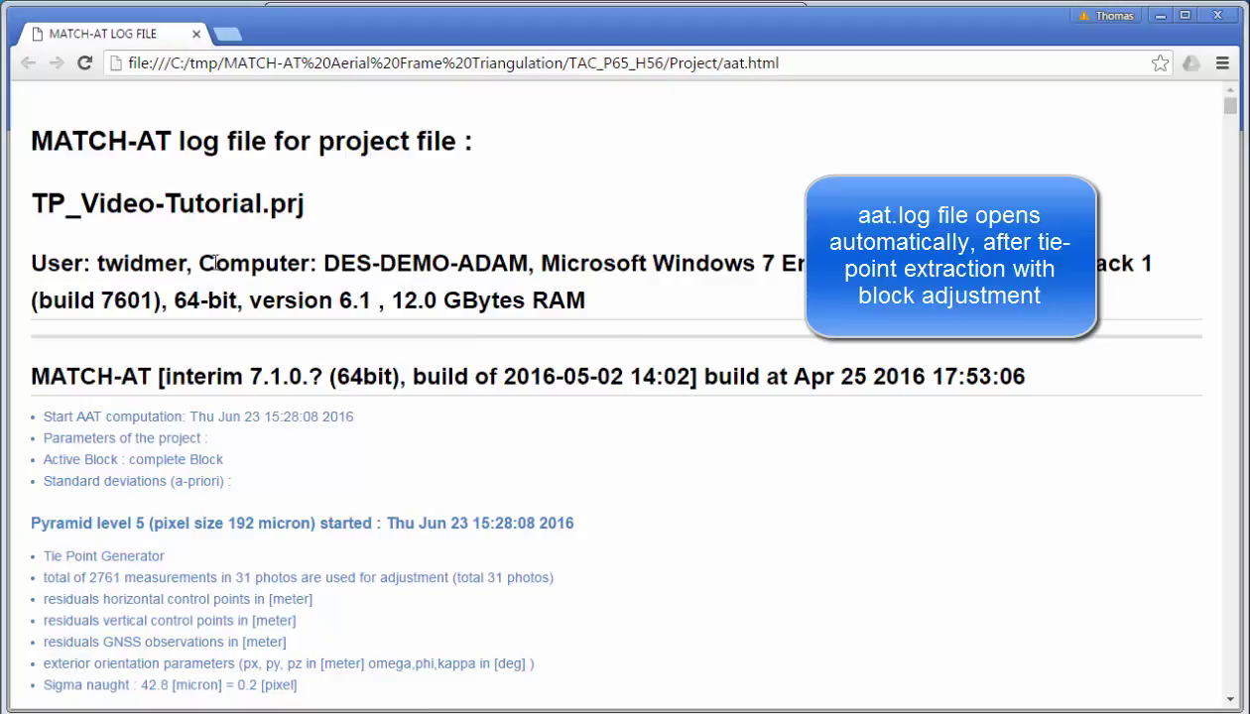
Review the Pyramid level 0 log section: tie point connections, sigma naught 1.6 micron, RMS statistics
scroll(418, 268, "down", 10)
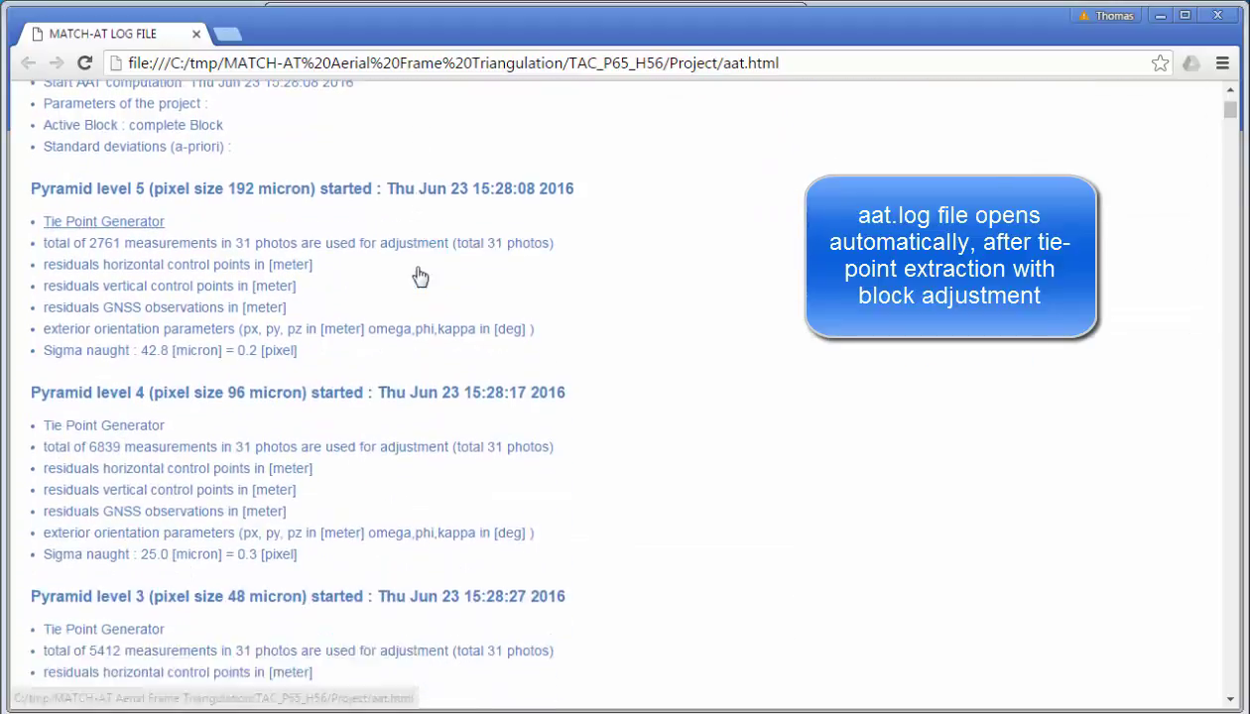
scroll(418, 276, "down", 3)
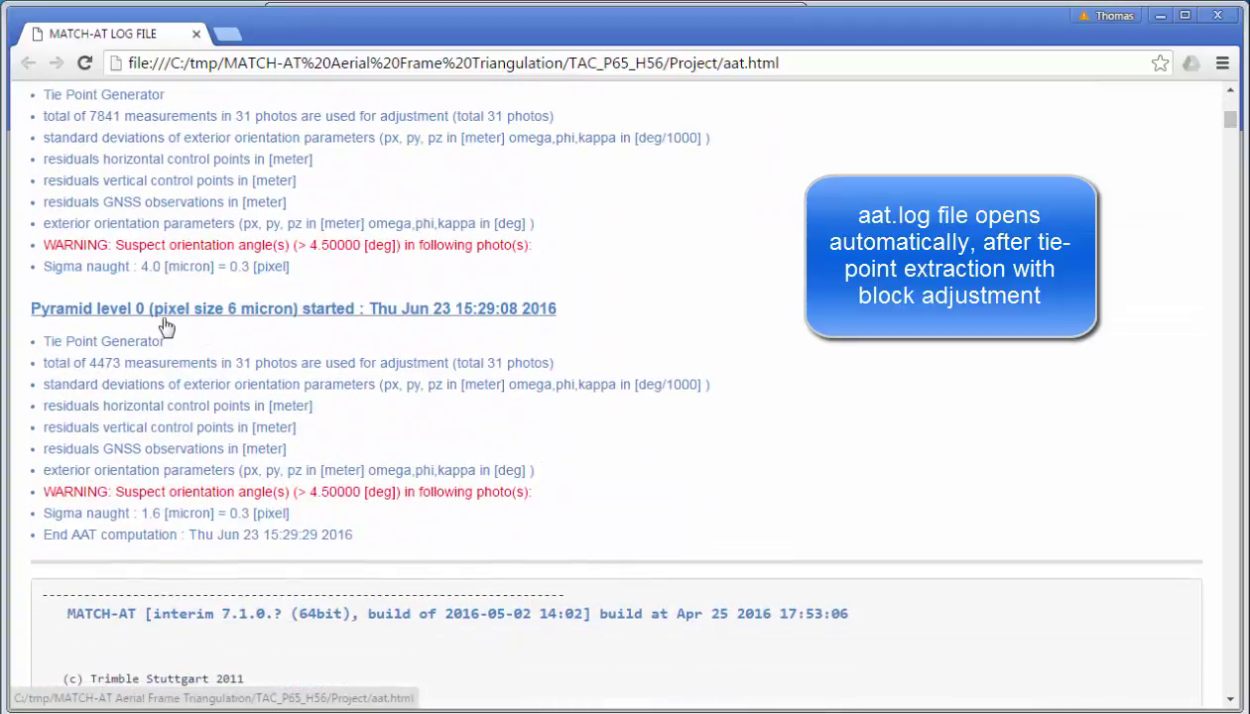
left_click(100, 311)
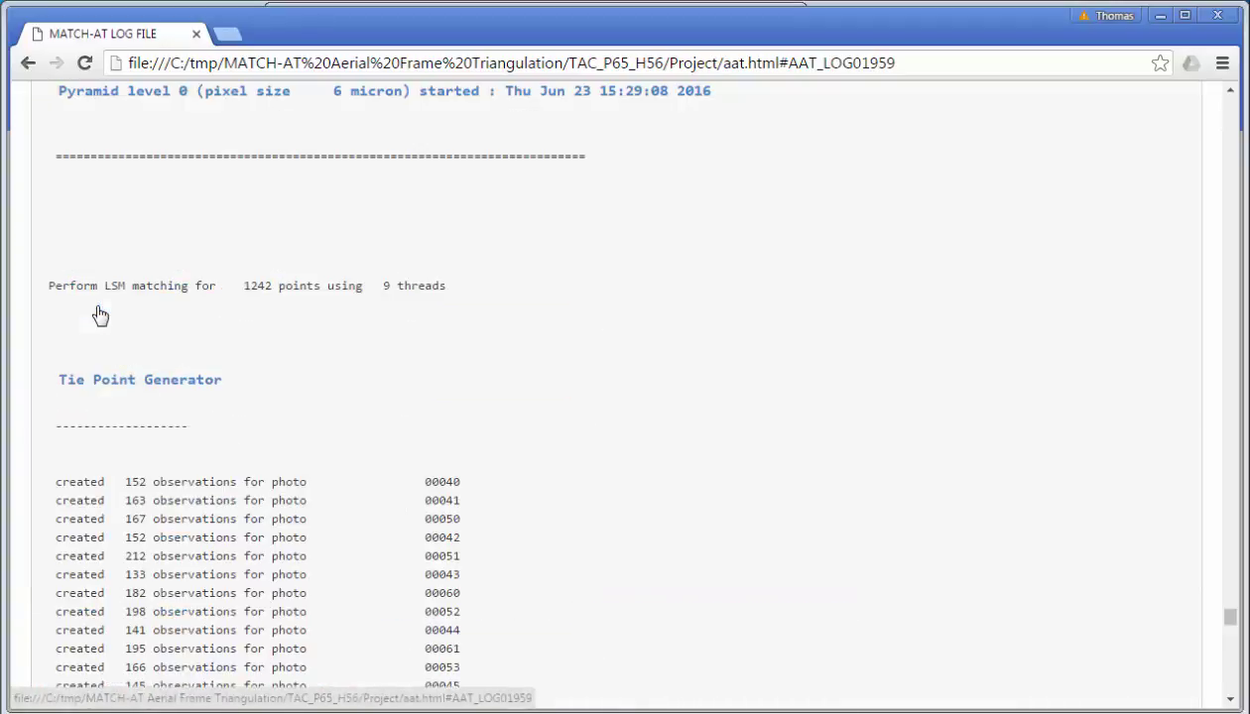
scroll(154, 312, "down", 4)
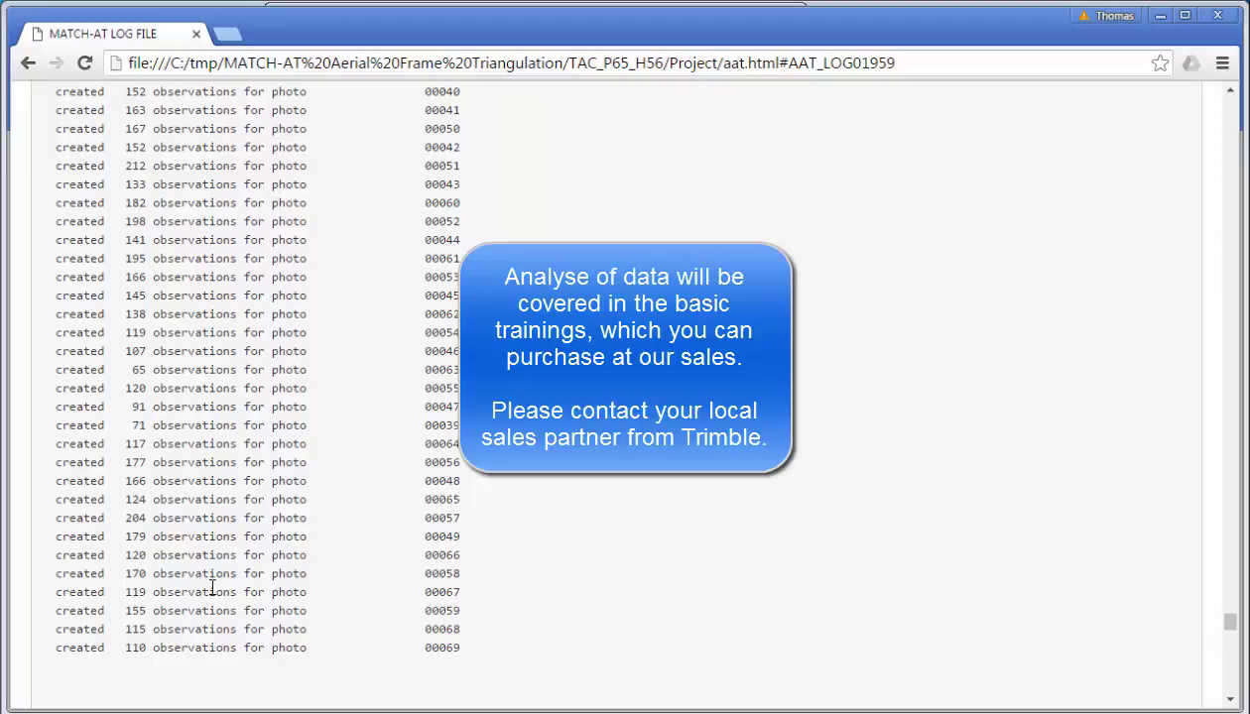
scroll(211, 587, "up", 1)
scroll(211, 587, "down", 5)
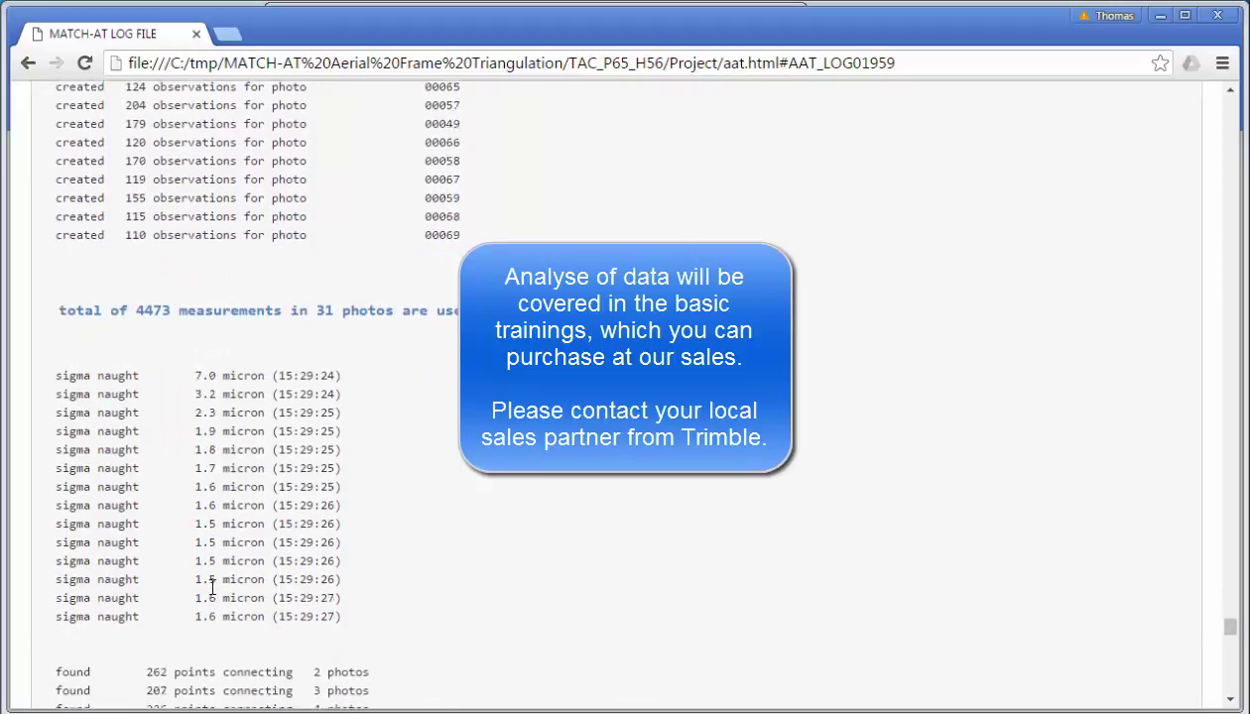
scroll(364, 533, "down", 2)
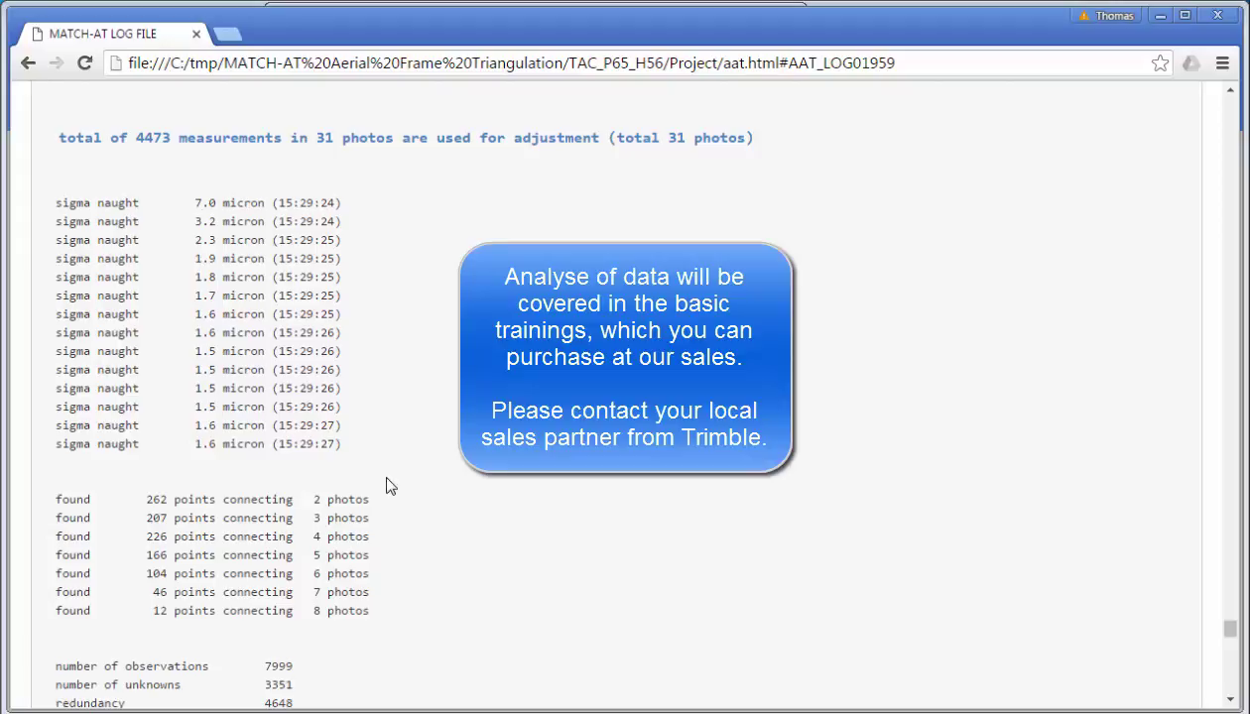
scroll(387, 485, "down", 3)
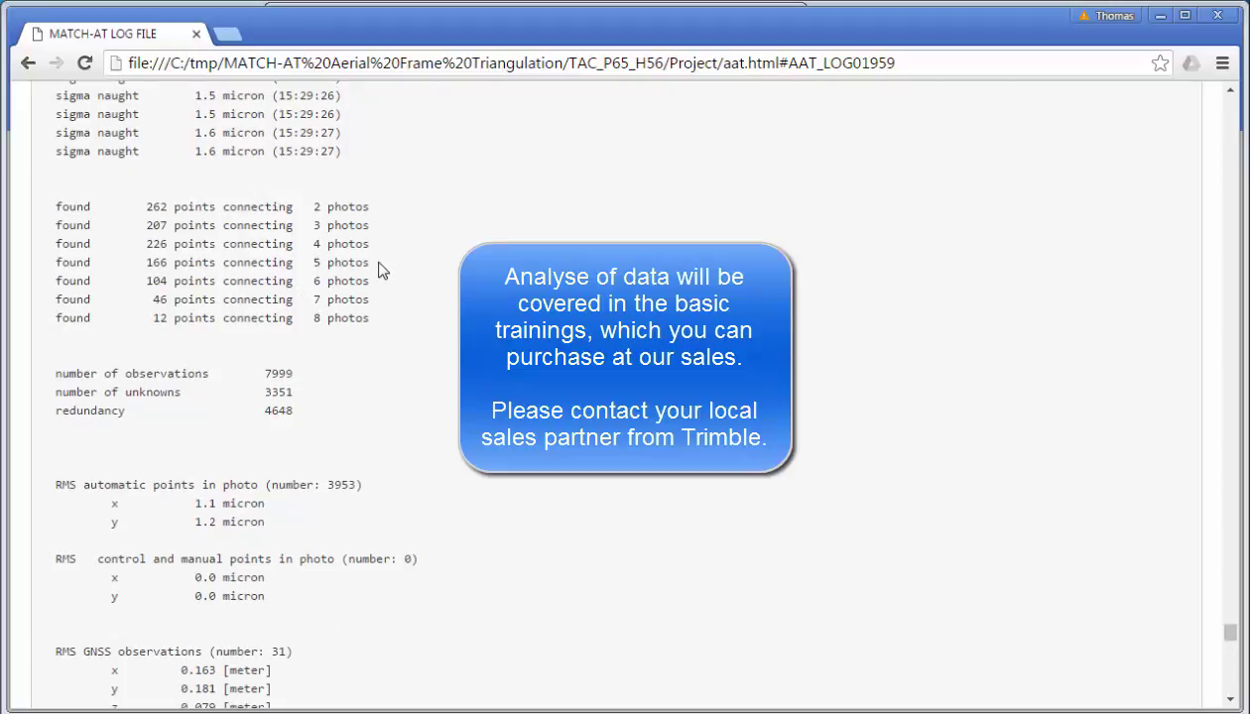
left_click_drag(380, 268, 73, 258)
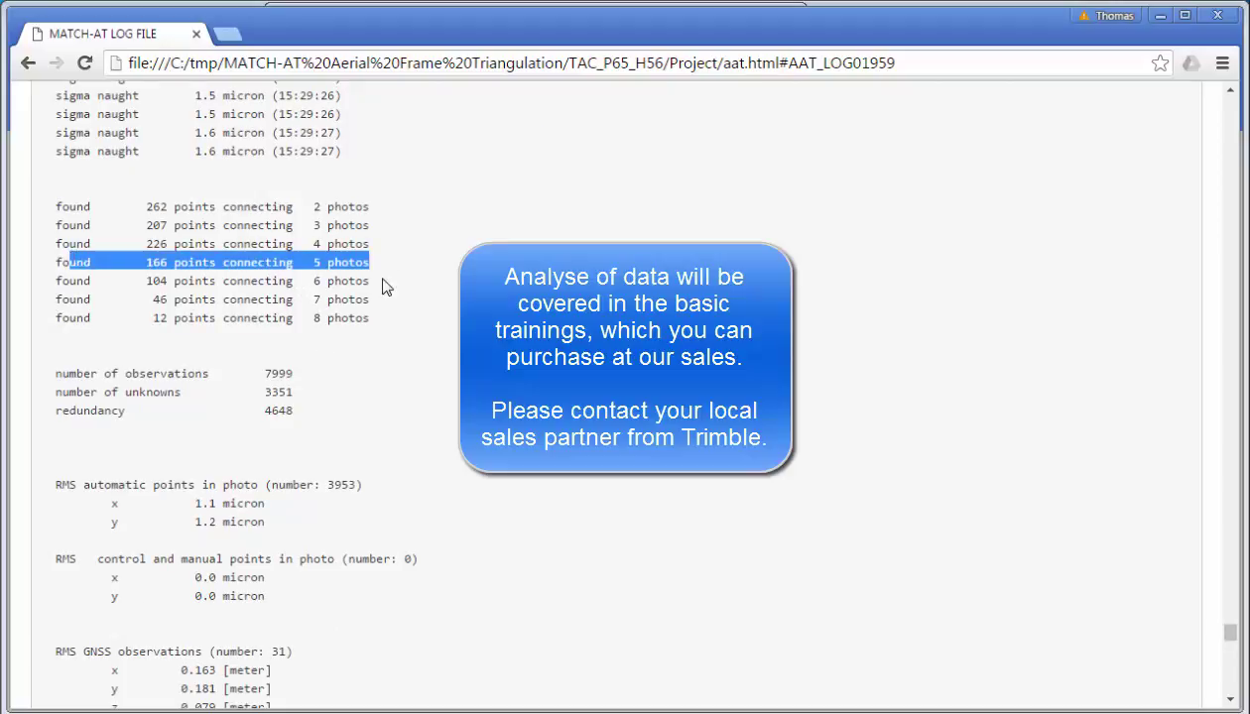
left_click_drag(386, 287, 119, 280)
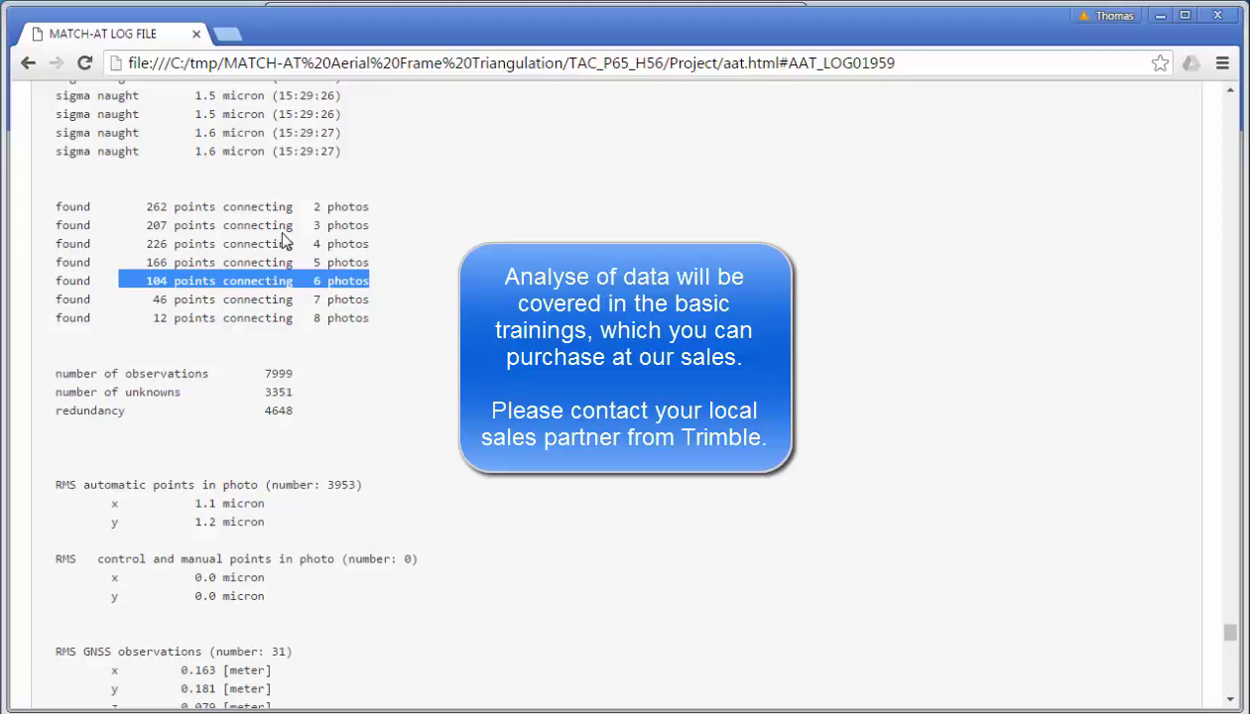
left_click(277, 368)
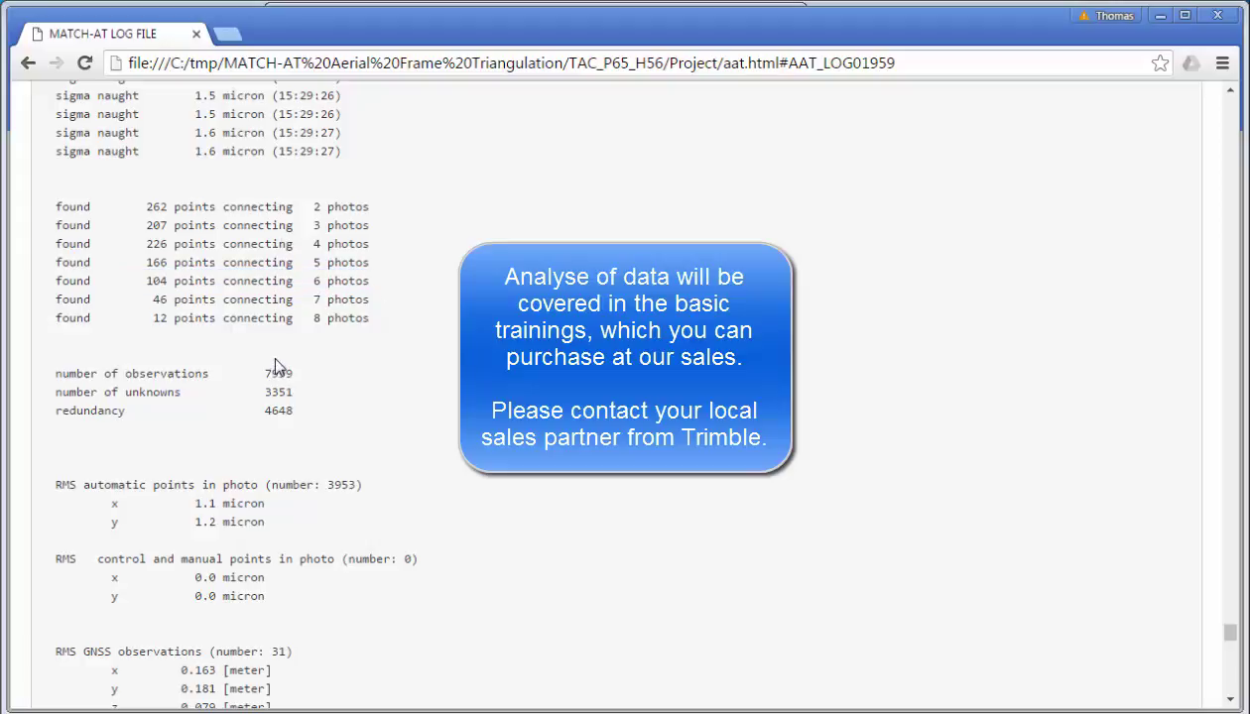
scroll(276, 368, "down", 6)
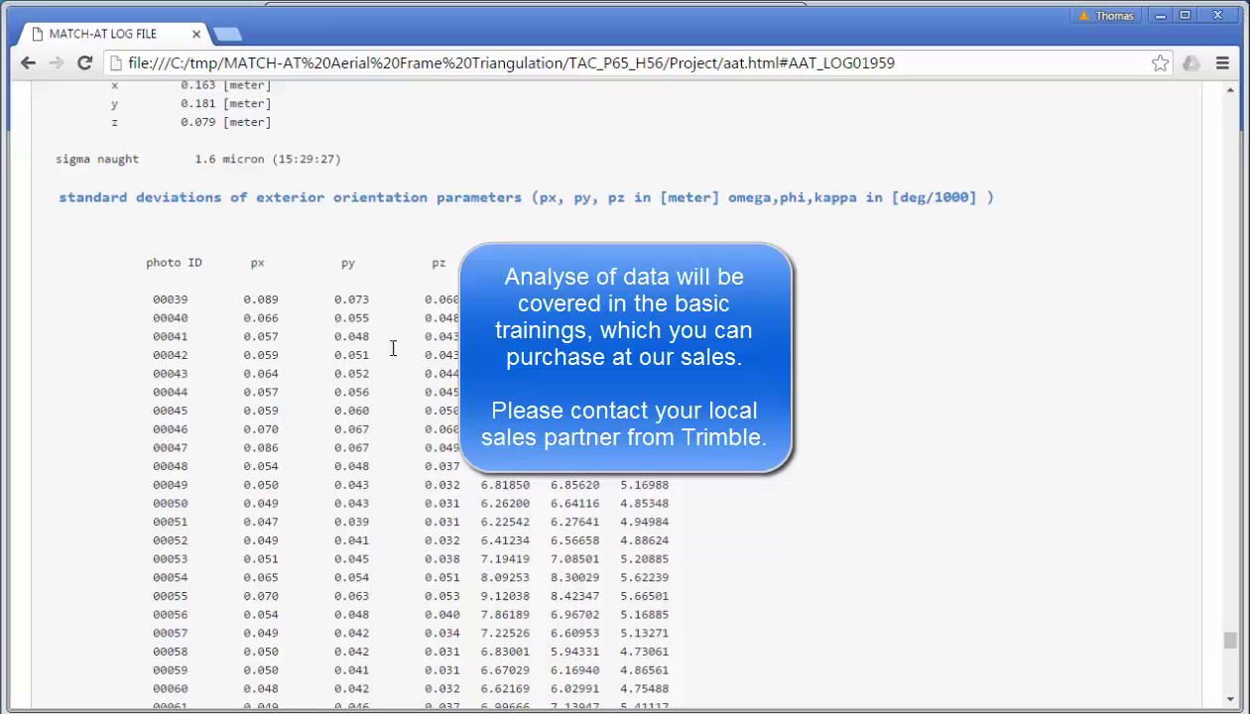
Close the log, the Processing window and MATCH-AT, answering the temporary files question
left_click(1217, 15)
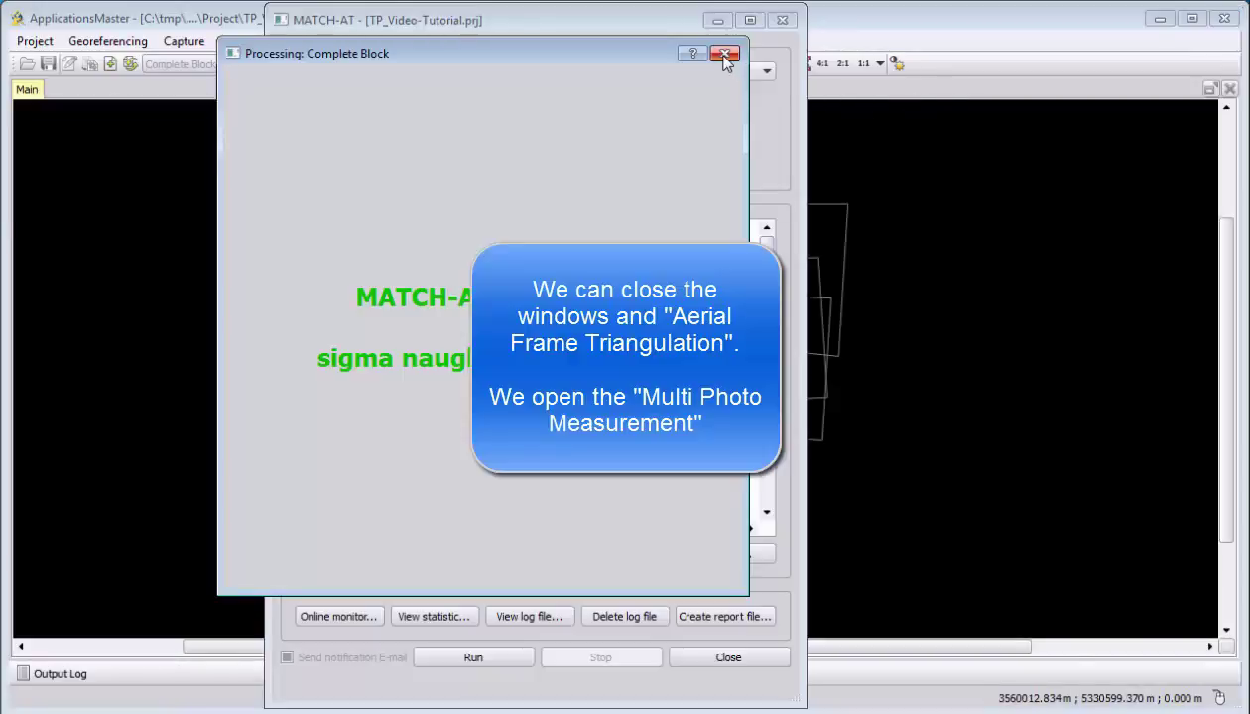
left_click(724, 55)
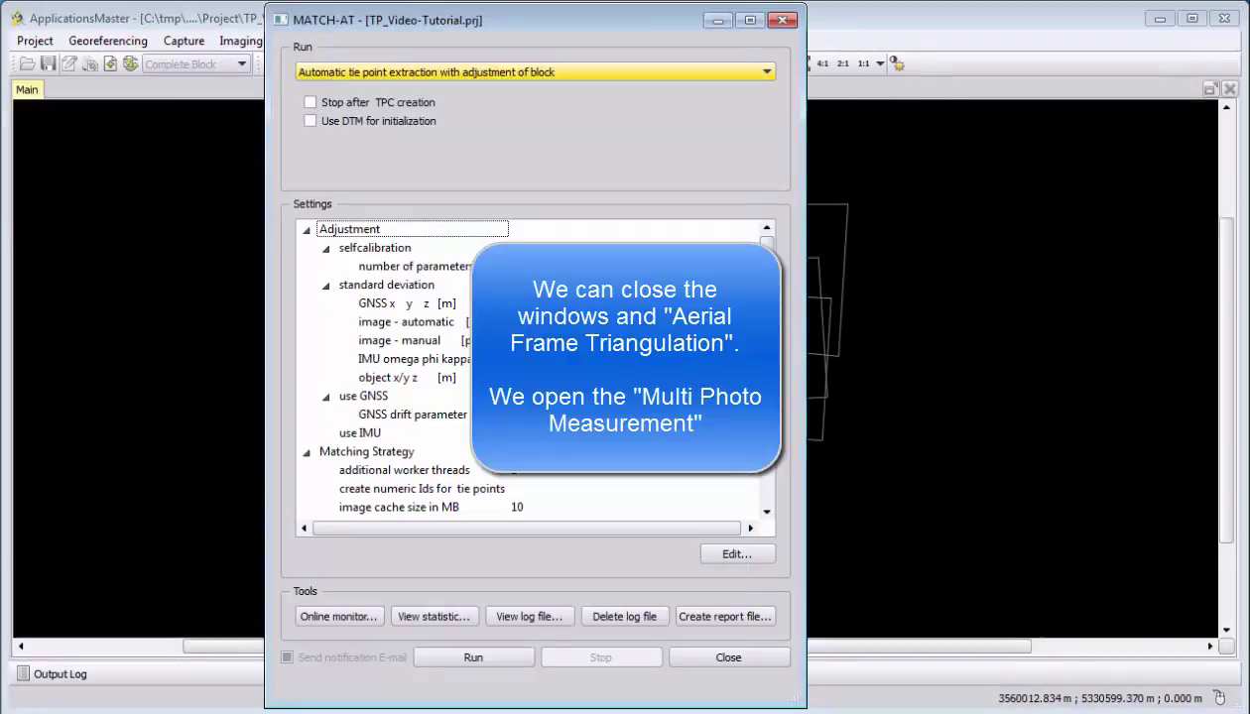
left_click(722, 659)
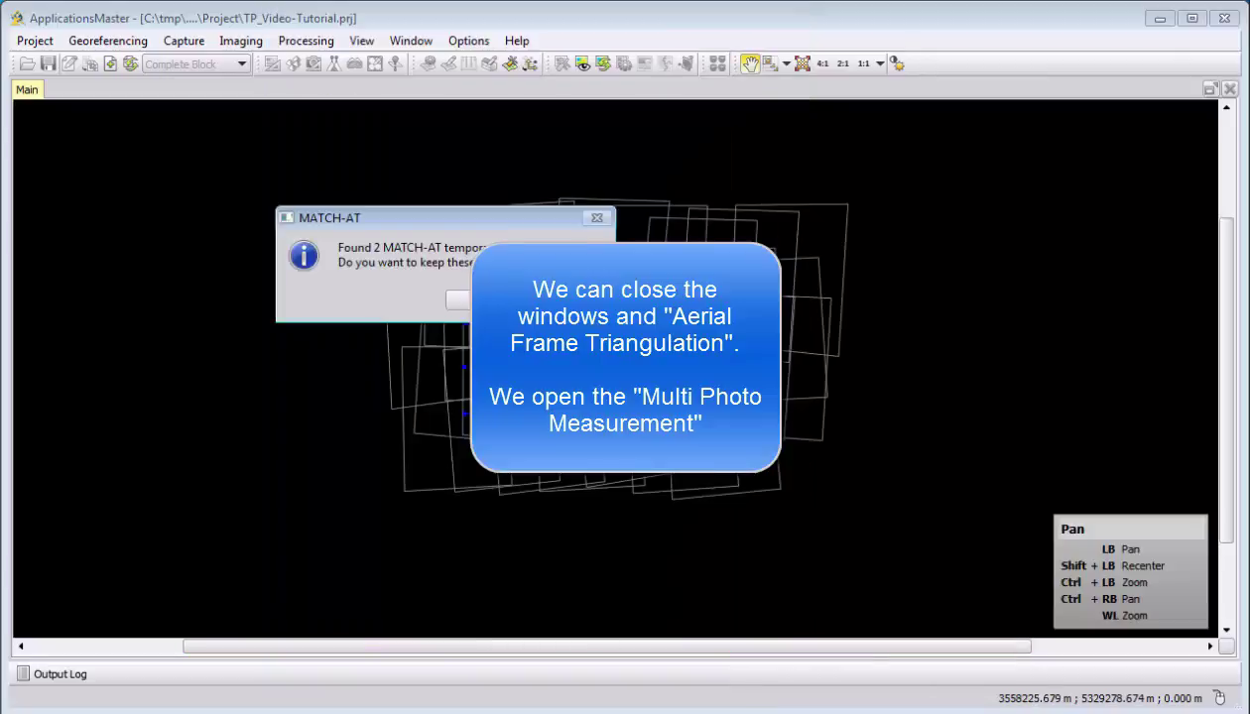
left_click(460, 300)
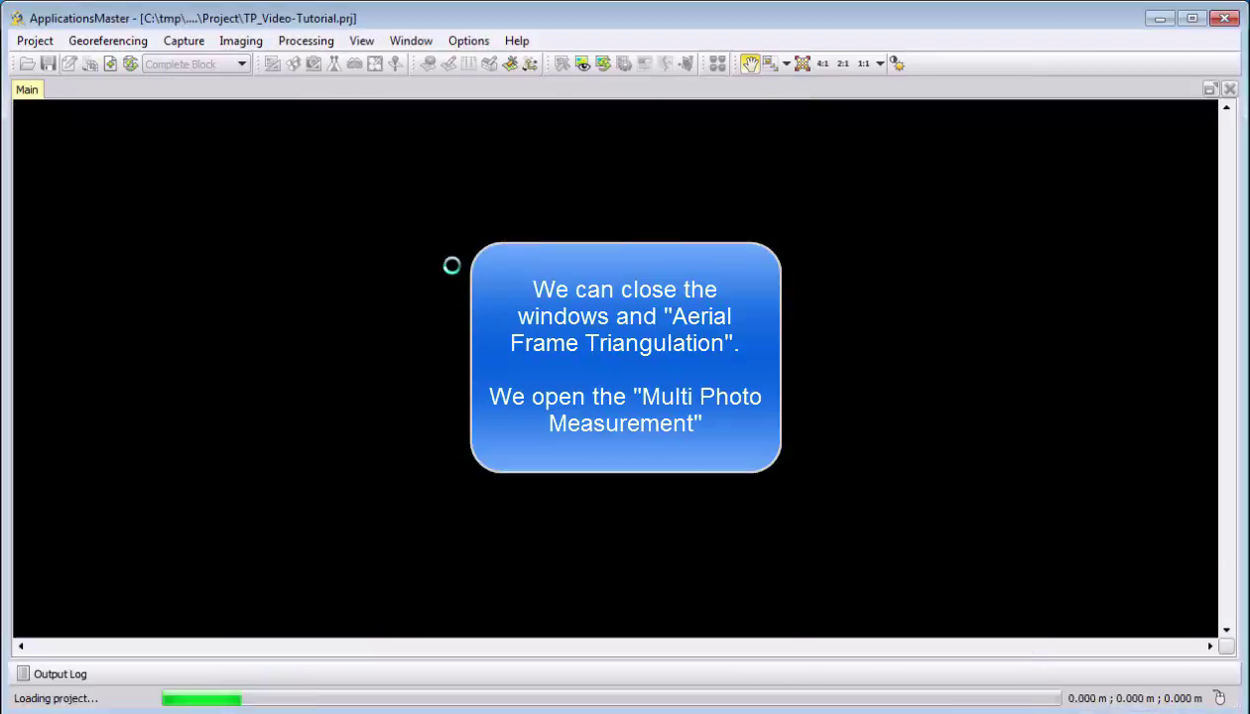
Launch Multi Photo Measurement from the Georeferencing MATCH-AT menu
left_click(108, 41)
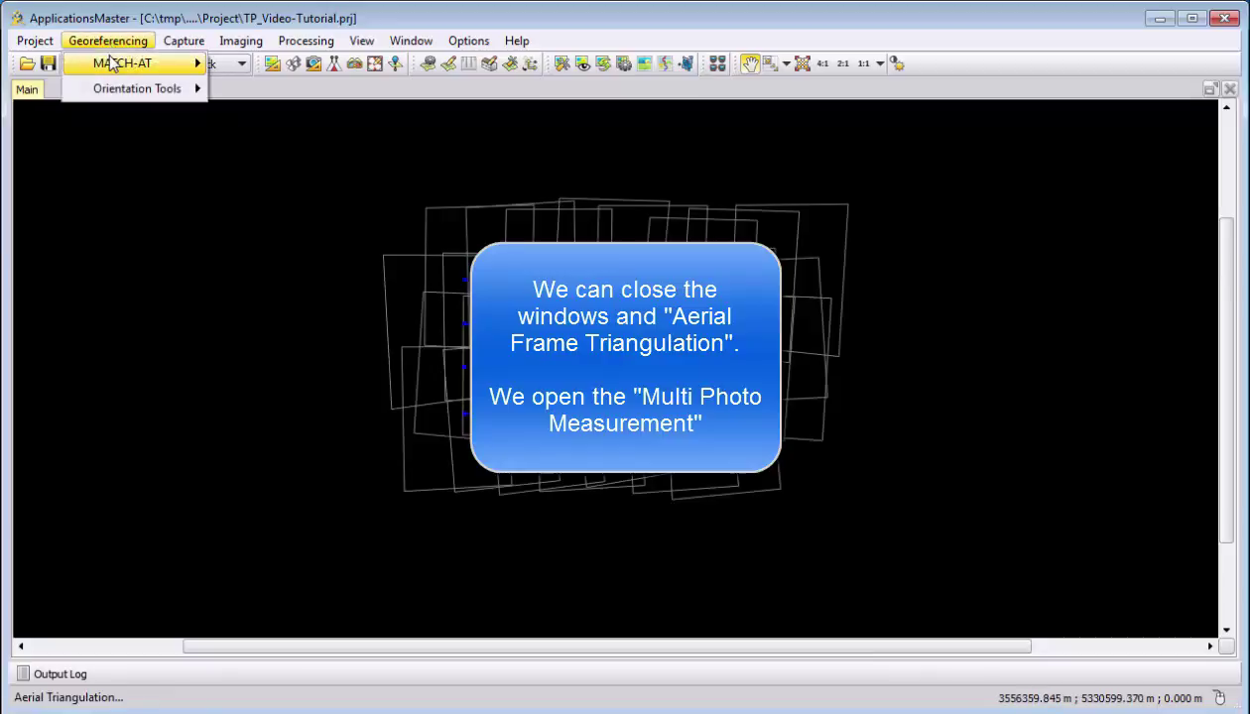
mouse_move(107, 64)
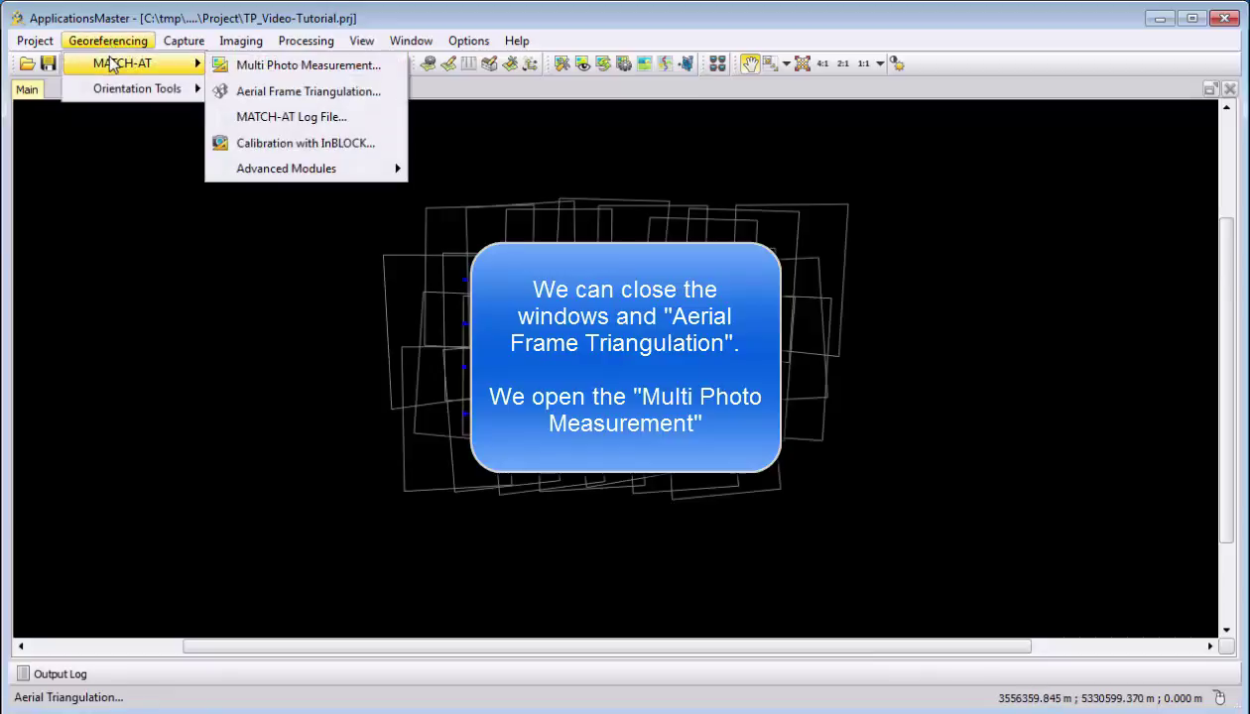
left_click(266, 65)
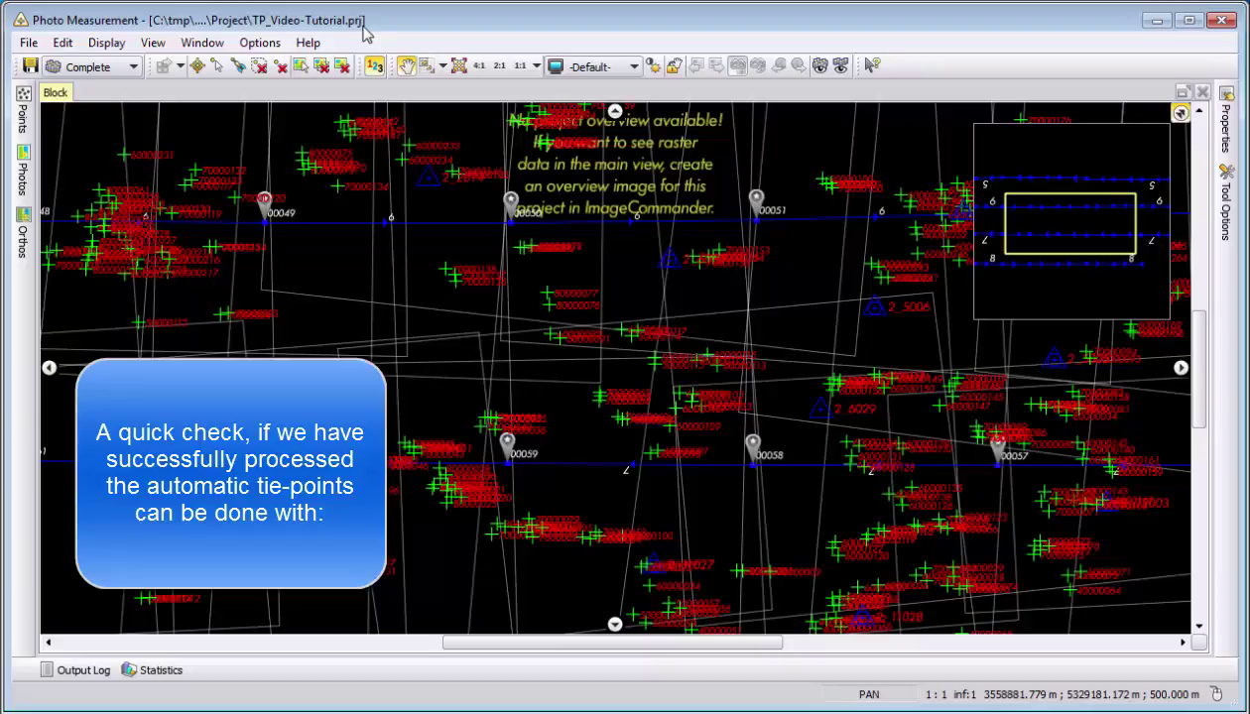
Open the Topo Viewer with StampSize set to Large
left_click(155, 43)
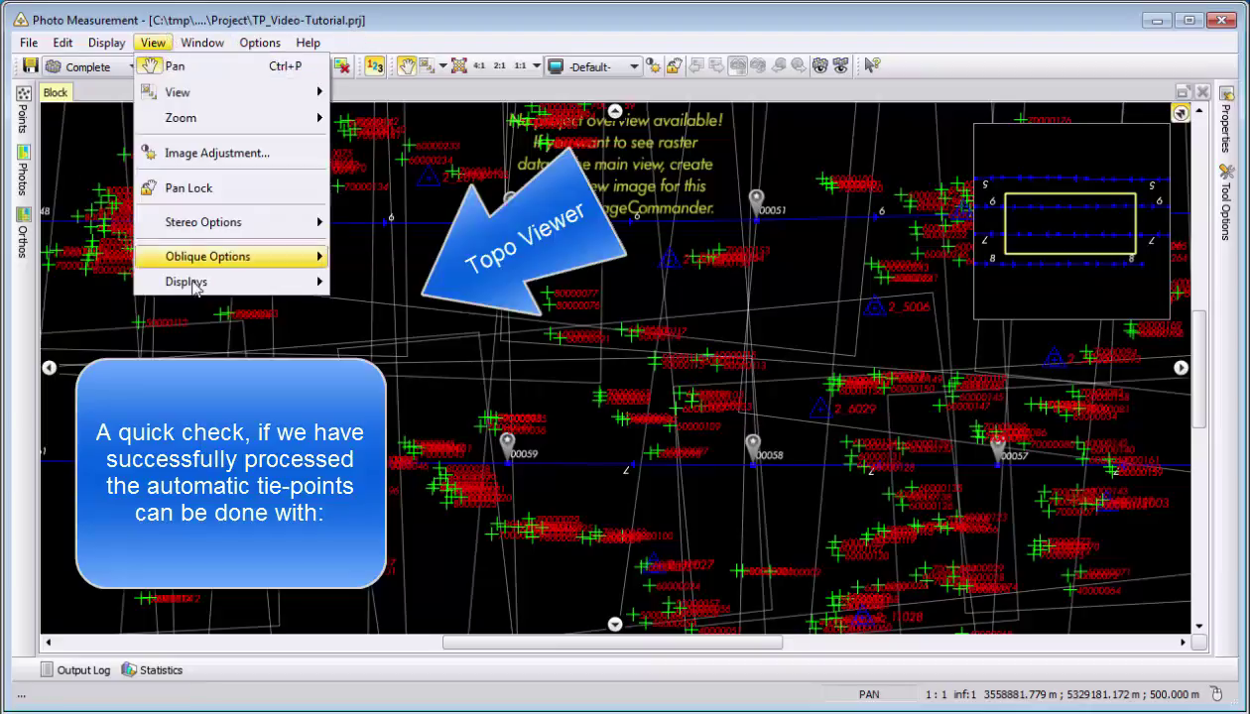
mouse_move(199, 285)
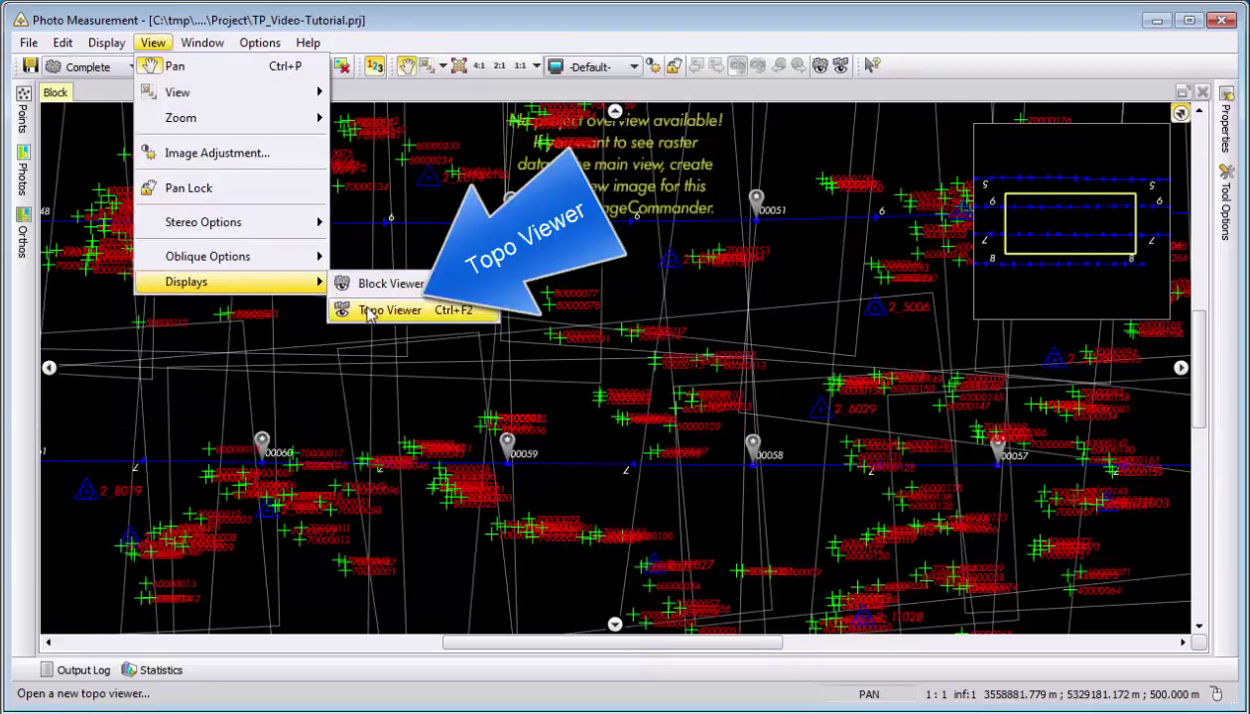
left_click(387, 311)
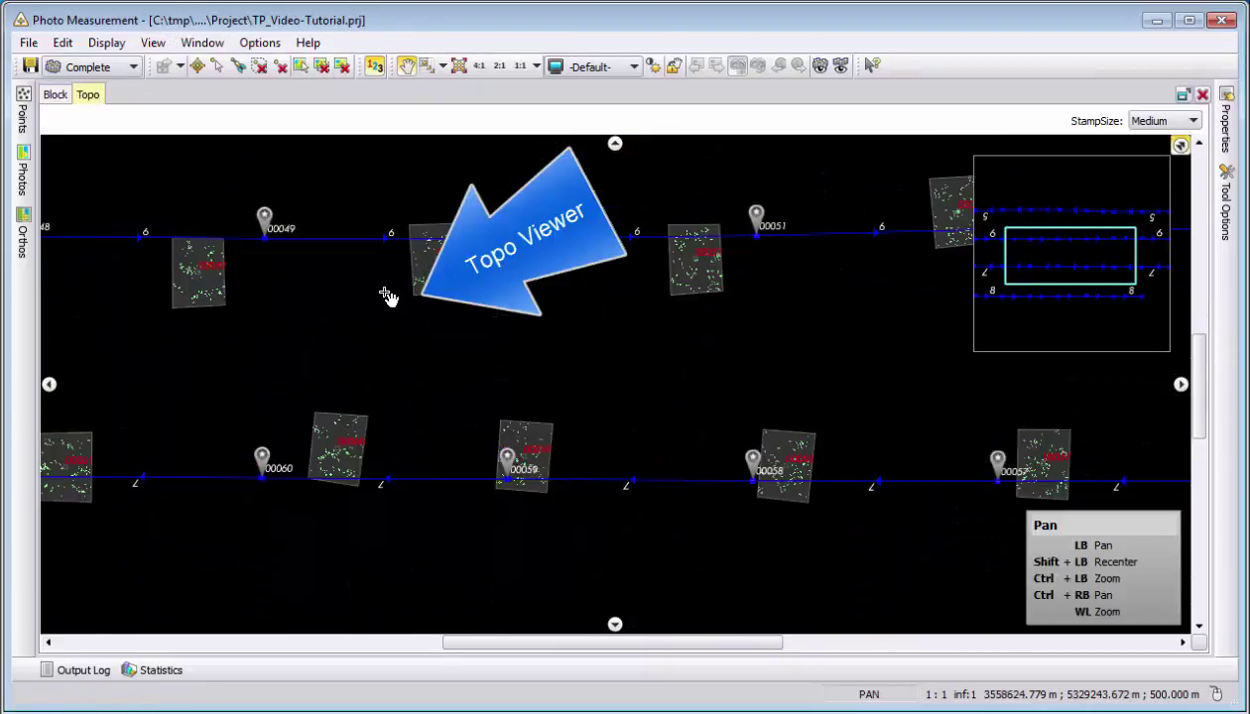
left_click(1157, 123)
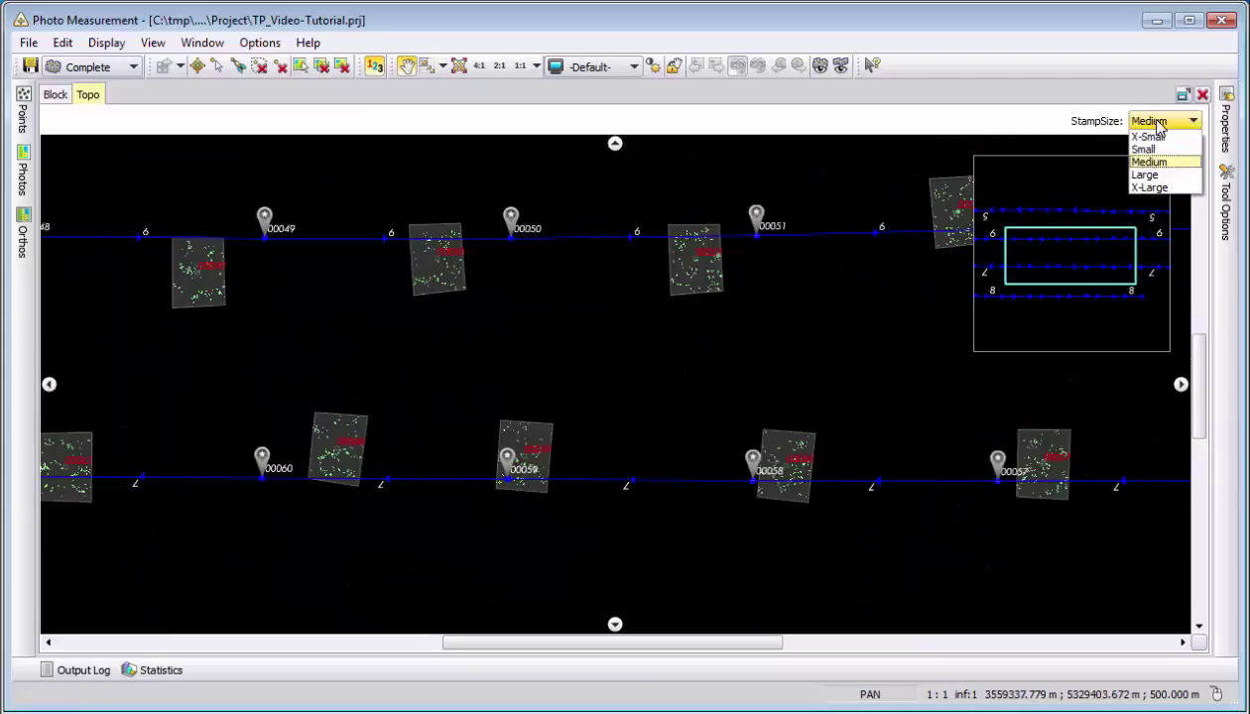
left_click(1146, 174)
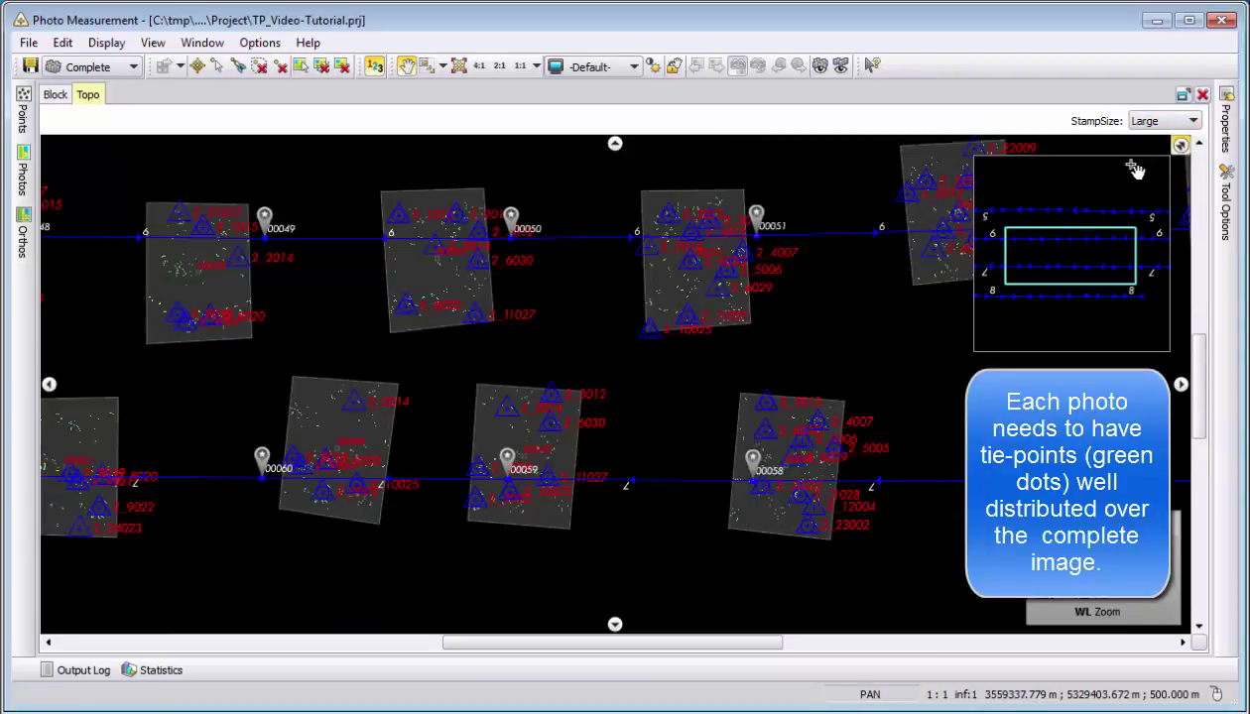
Pan across the strips to inspect the tie-point distribution on each photo
left_click(988, 213)
left_click(996, 224)
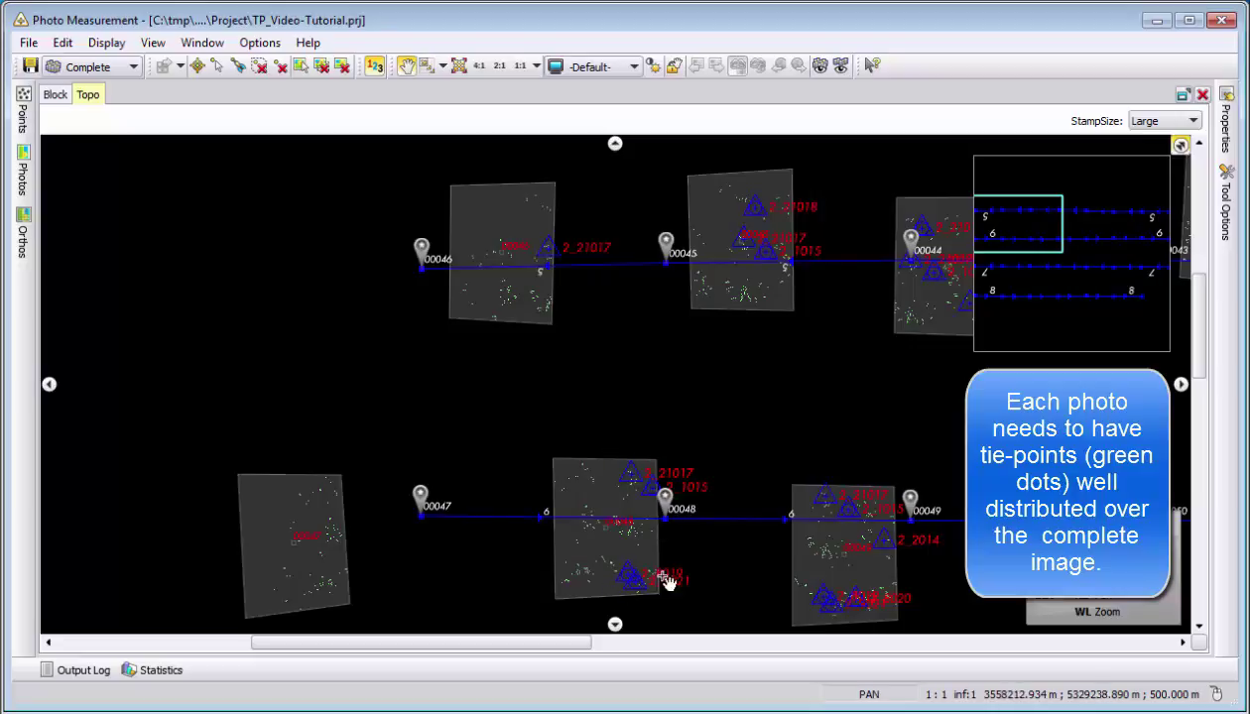
left_click_drag(915, 392, 655, 400)
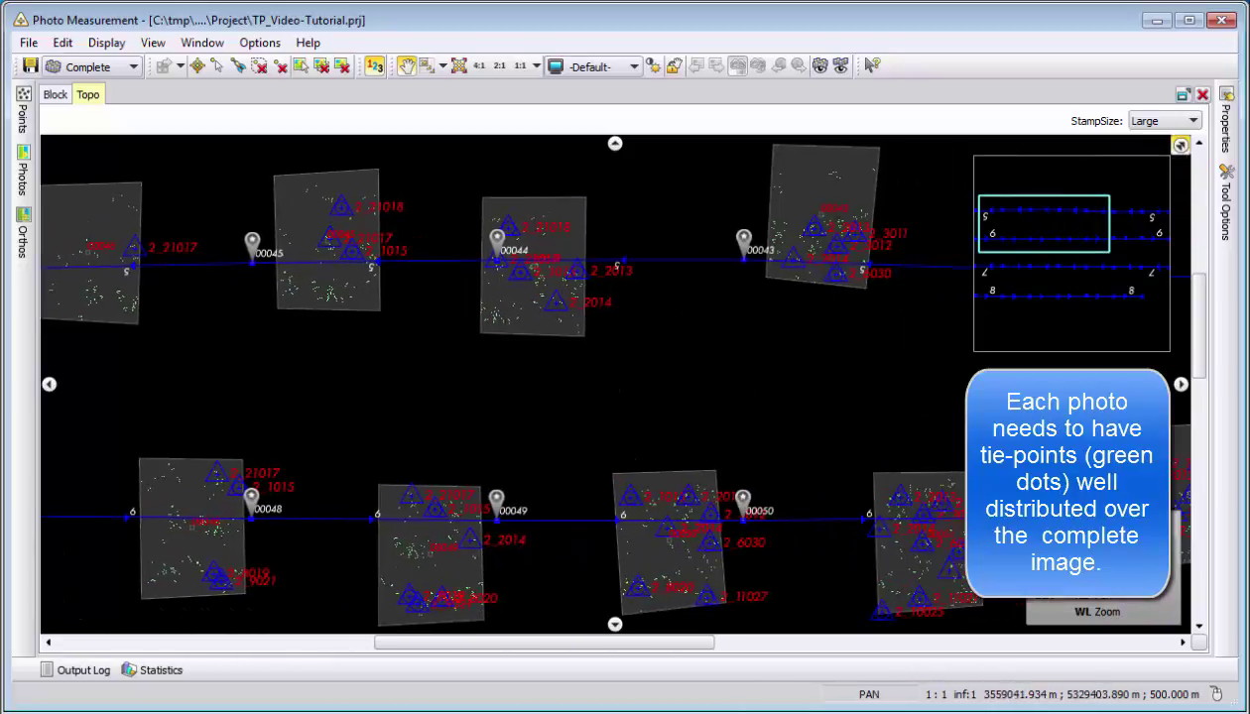
left_click_drag(858, 397, 581, 399)
left_click_drag(759, 399, 409, 408)
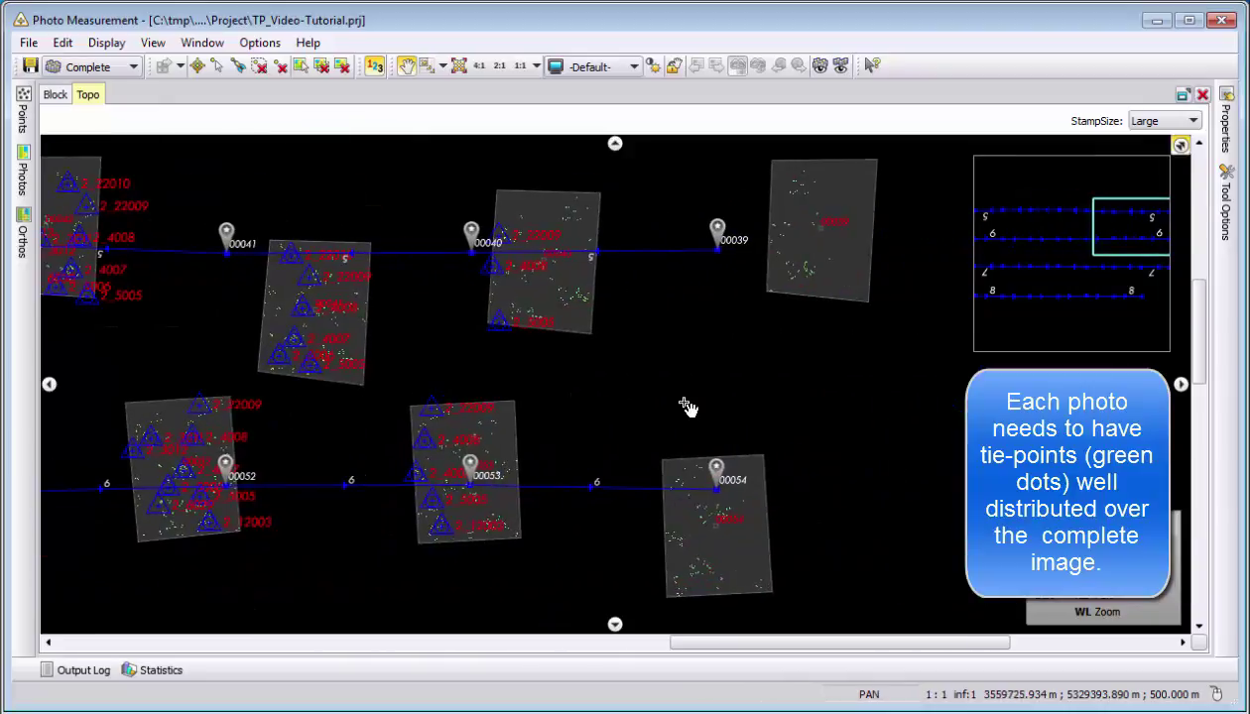
scroll(558, 417, "down", 3)
left_click_drag(472, 505, 523, 355)
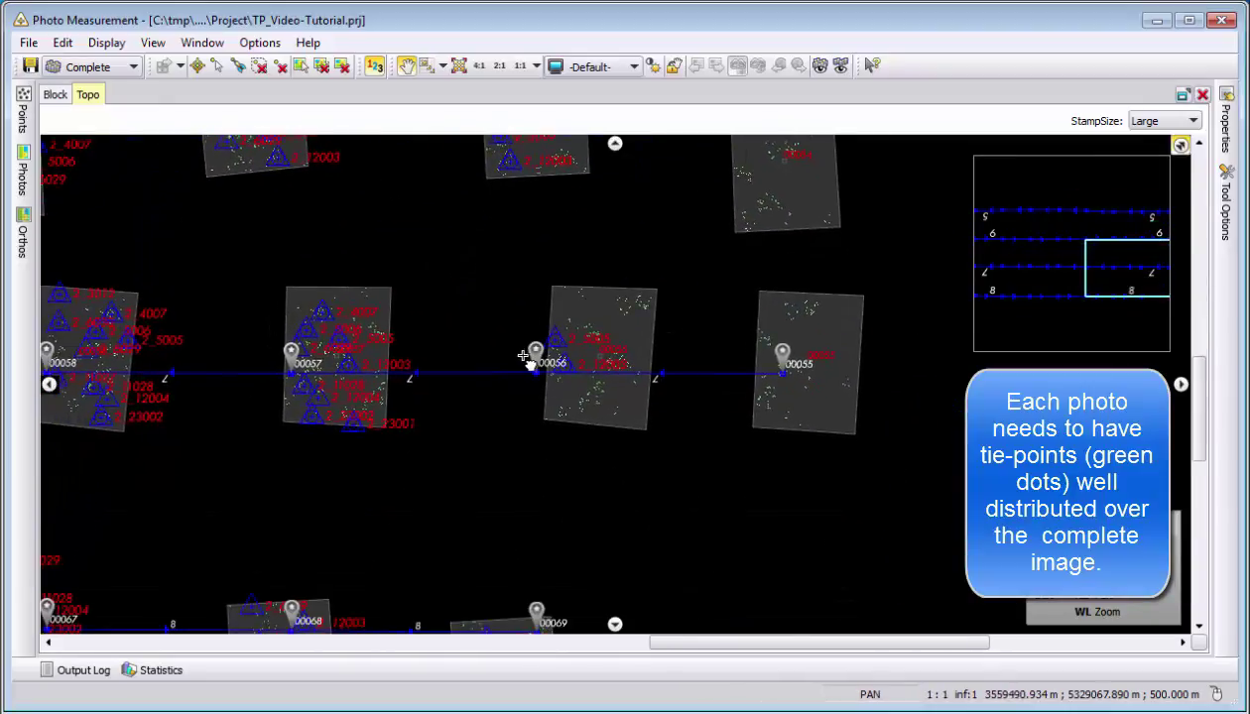
left_click_drag(268, 463, 447, 315)
left_click_drag(187, 325, 541, 357)
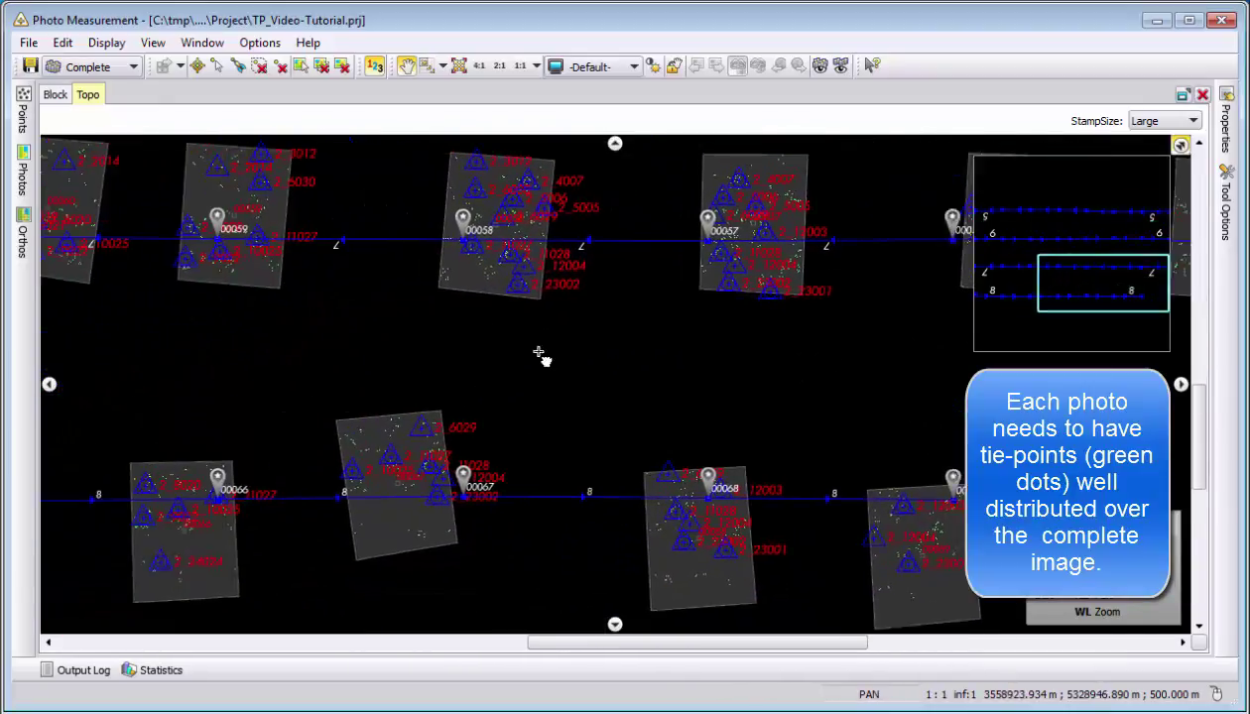
left_click_drag(185, 343, 303, 344)
left_click_drag(135, 327, 516, 363)
left_click_drag(241, 365, 320, 371)
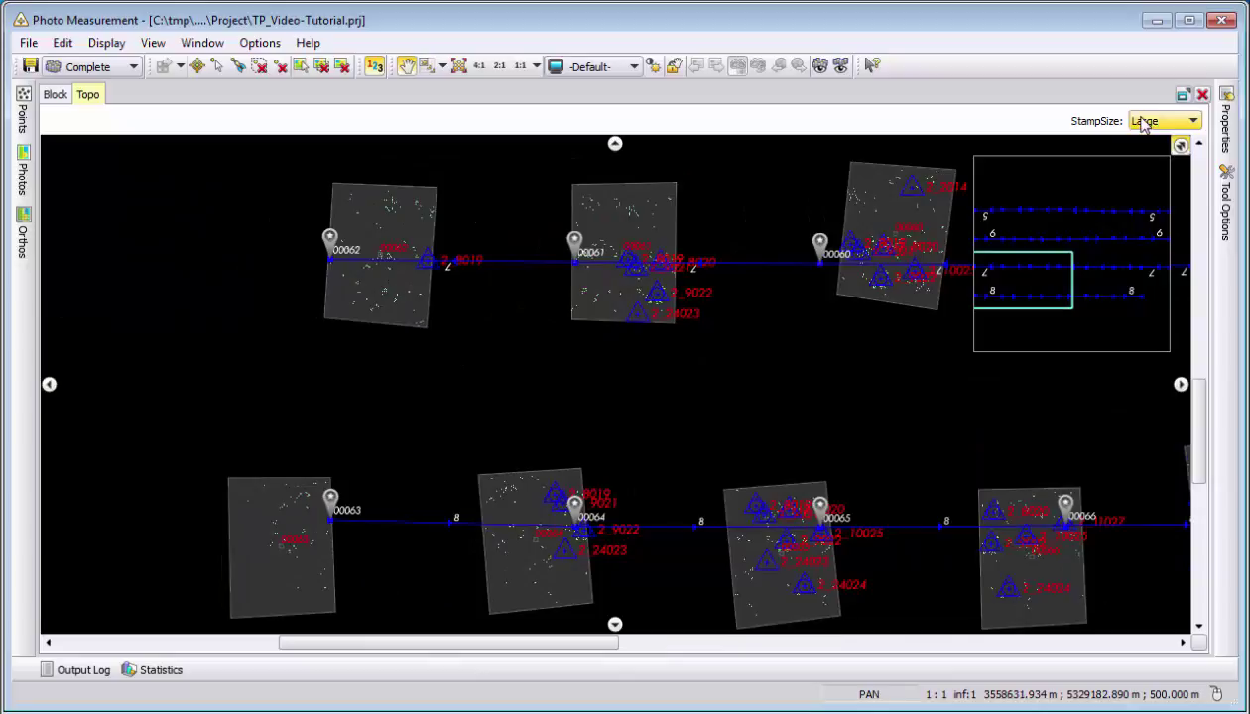
Close the Topo view and zoom out on the Block view
left_click(1202, 95)
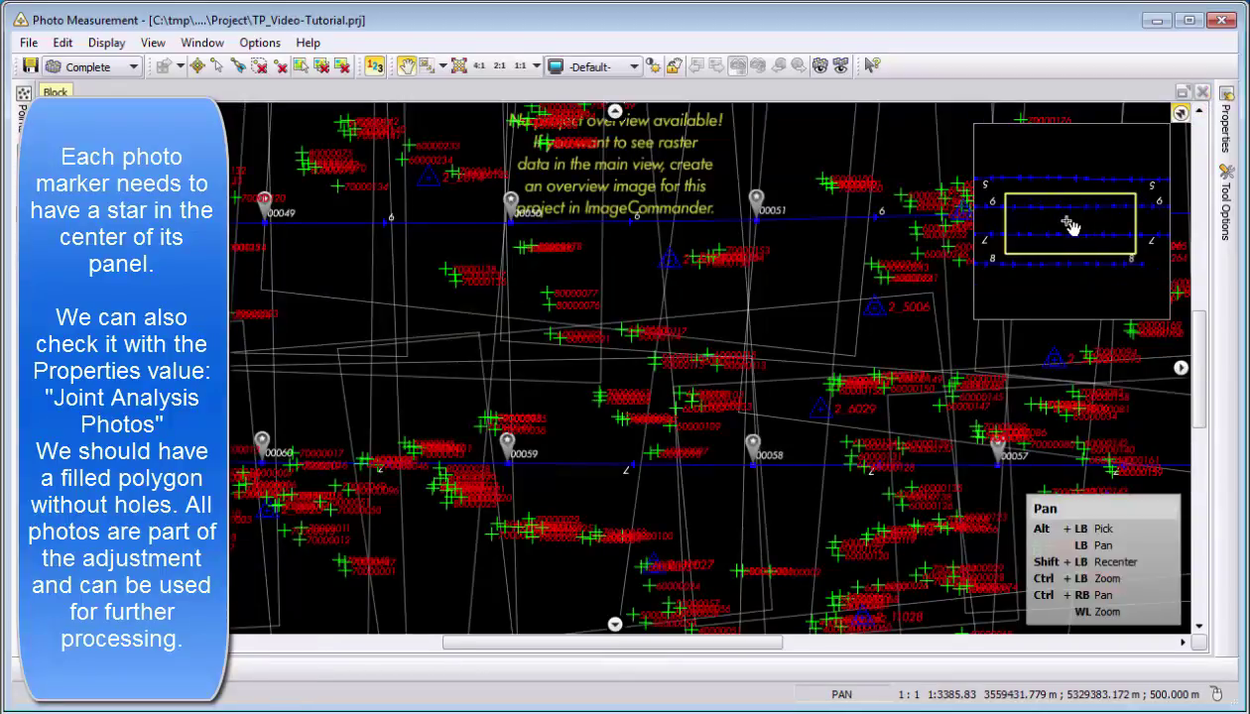
scroll(671, 422, "down", 5)
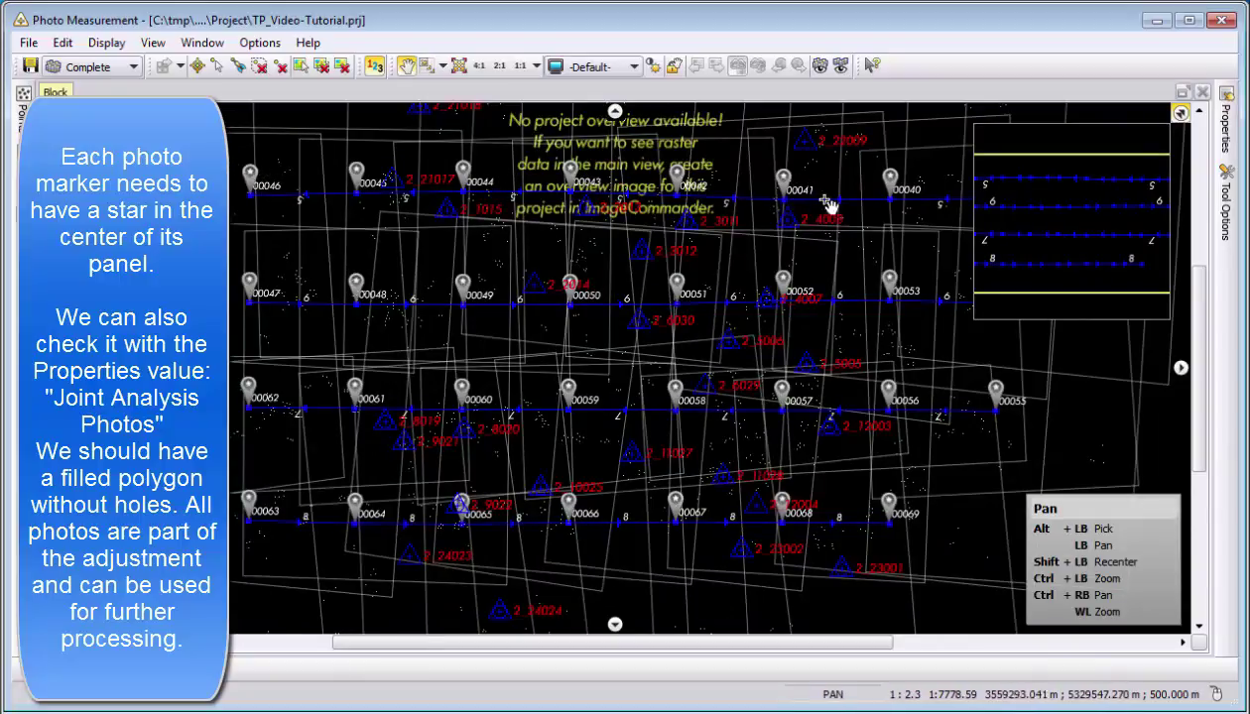
left_click_drag(908, 320, 873, 332)
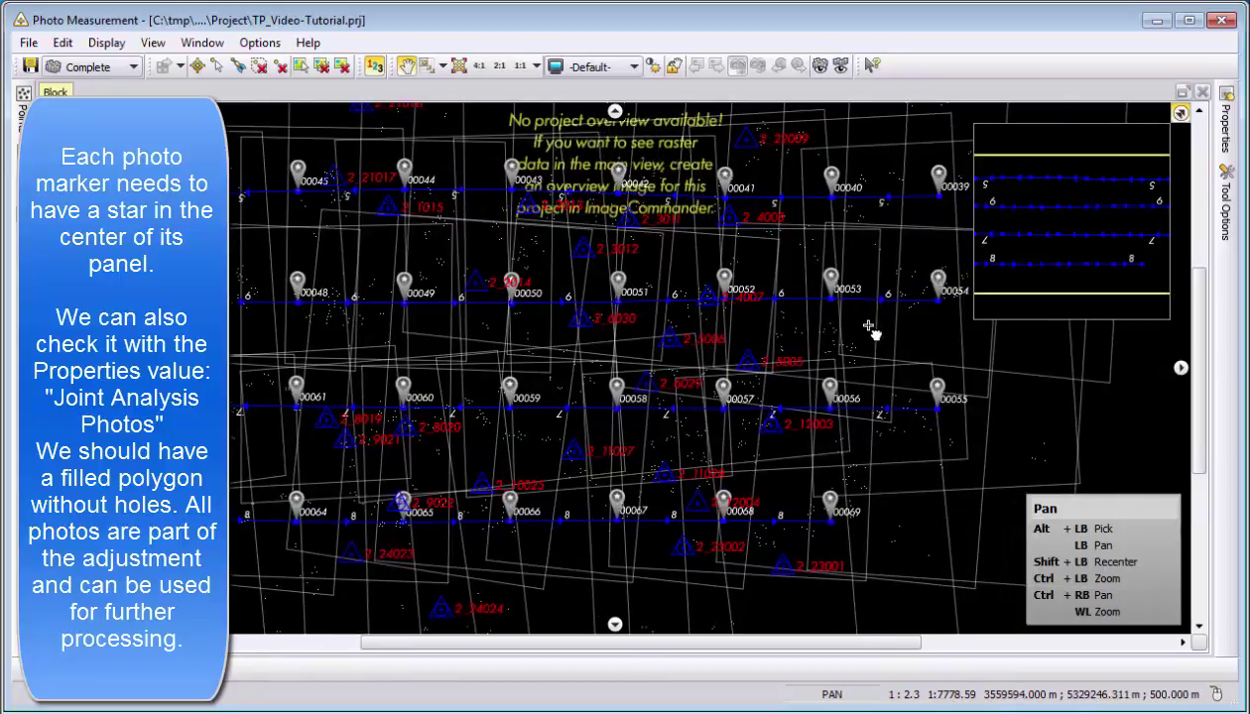
Turn on Joint Analysis Photos in Properties to check for gaps, then turn it off
left_click(1227, 131)
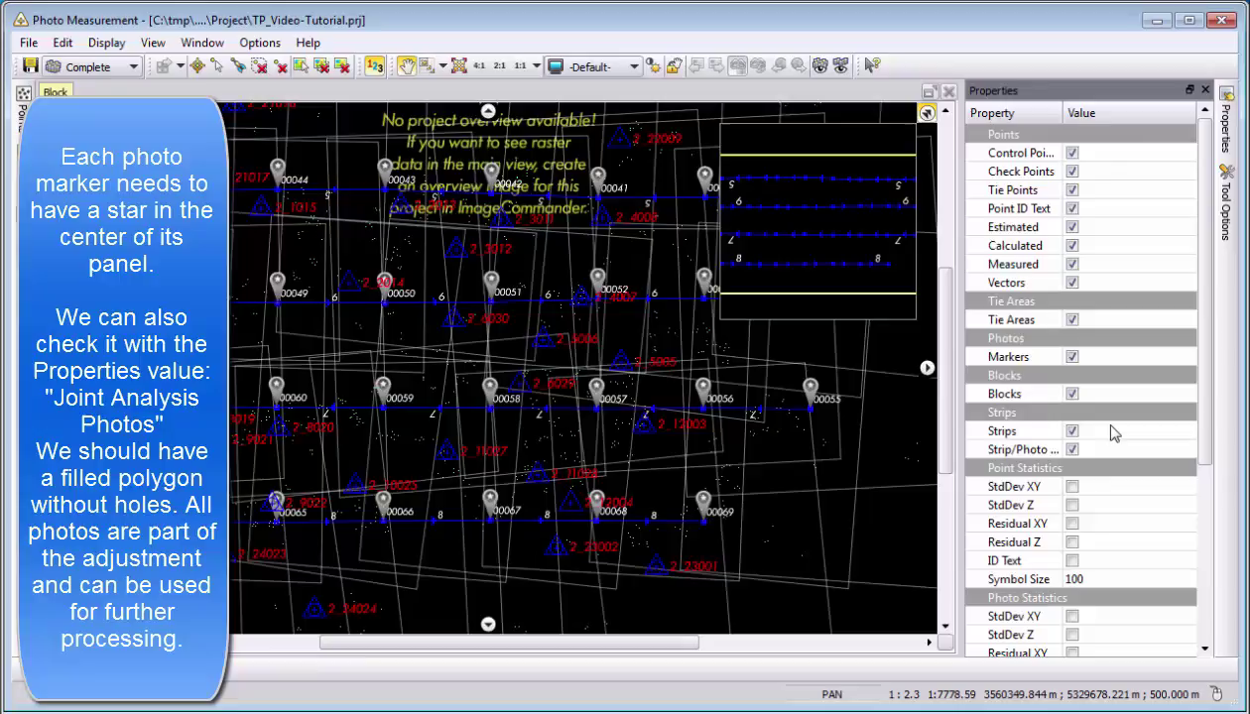
scroll(1113, 433, "down", 1)
scroll(1113, 433, "down", 3)
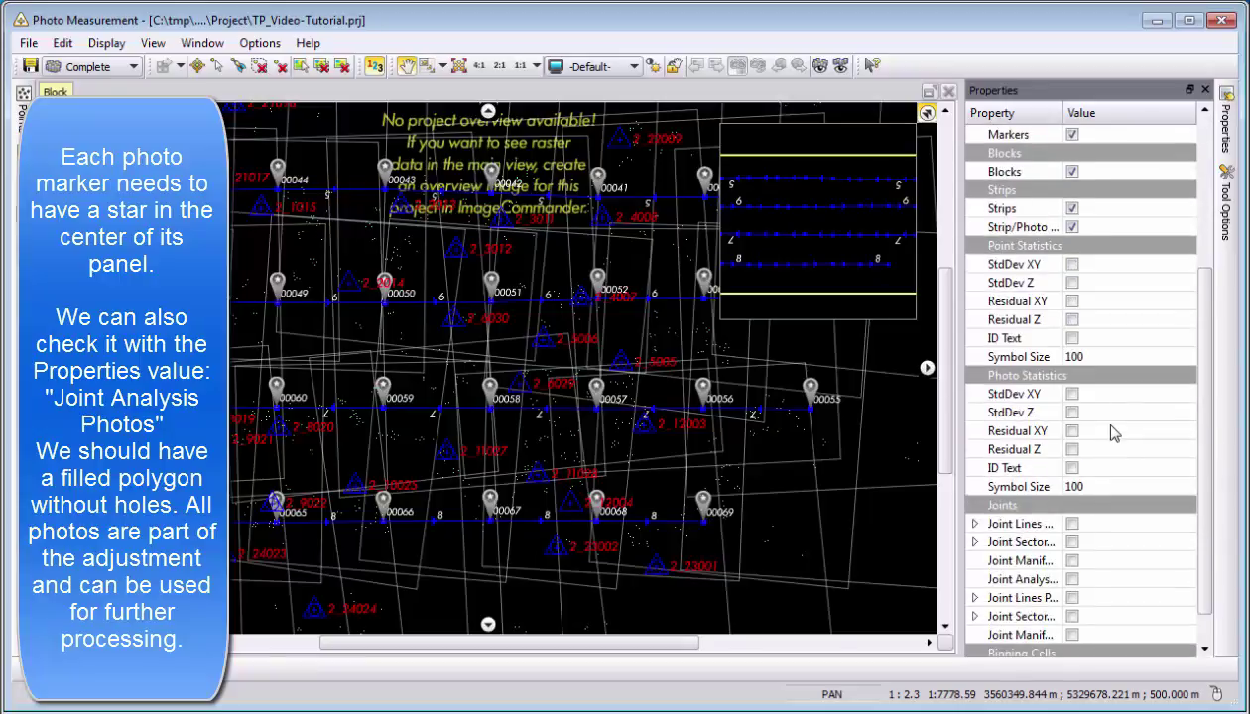
scroll(1113, 434, "down", 1)
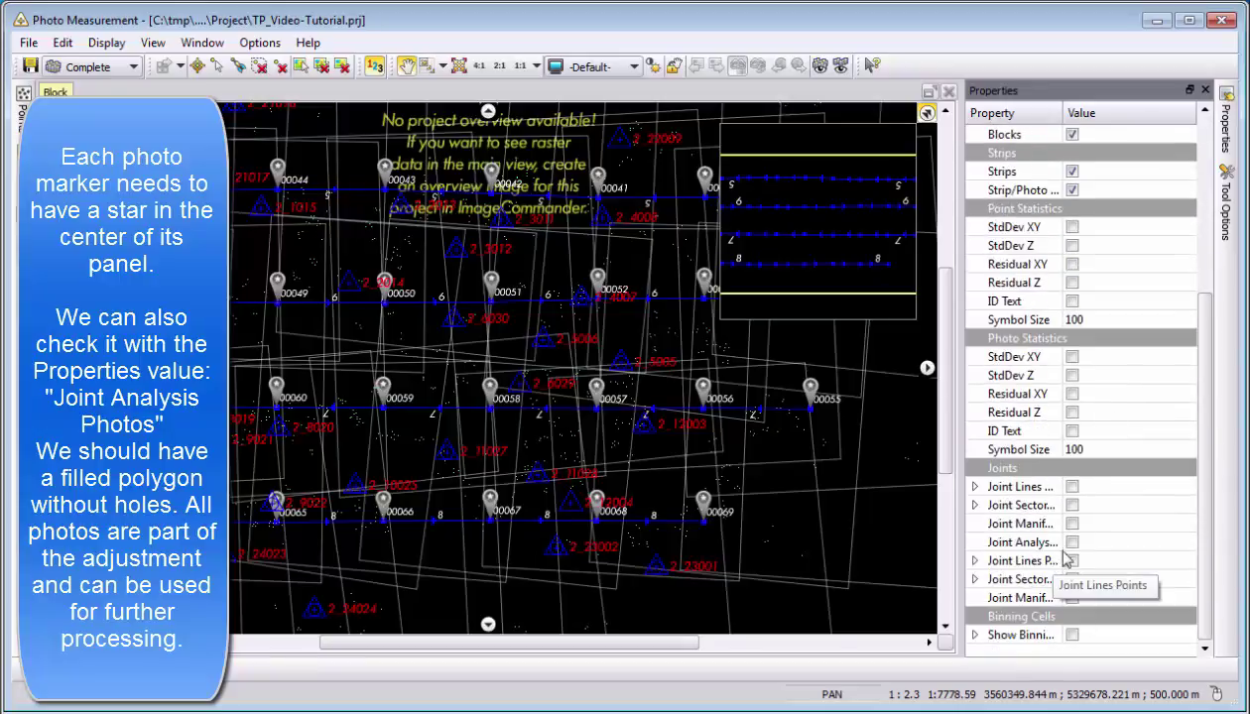
left_click(1071, 543)
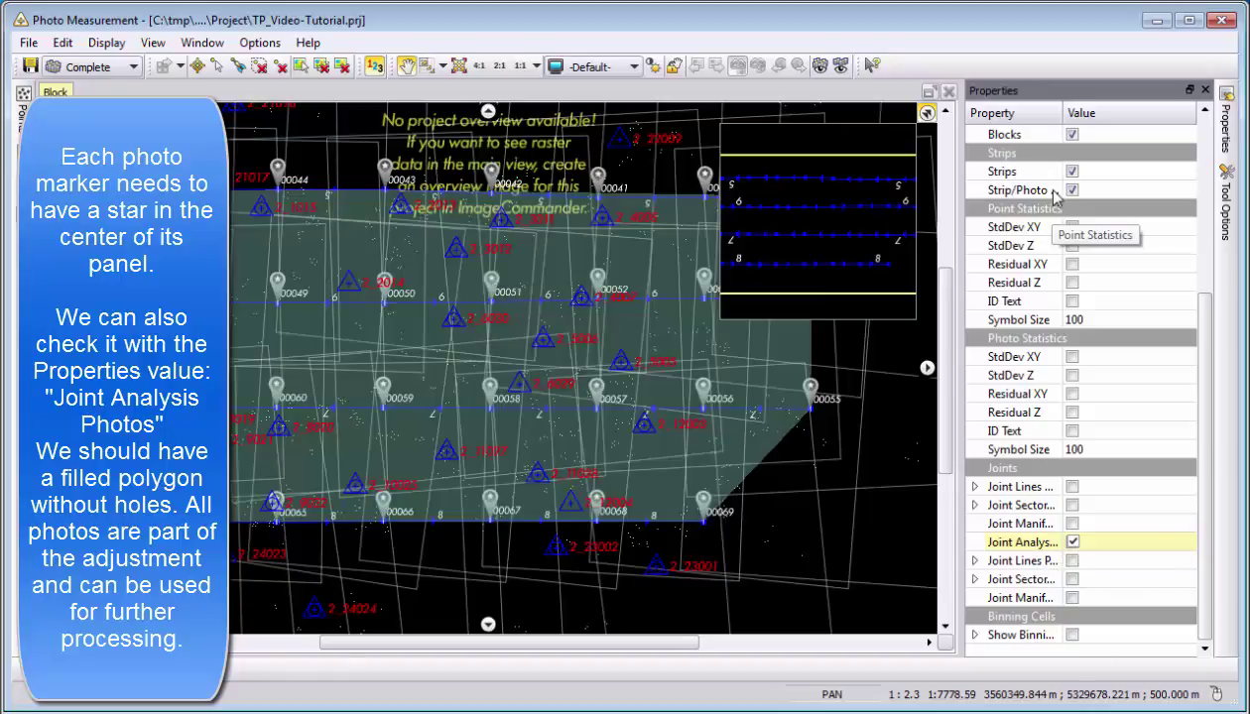
left_click_drag(1059, 113, 1129, 114)
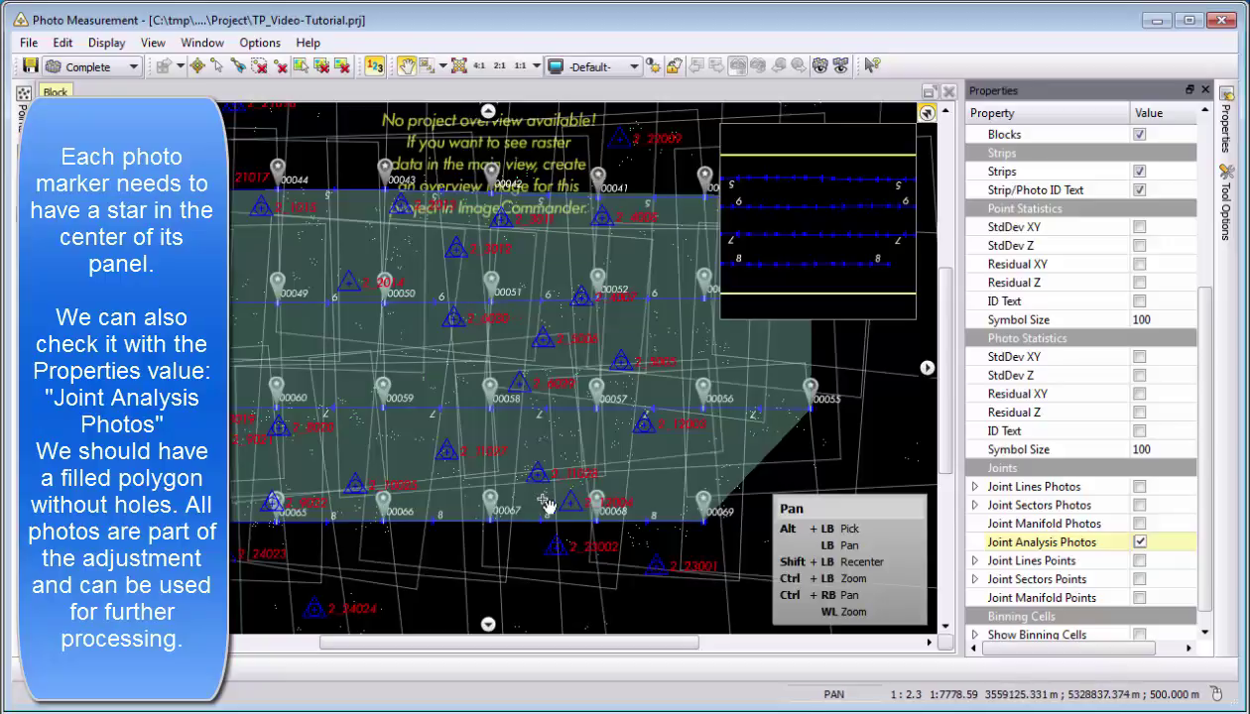
left_click(1140, 542)
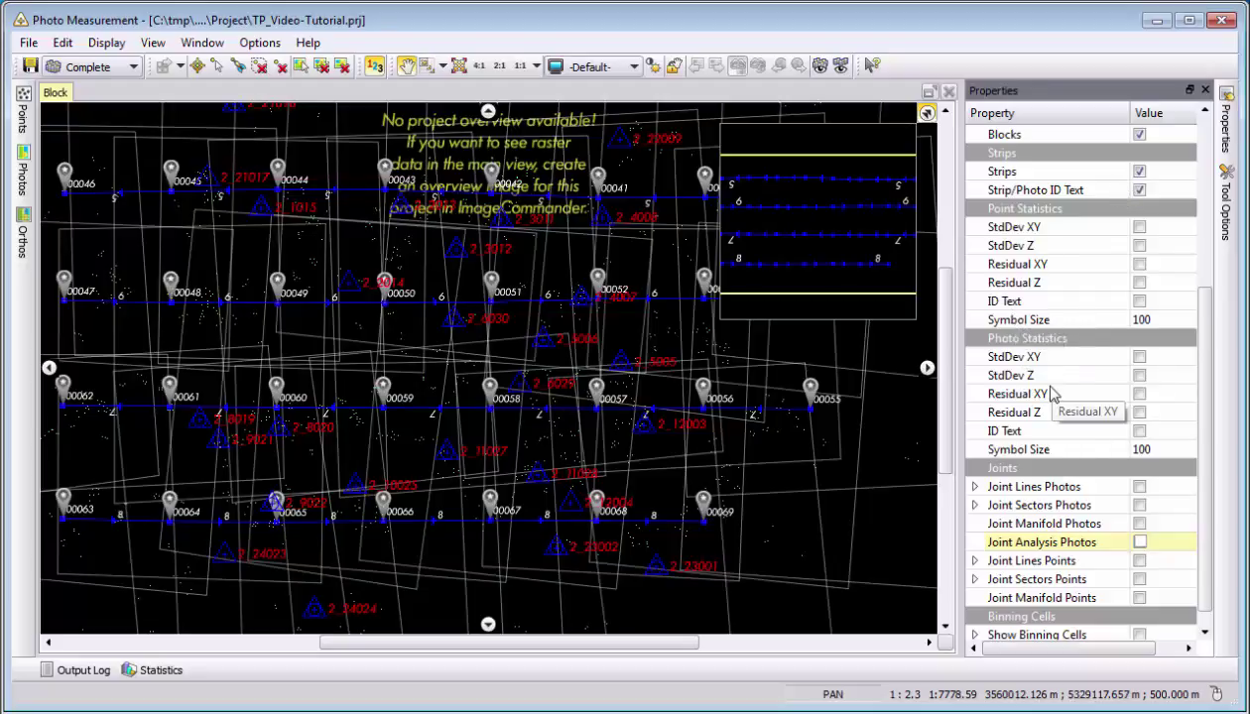
scroll(1052, 394, "up", 5)
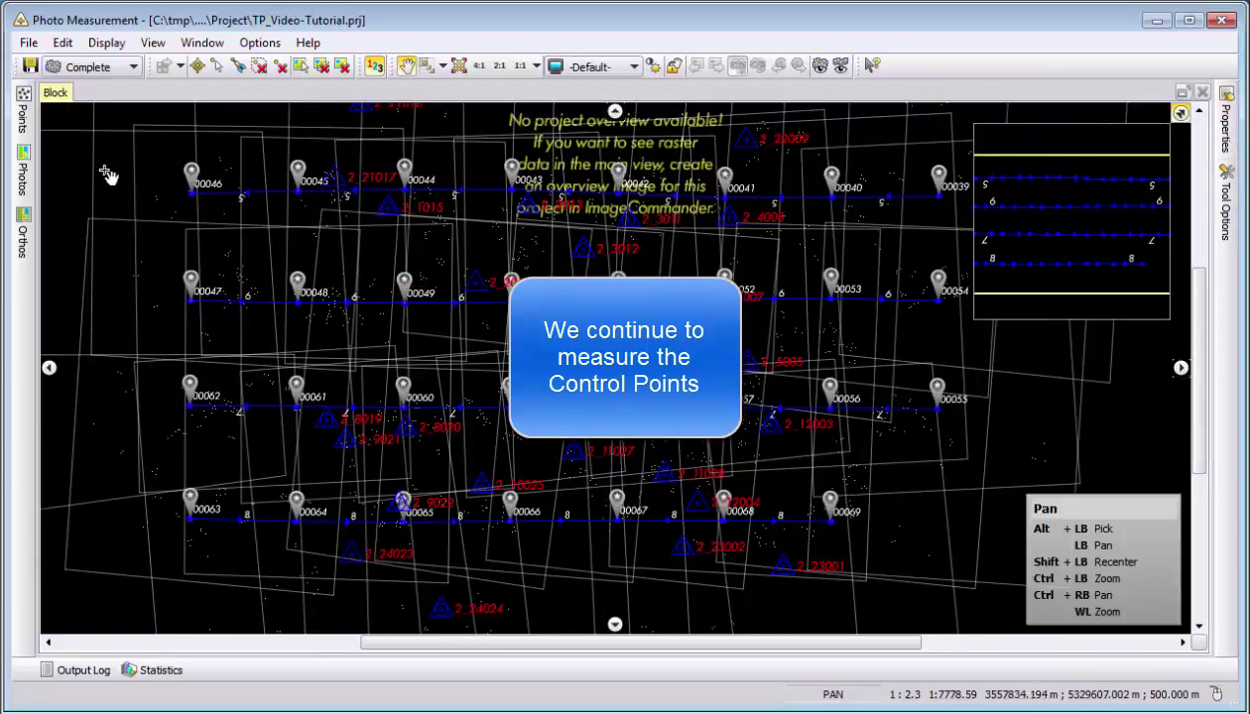
Filter the points to GCP&CheckOnly, collapse Point Details and Image Points, and sort by Type
mouse_move(24, 129)
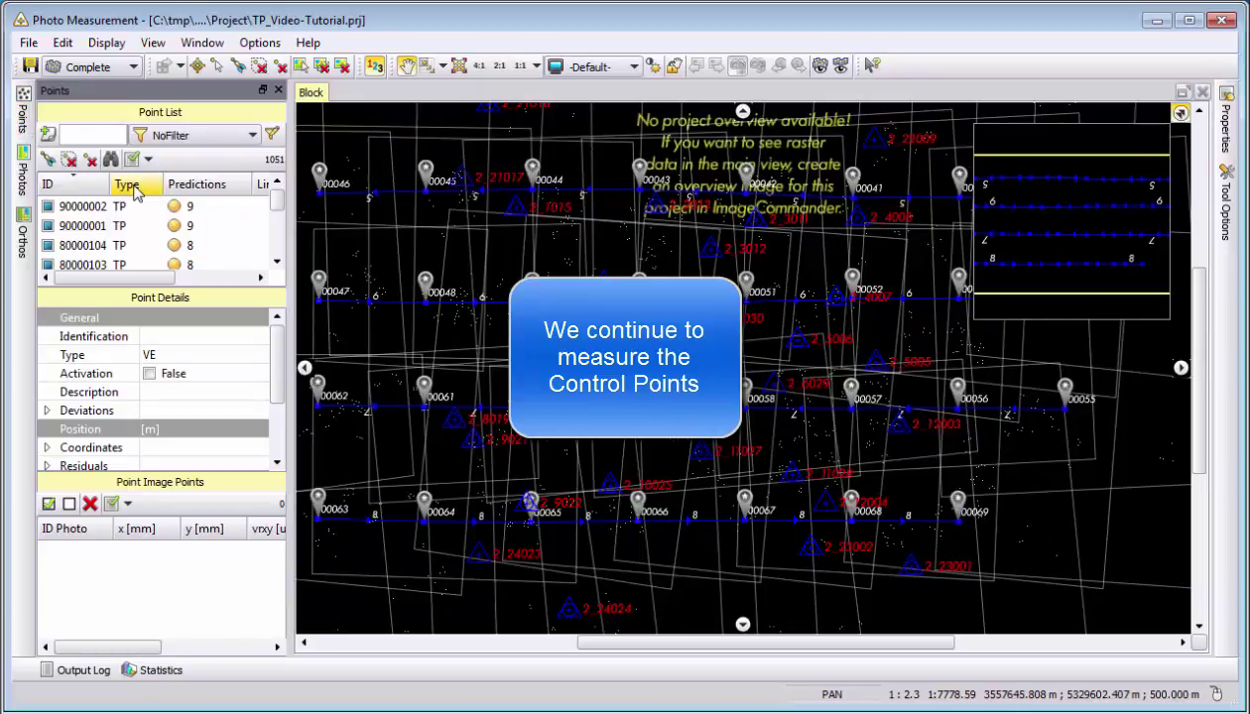
left_click(169, 136)
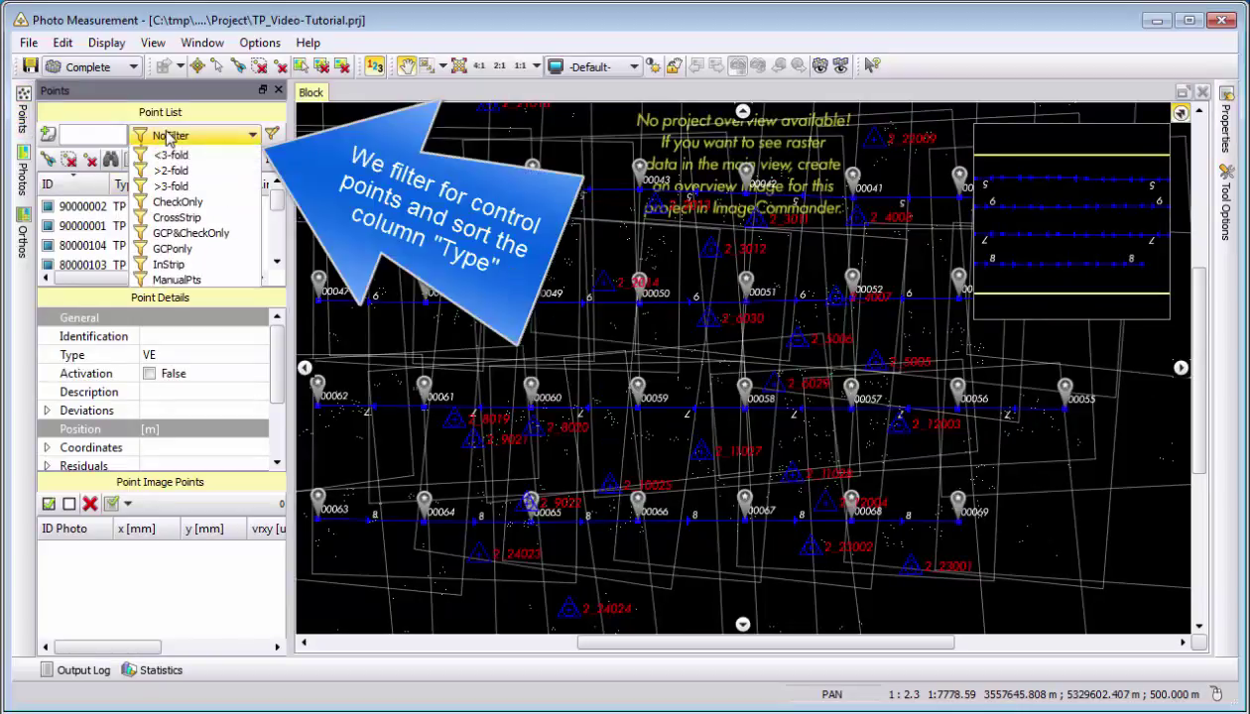
left_click(171, 249)
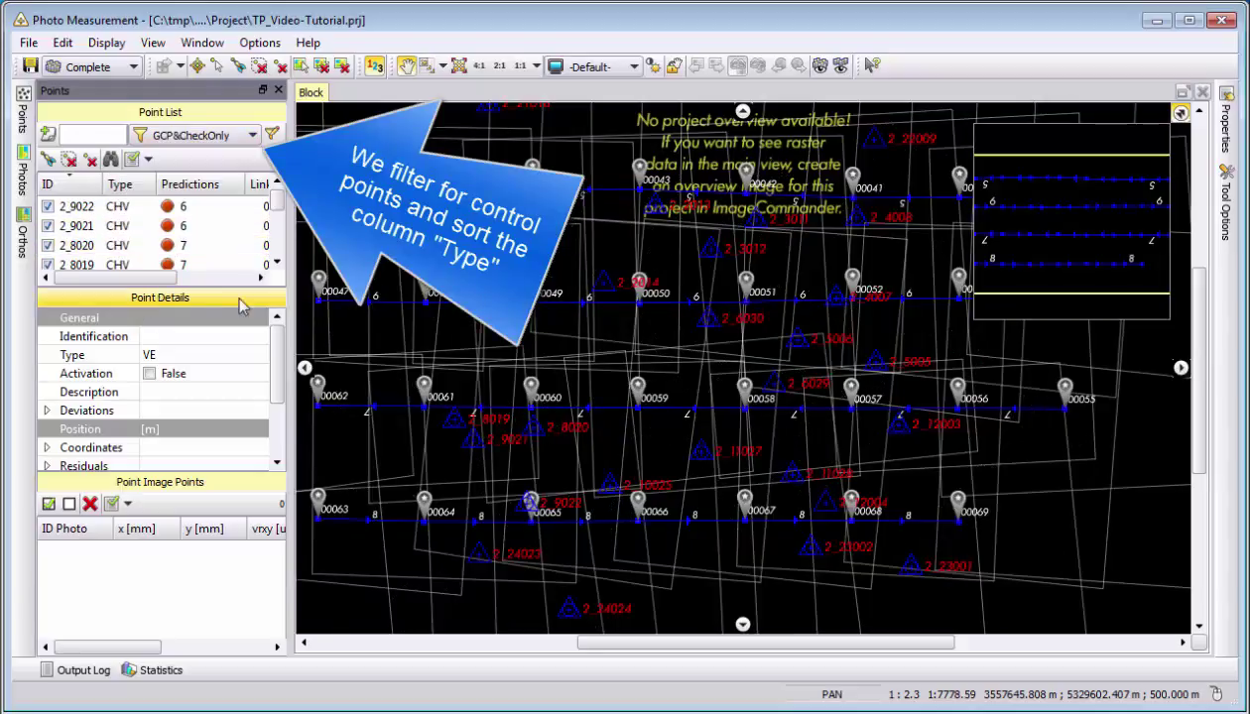
left_click(159, 304)
left_click(159, 305)
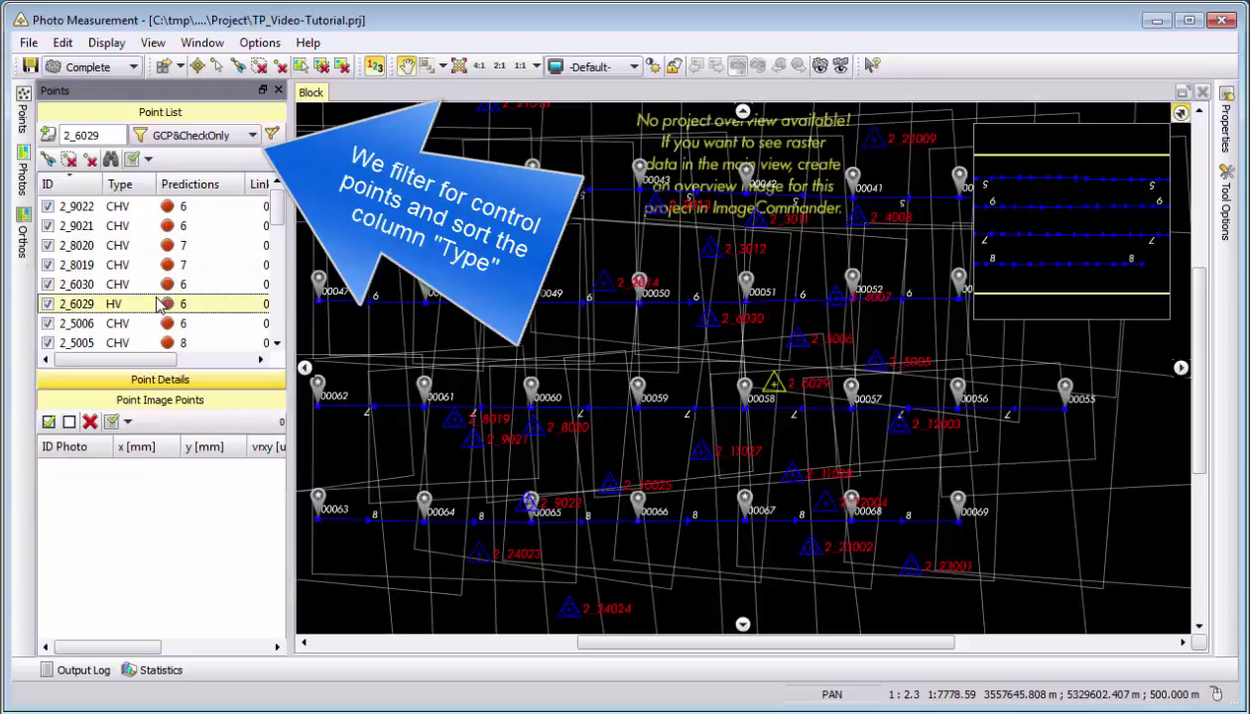
left_click(150, 390)
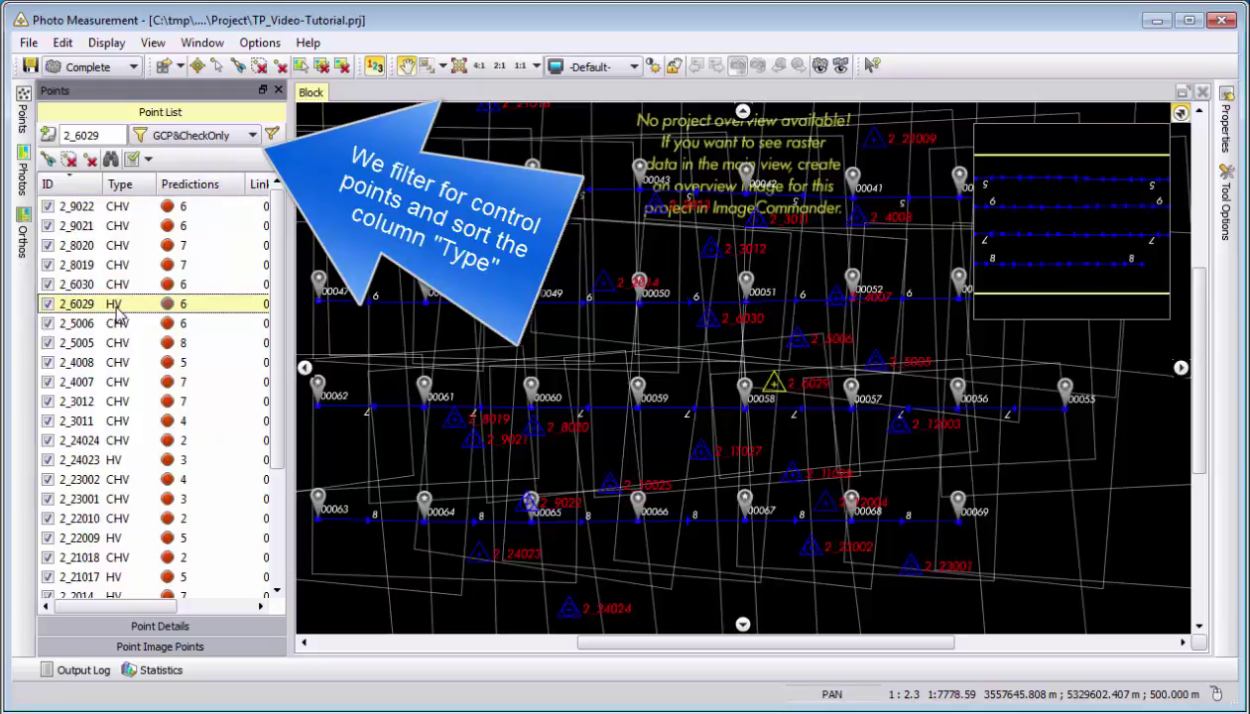
left_click(120, 186)
Open control point 2_6029 in all its images and magnify each image view to 4:1
left_click_drag(519, 325, 604, 352)
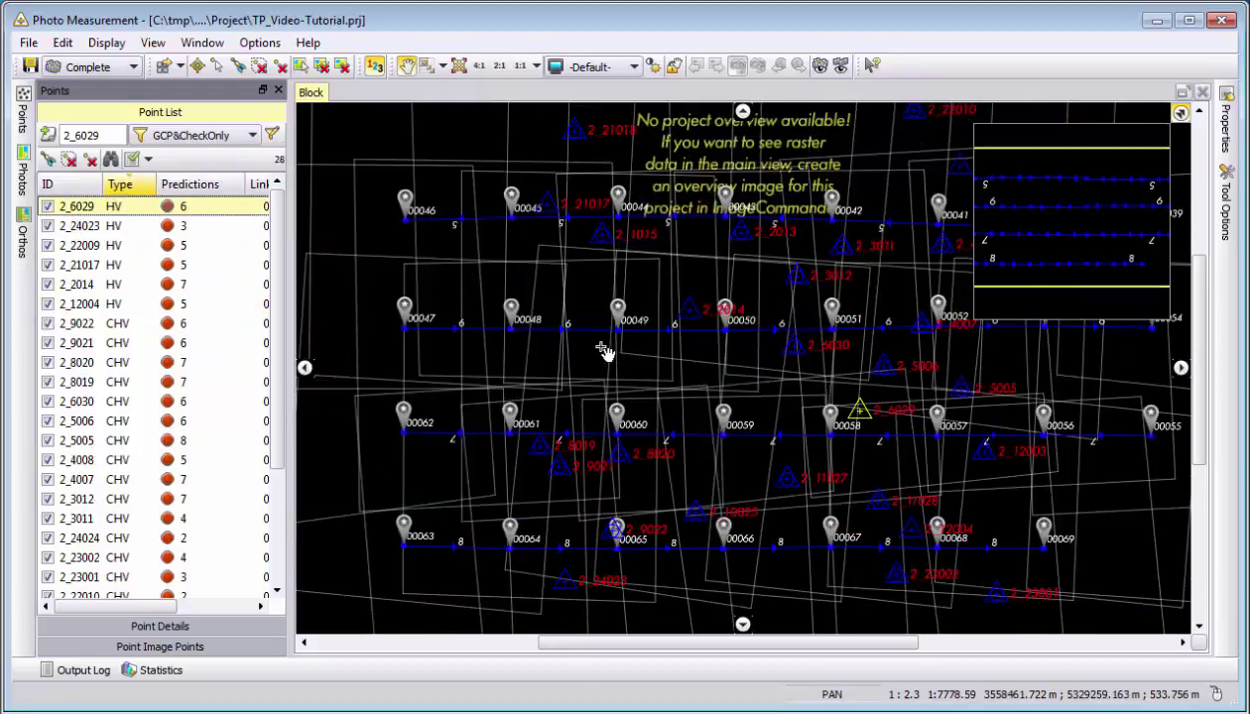
double_click(126, 215)
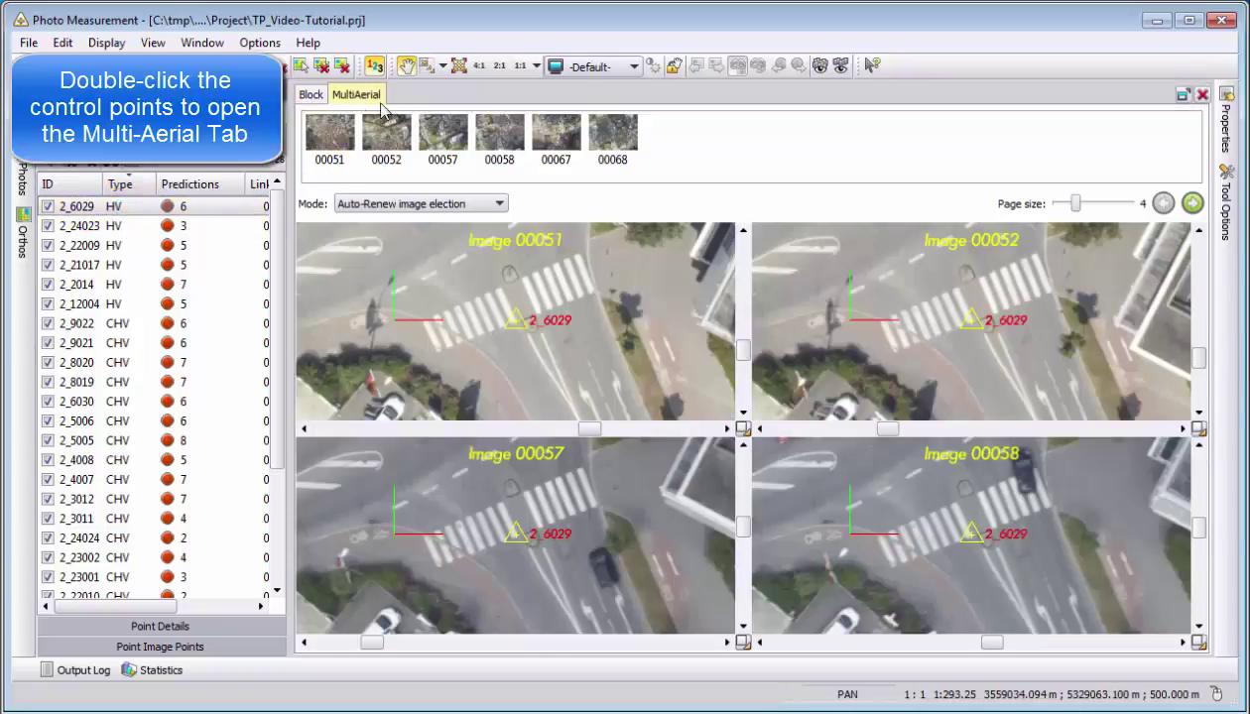
left_click(500, 67)
left_click(500, 67)
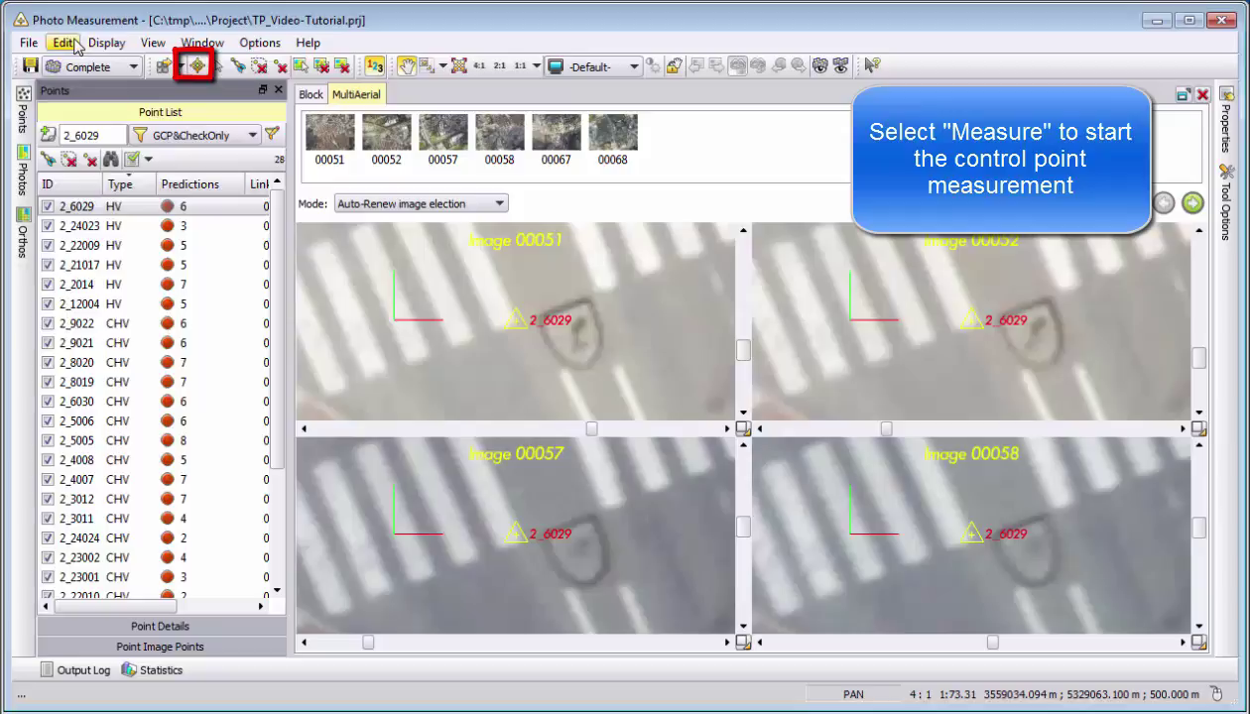
Start measuring control point 2_6029, enlarging Image 00051 full-size, then restoring the four-image layout
left_click(65, 43)
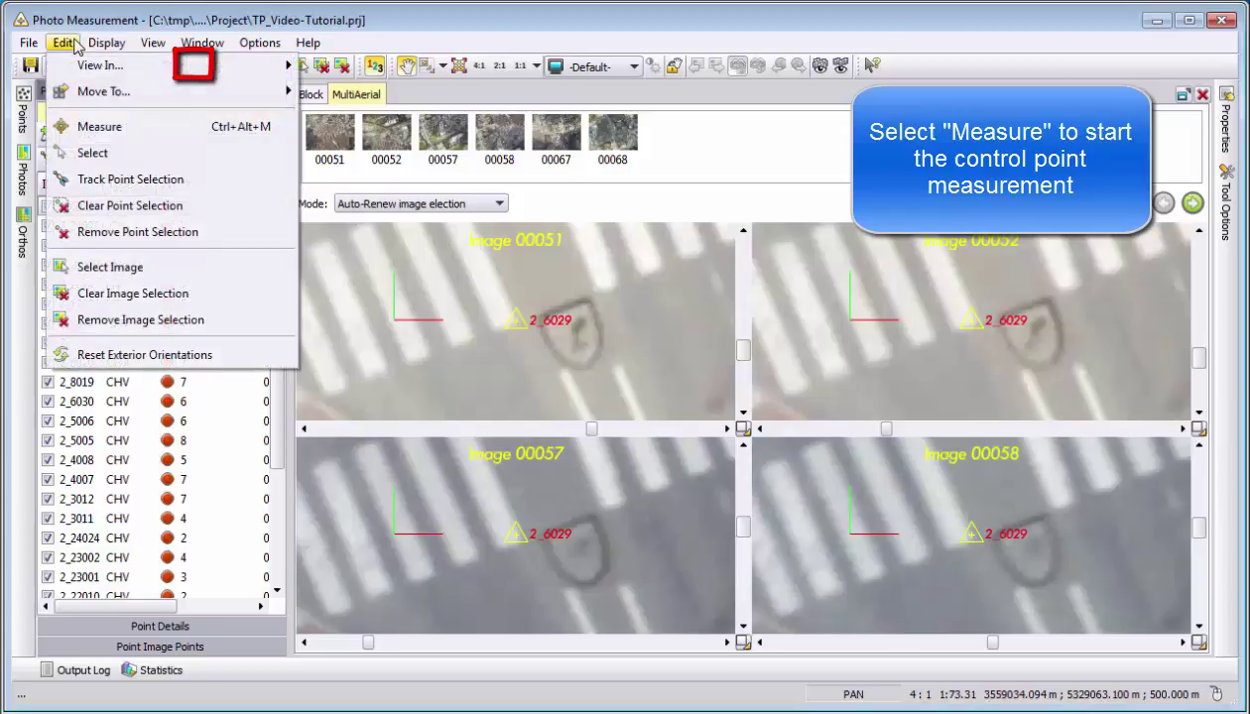
left_click(59, 125)
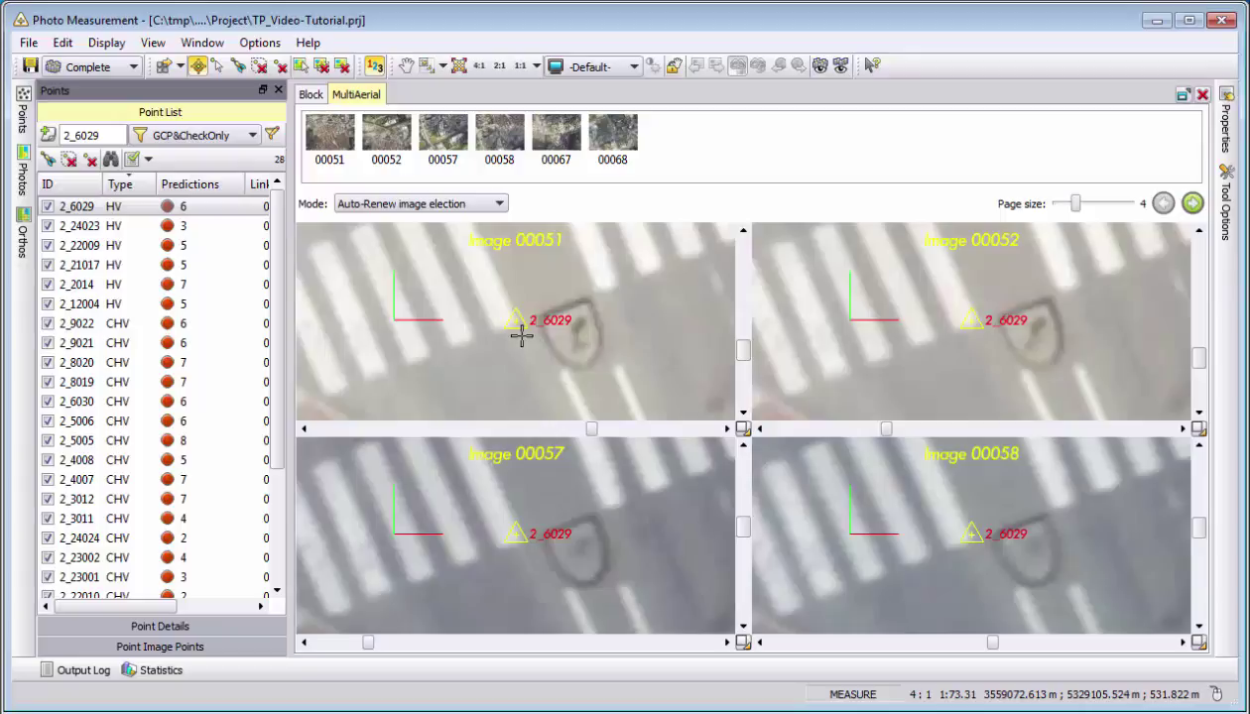
scroll(522, 336, "up", 3)
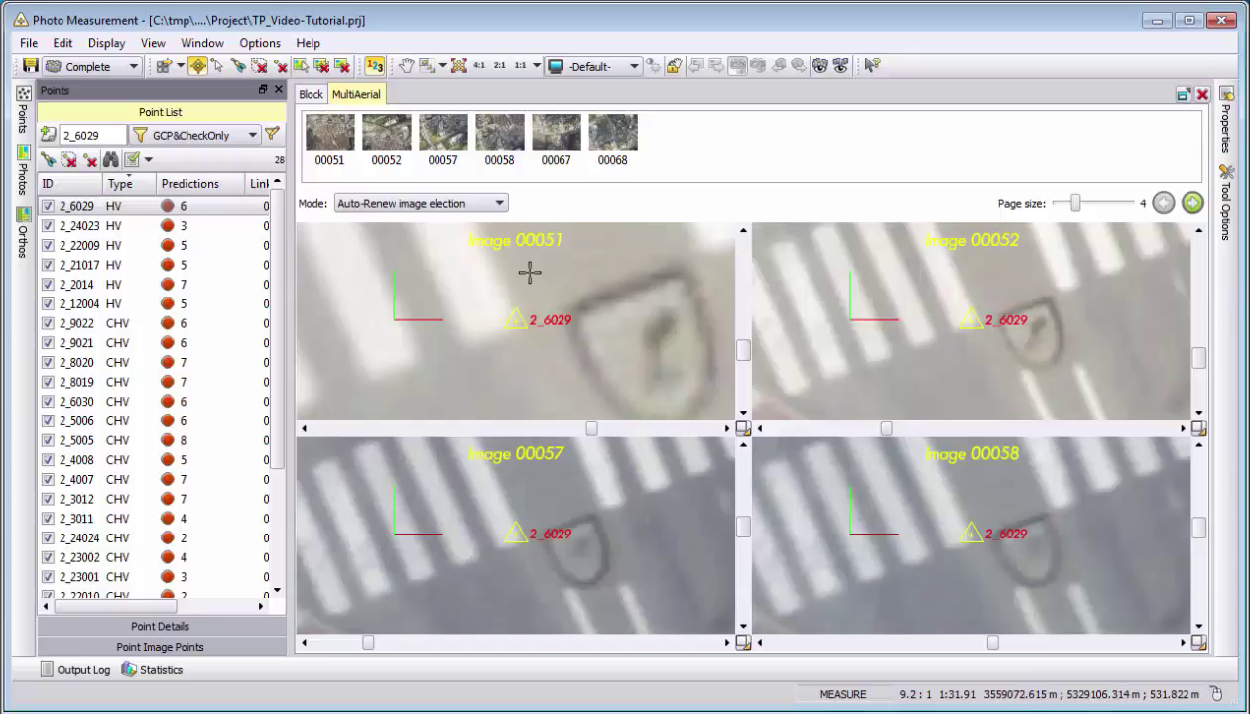
scroll(959, 327, "up", 3)
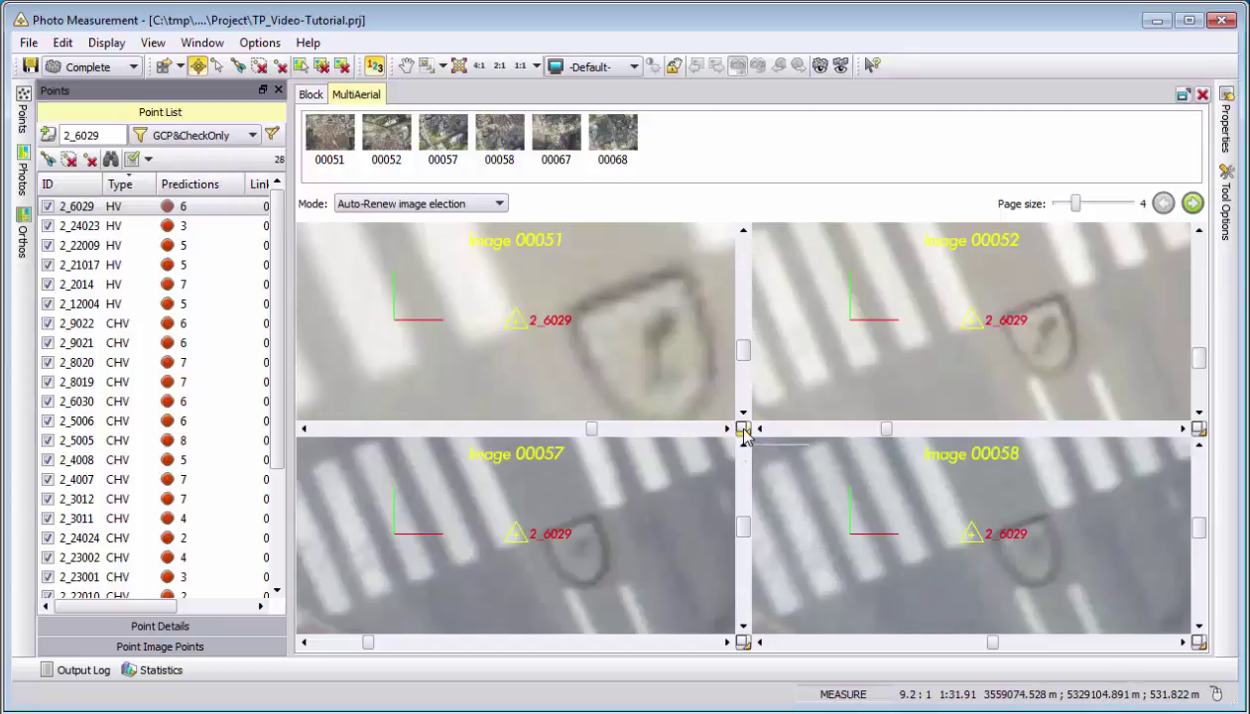
left_click(742, 429)
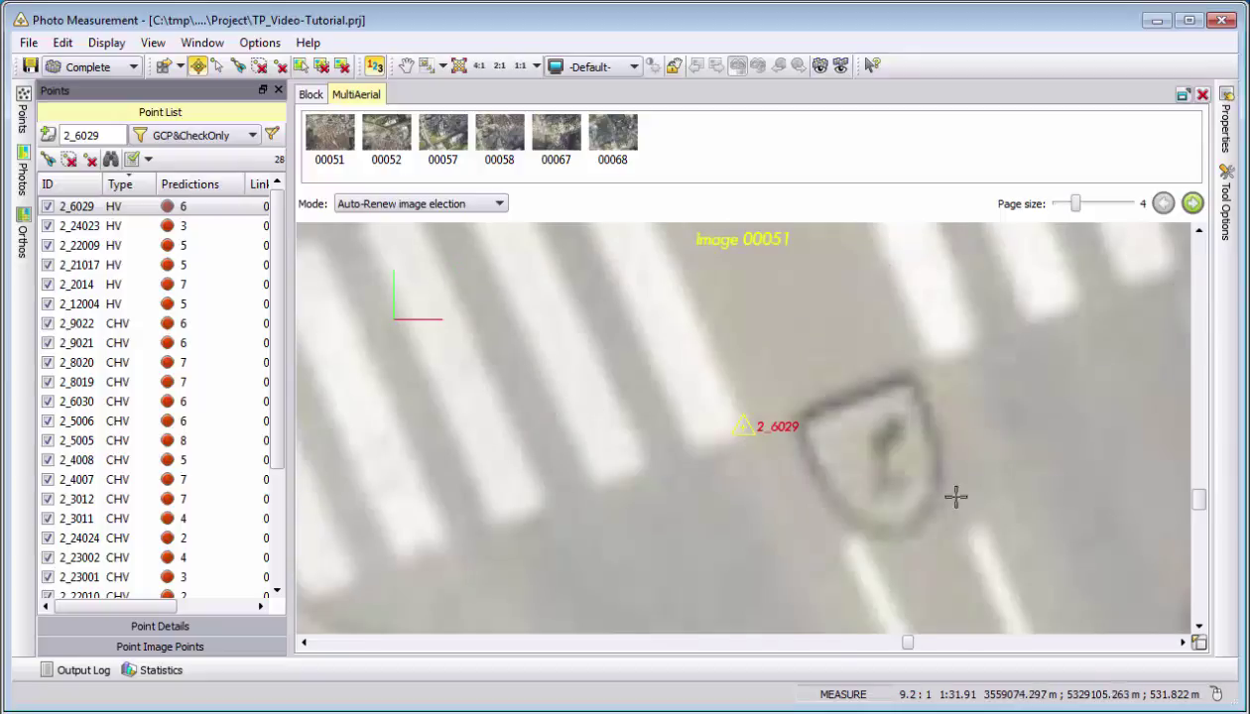
left_click(1199, 645)
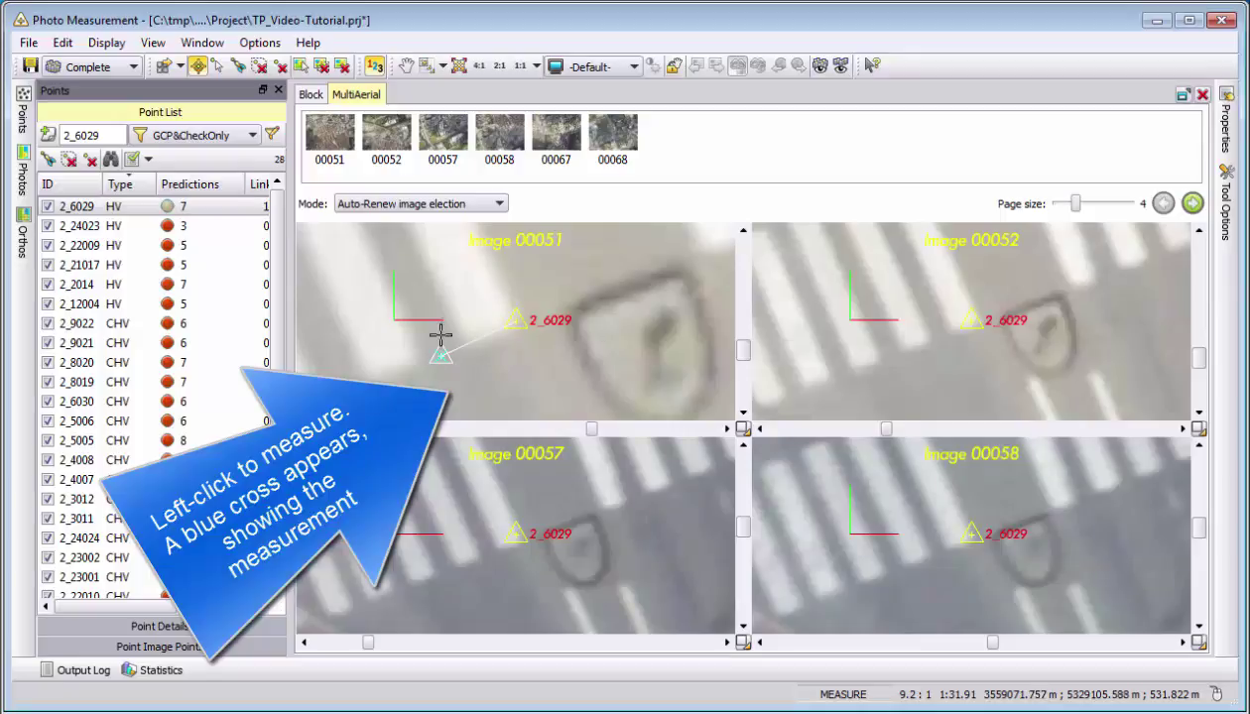
Place 2_6029 precisely on its target in Image 00051, then measure it in Image 00052
left_click(458, 286)
mouse_move(559, 268)
left_mouse_down()
mouse_move(601, 329)
mouse_move(571, 372)
mouse_move(475, 369)
left_mouse_up()
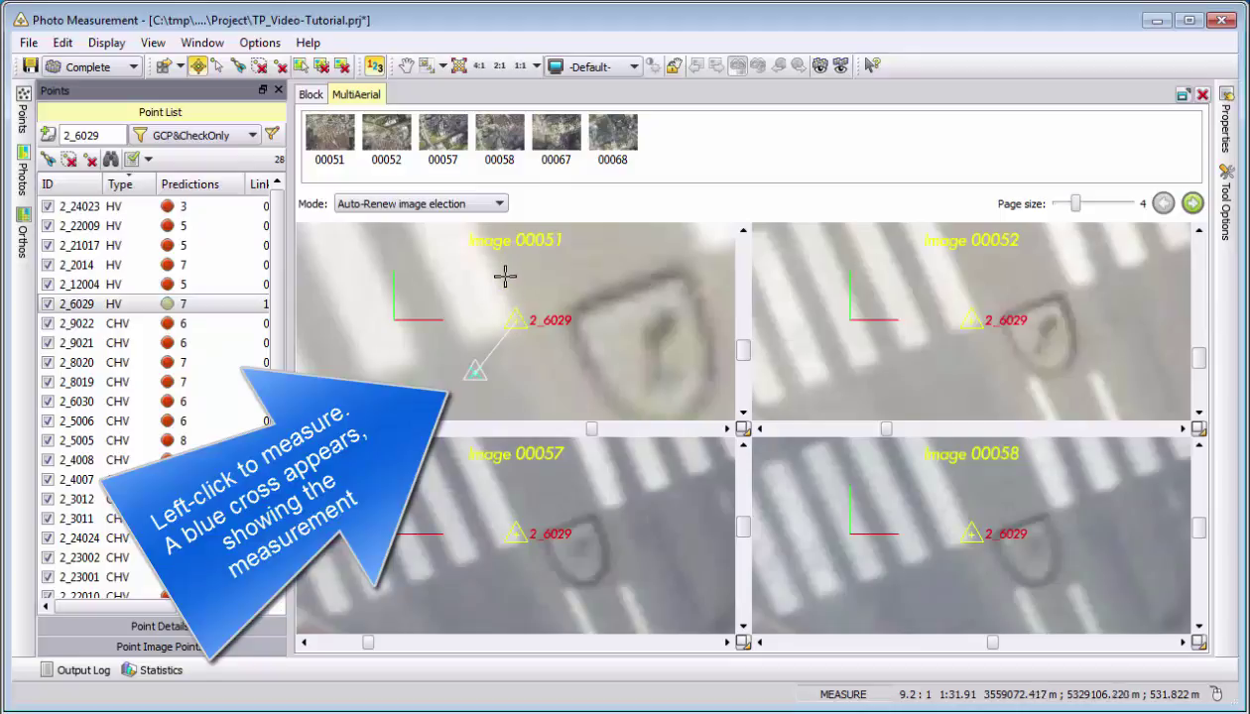
scroll(486, 319, "down", 1)
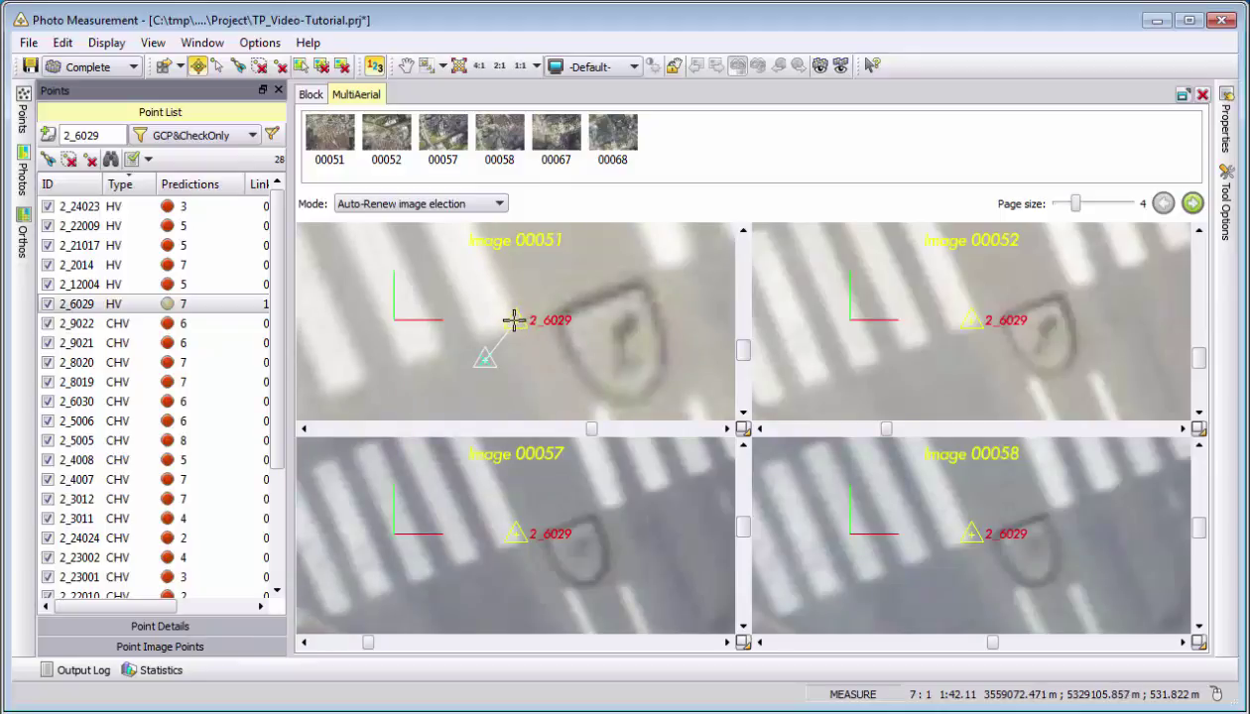
left_click(516, 319)
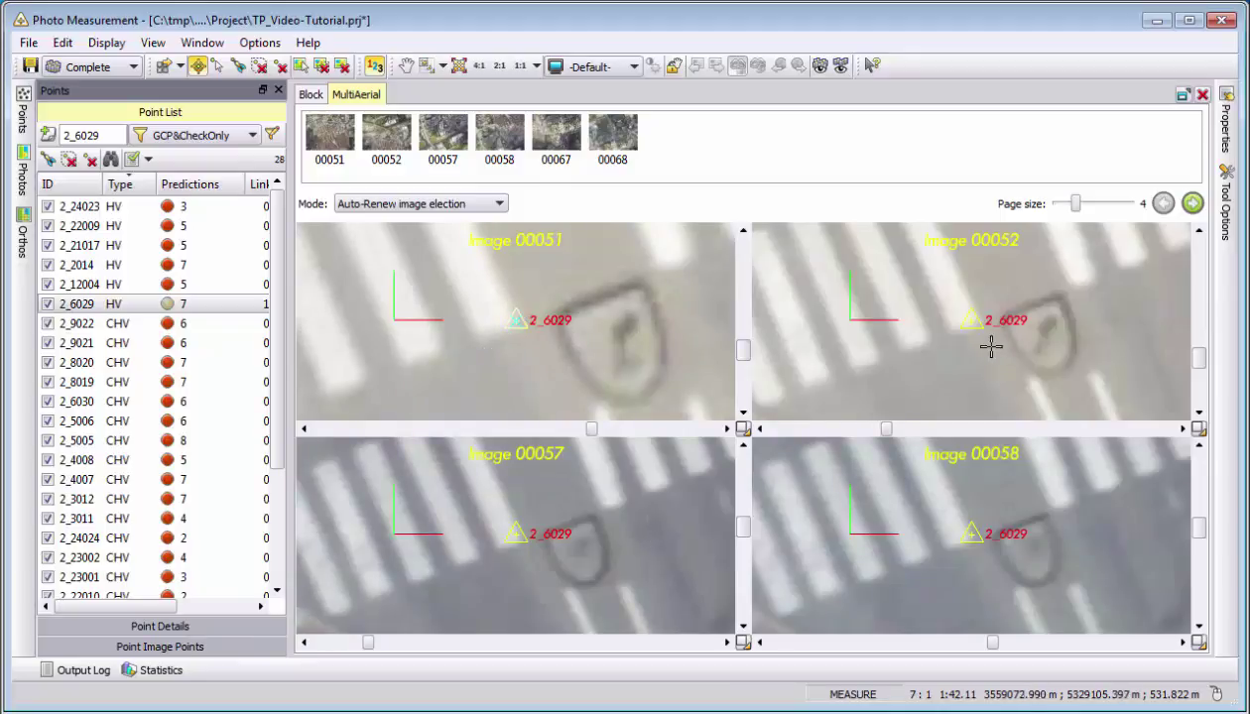
left_click(980, 318)
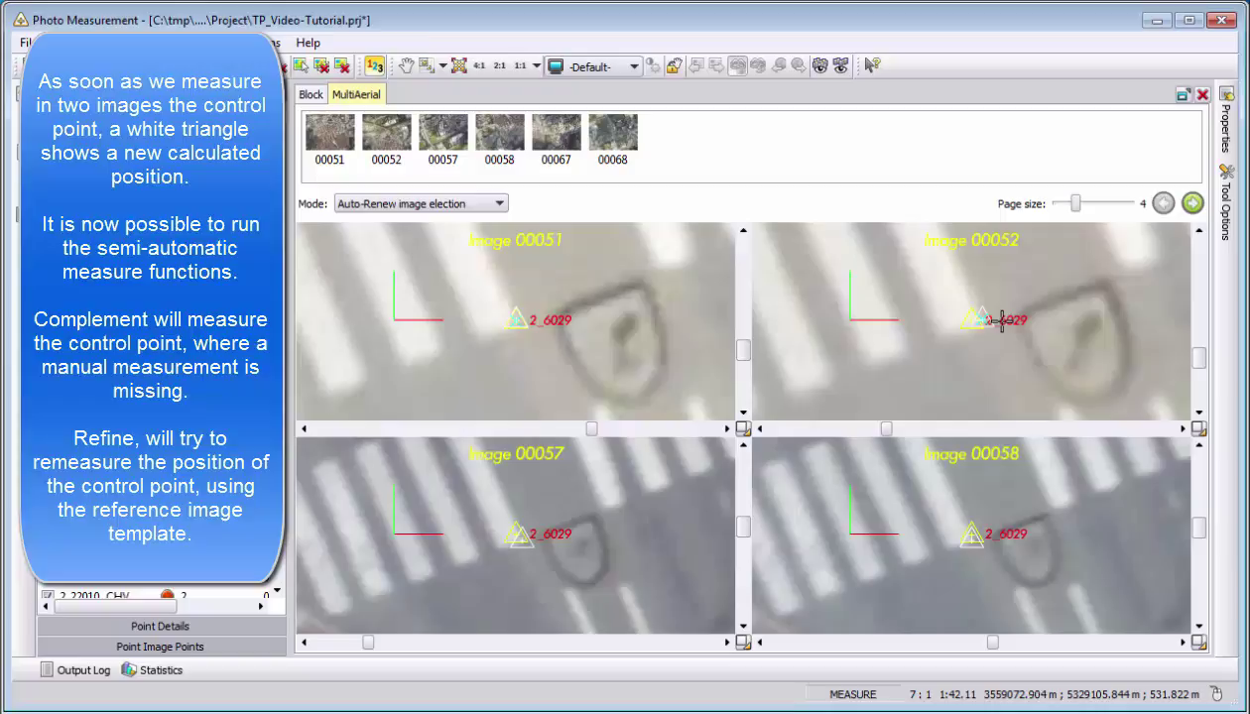
Run Complement and Refine by Least-Squares-Matching from Images 00052 and 00051, then remeasure 2_6029 in 00057
right_click(988, 323)
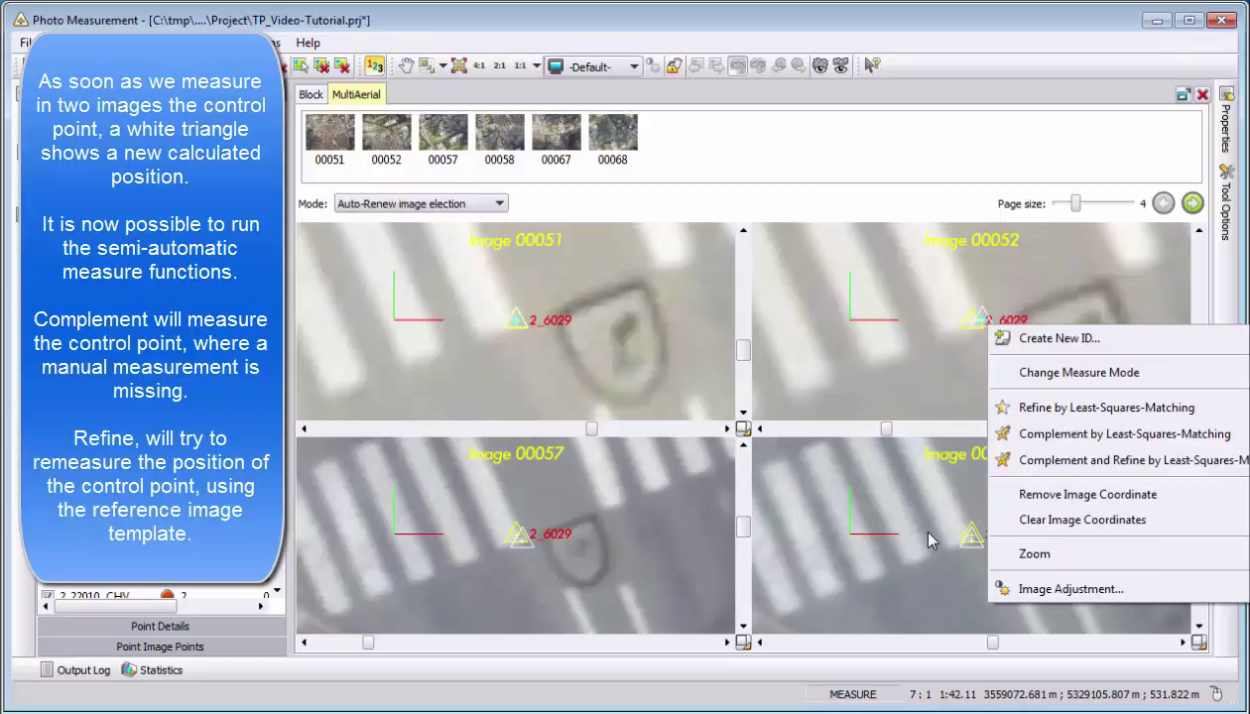
left_click(1055, 463)
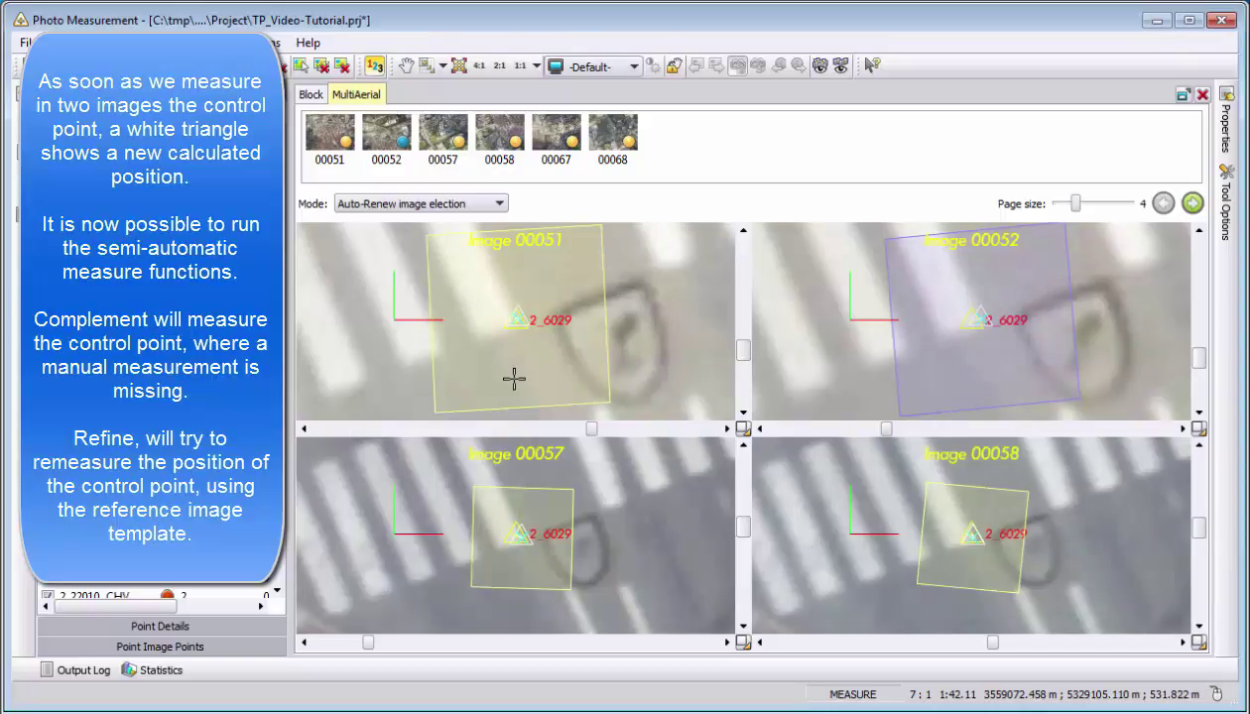
right_click(522, 323)
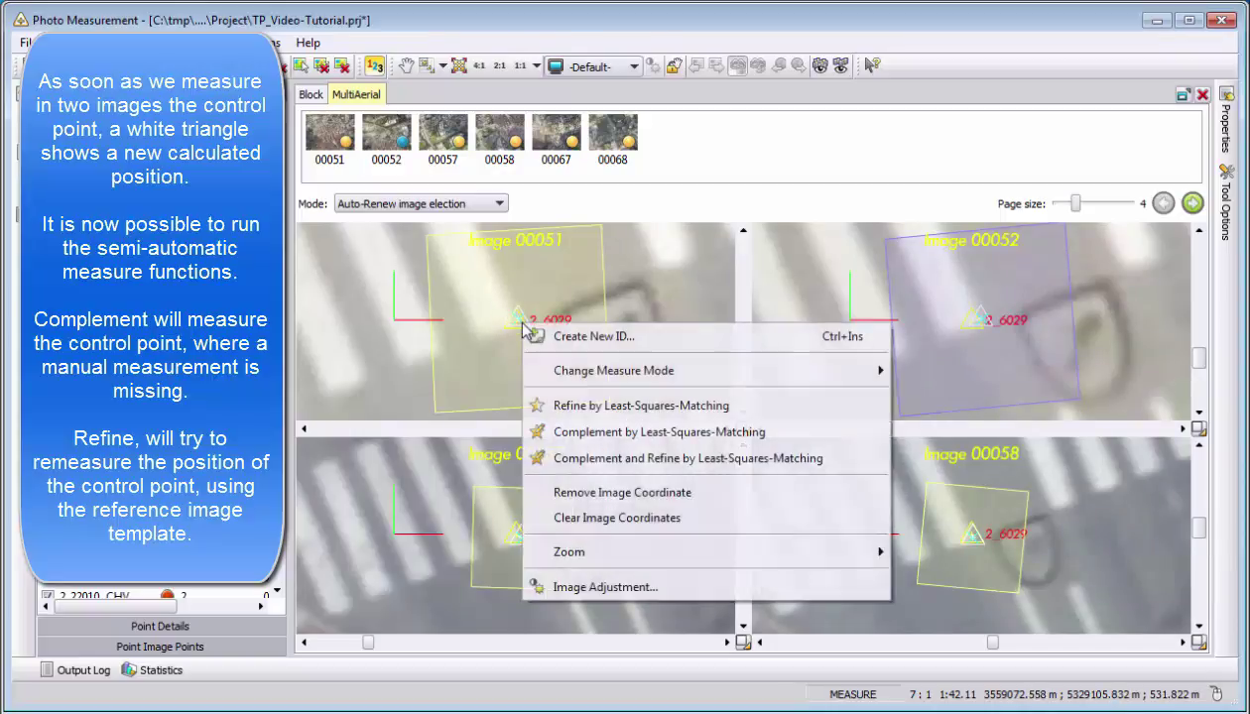
left_click(569, 459)
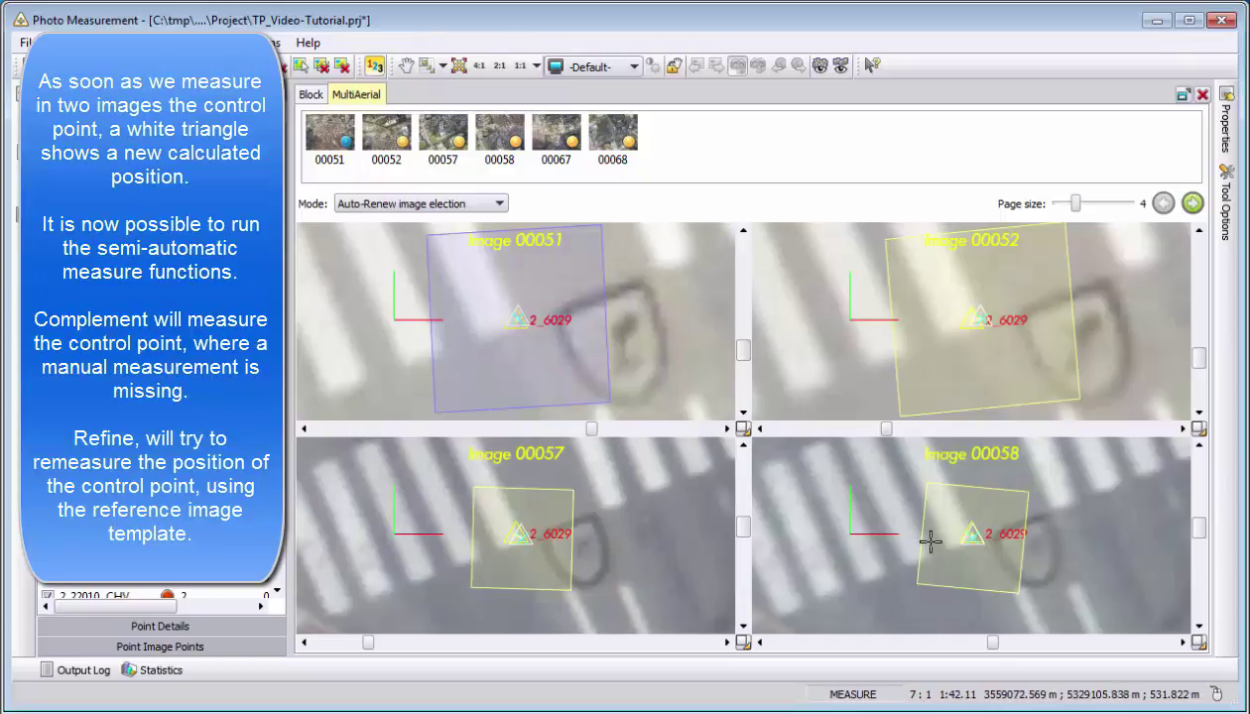
left_click(536, 543)
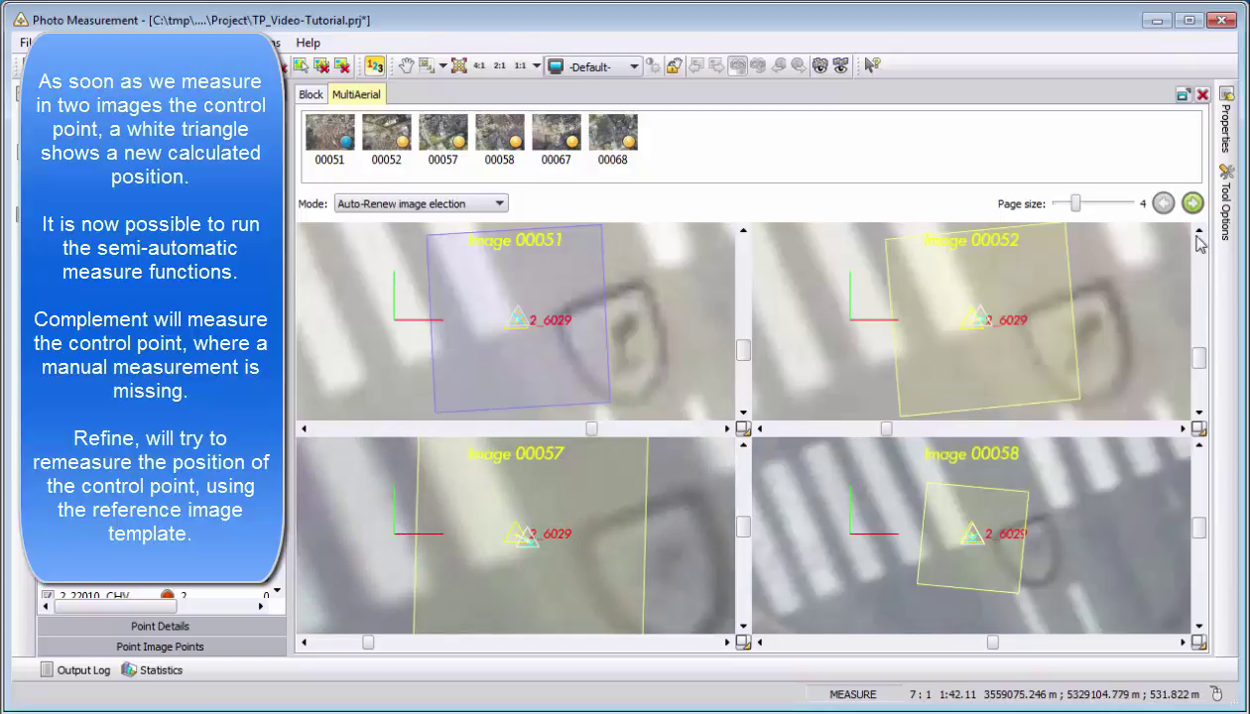
Page on to Images 00067 and 00068 and zoom around the 2_6029 markers to inspect them
left_click(1193, 204)
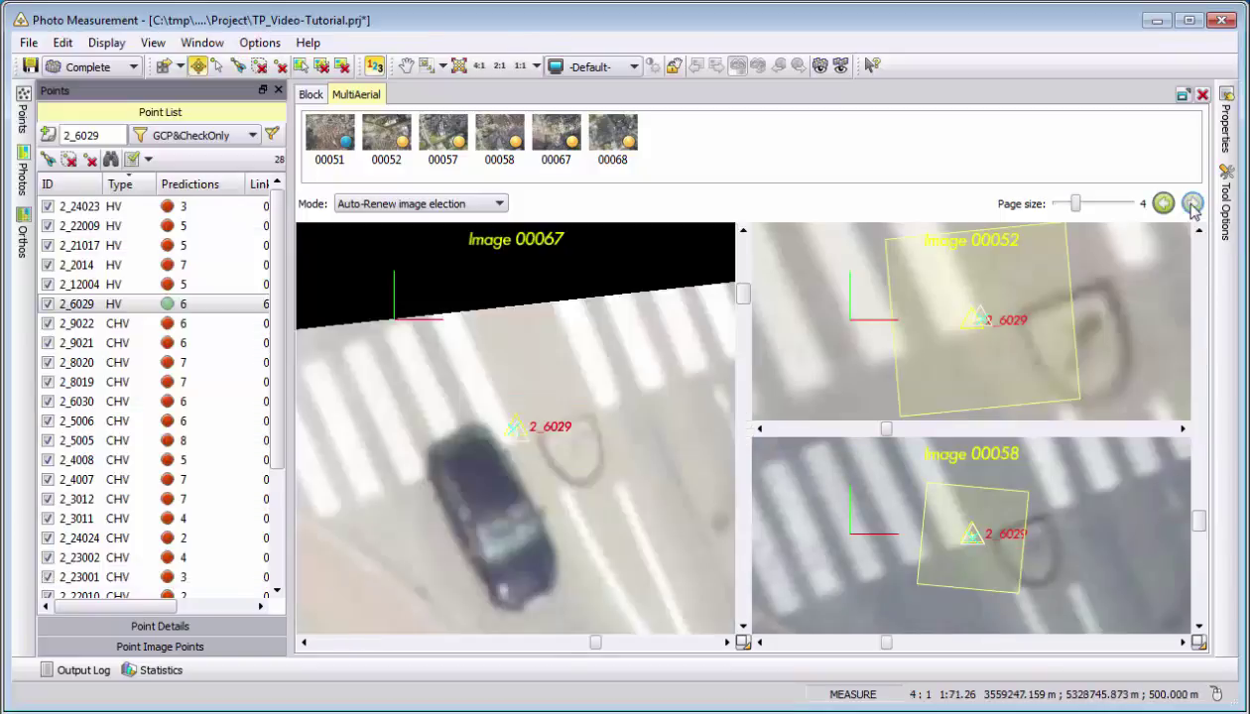
scroll(478, 503, "up", 1)
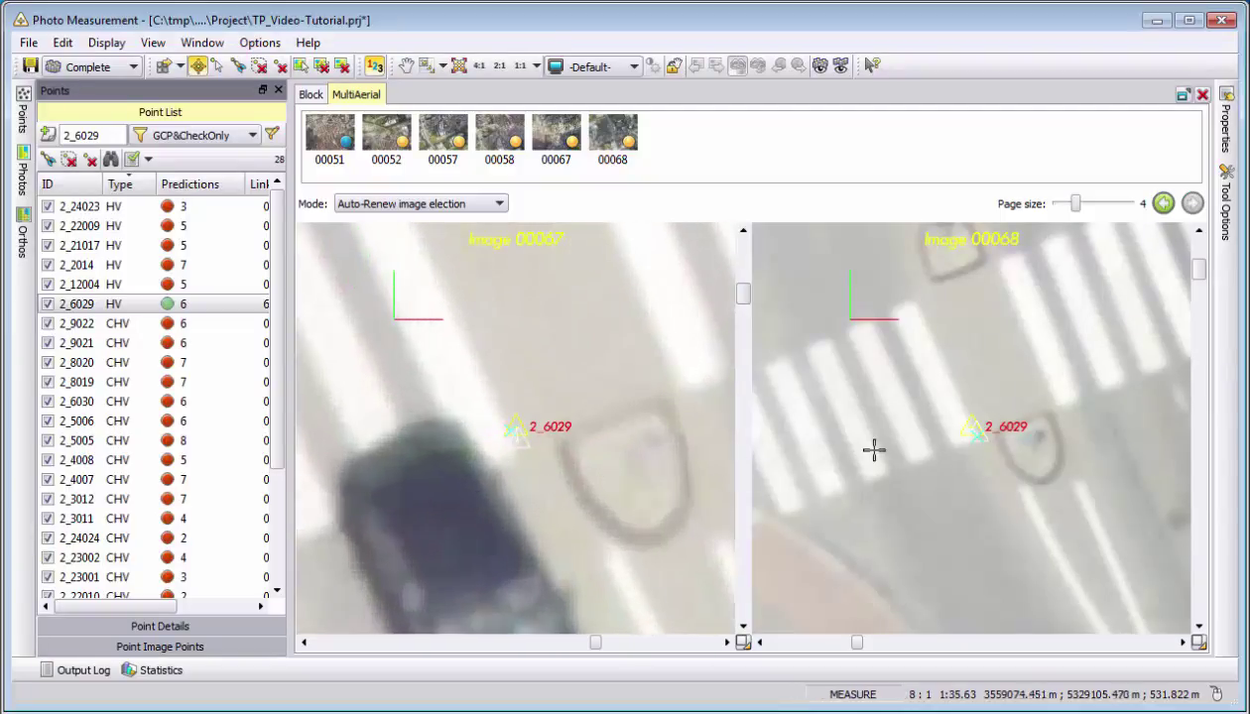
scroll(972, 445, "up", 1)
scroll(372, 496, "down", 2)
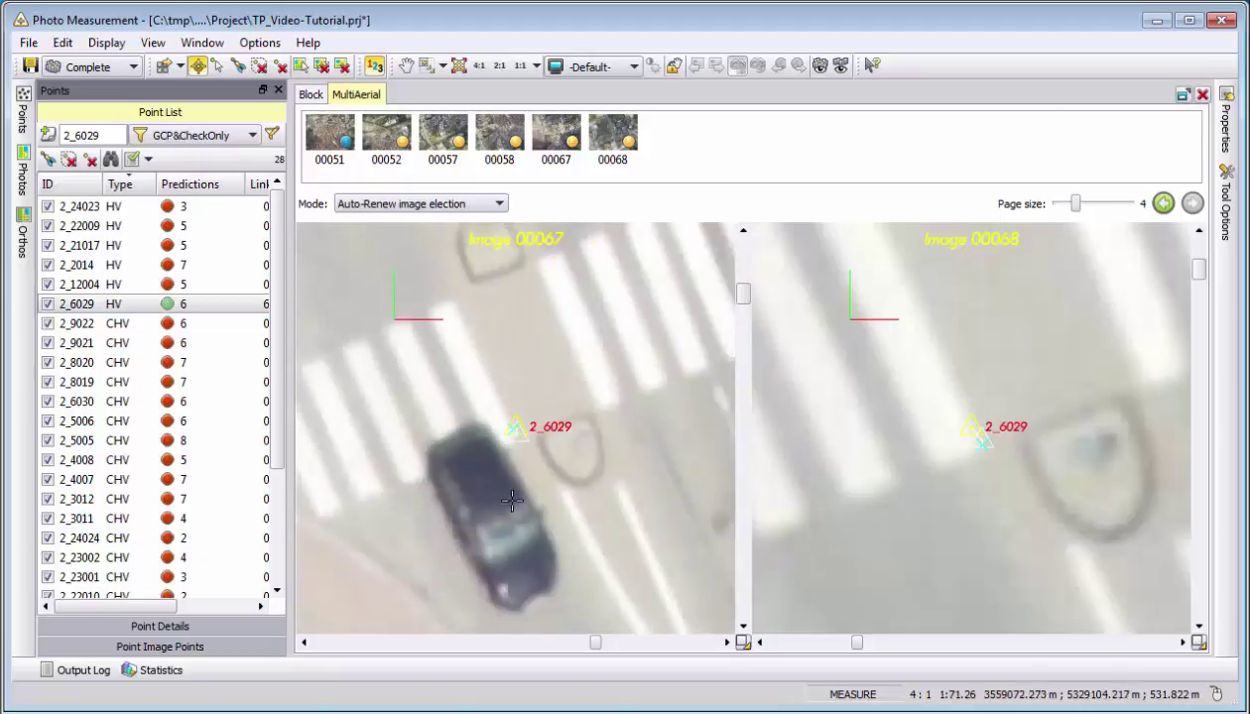
scroll(513, 436, "up", 1)
scroll(516, 441, "up", 1)
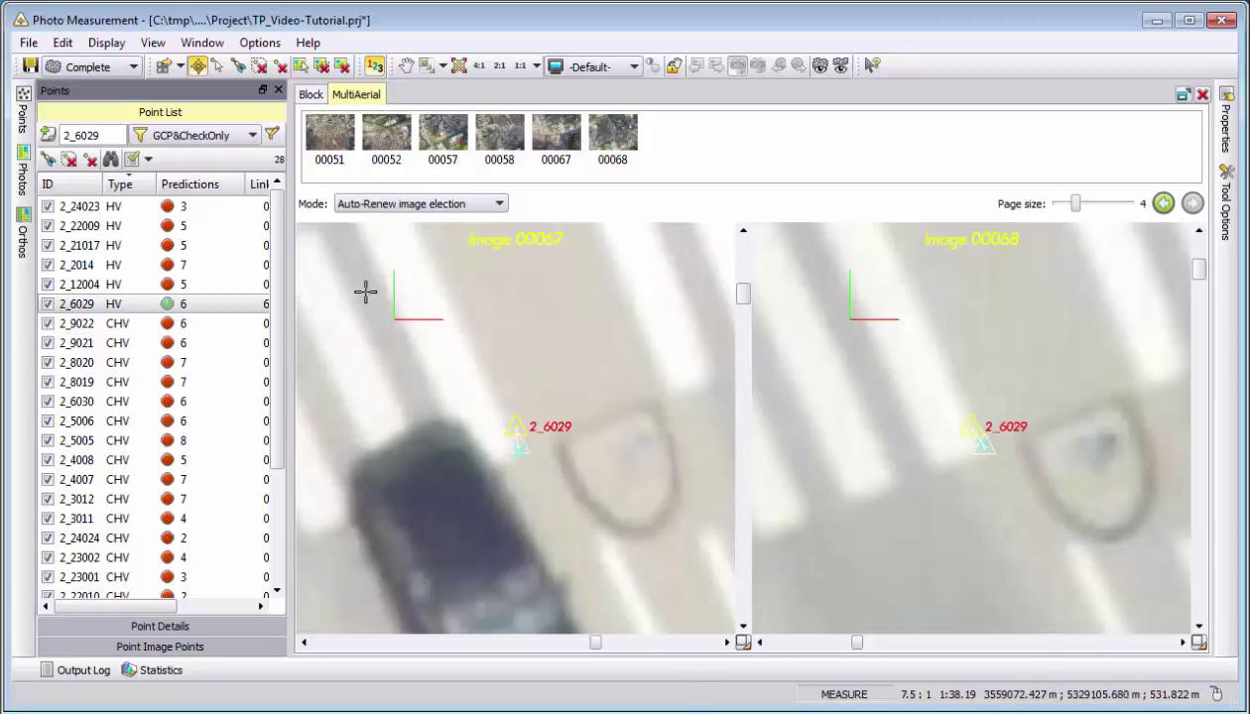
Show 2_6029's Point Image Points table and widen the panel to reveal the MAN/LSM Mode column
left_click(144, 626)
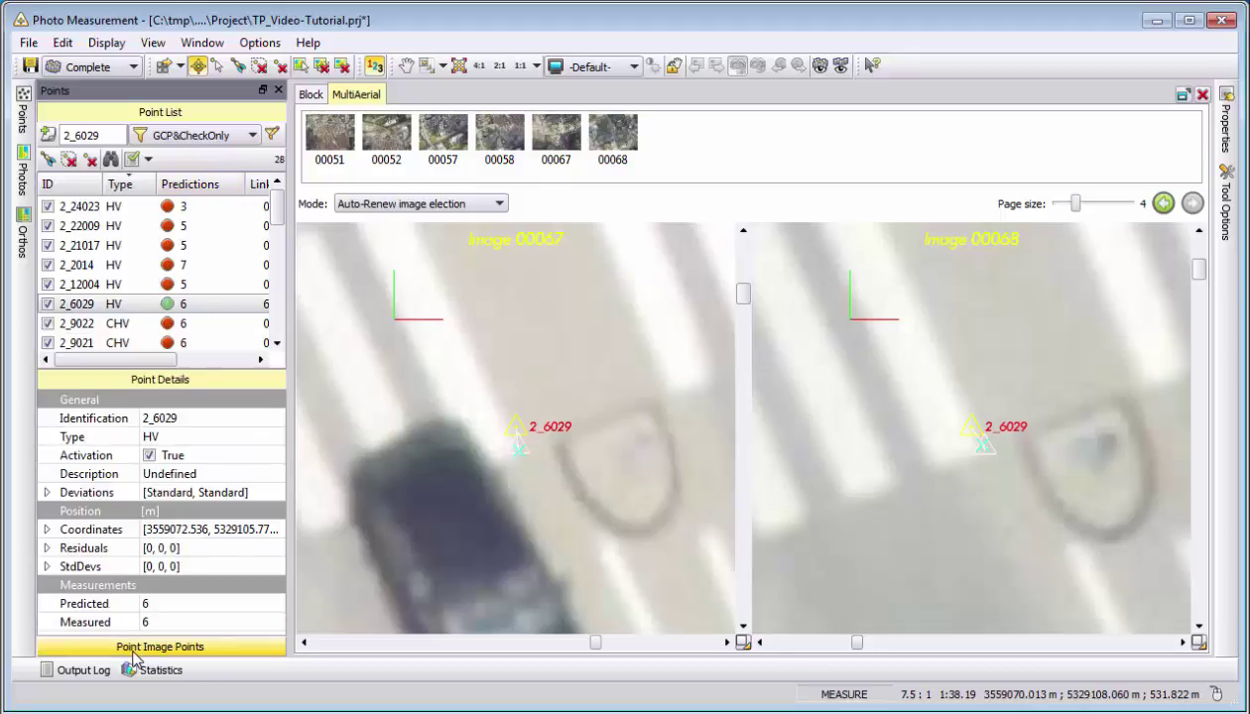
left_click(150, 384)
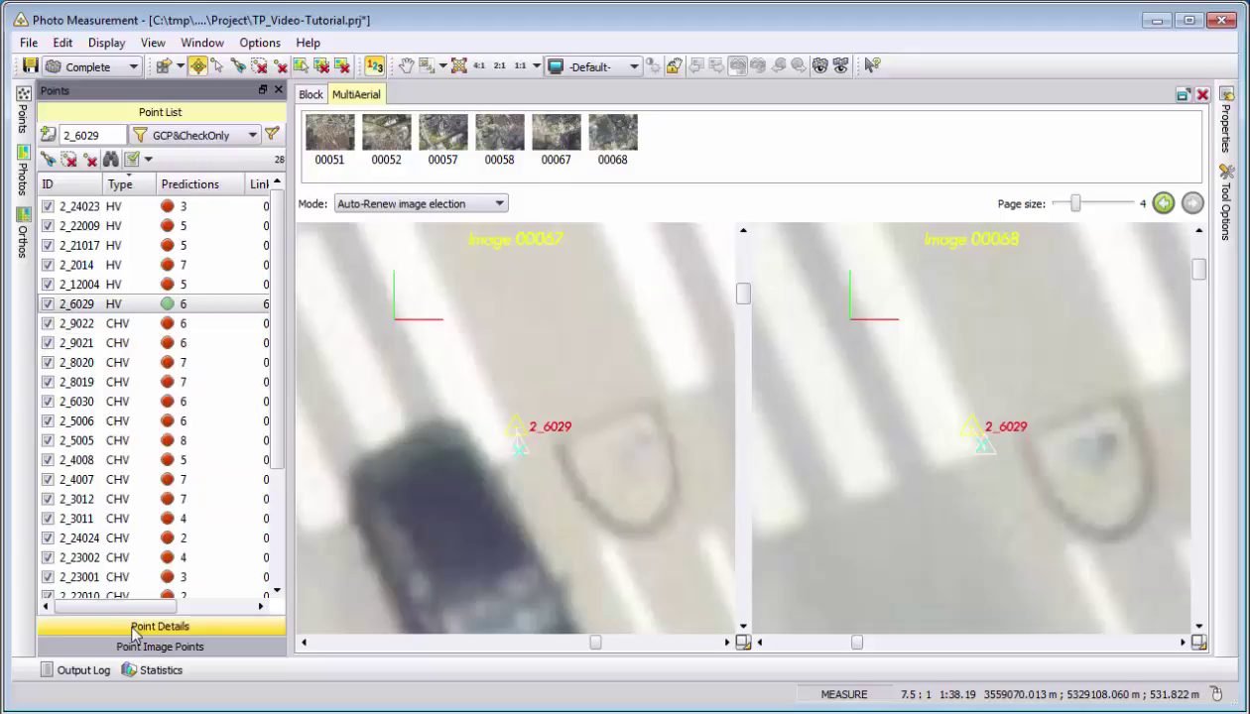
left_click(138, 651)
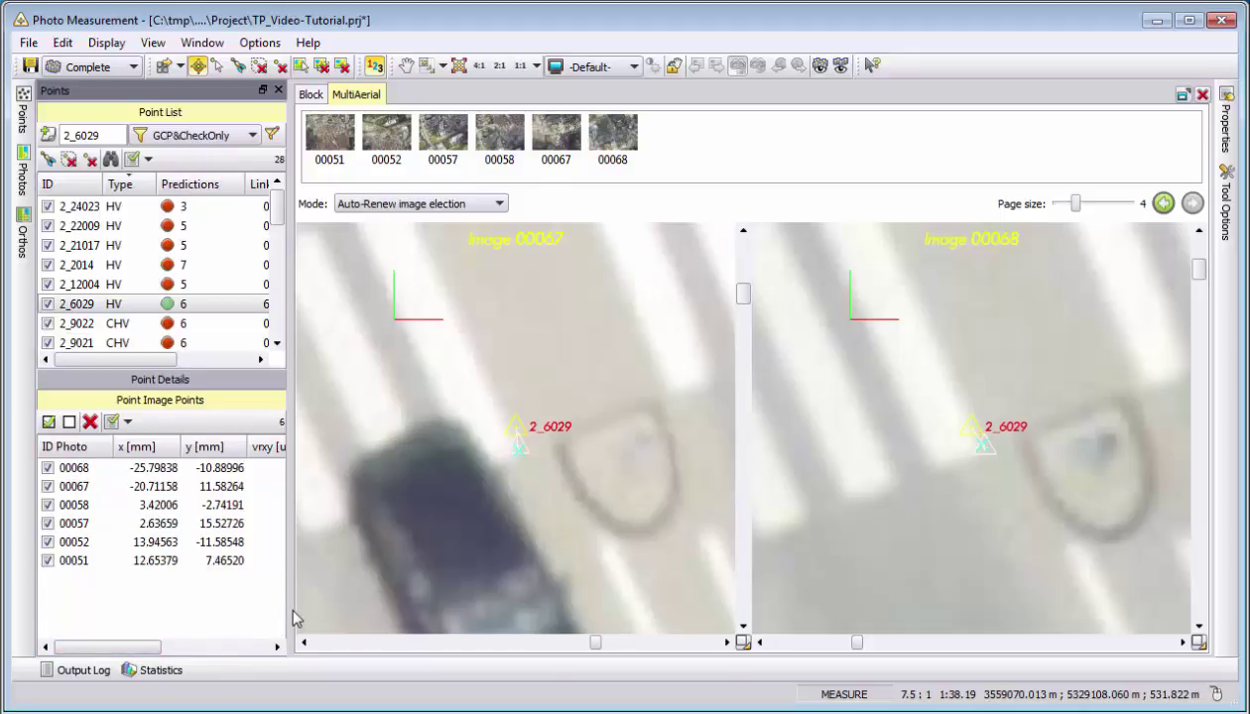
left_click_drag(290, 612, 382, 607)
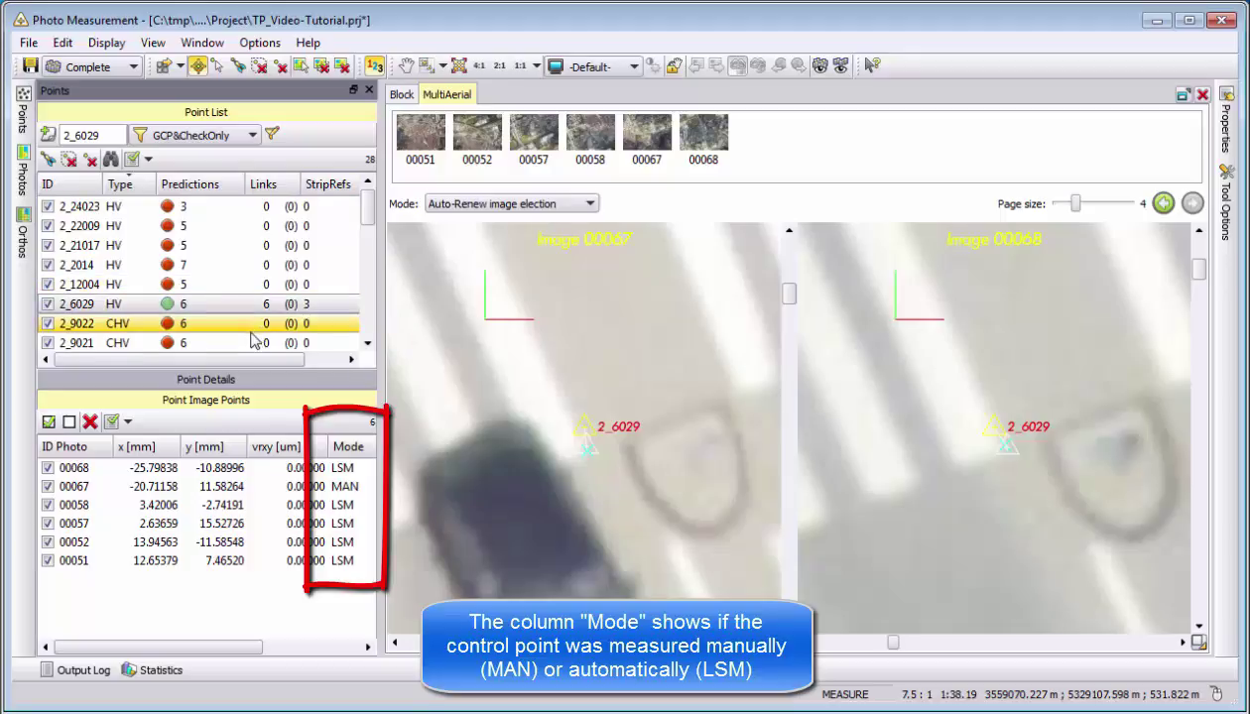
Measure 2_12004 in Images 00057 and 00058 and complement and refine it by least-squares matching
left_click(142, 283)
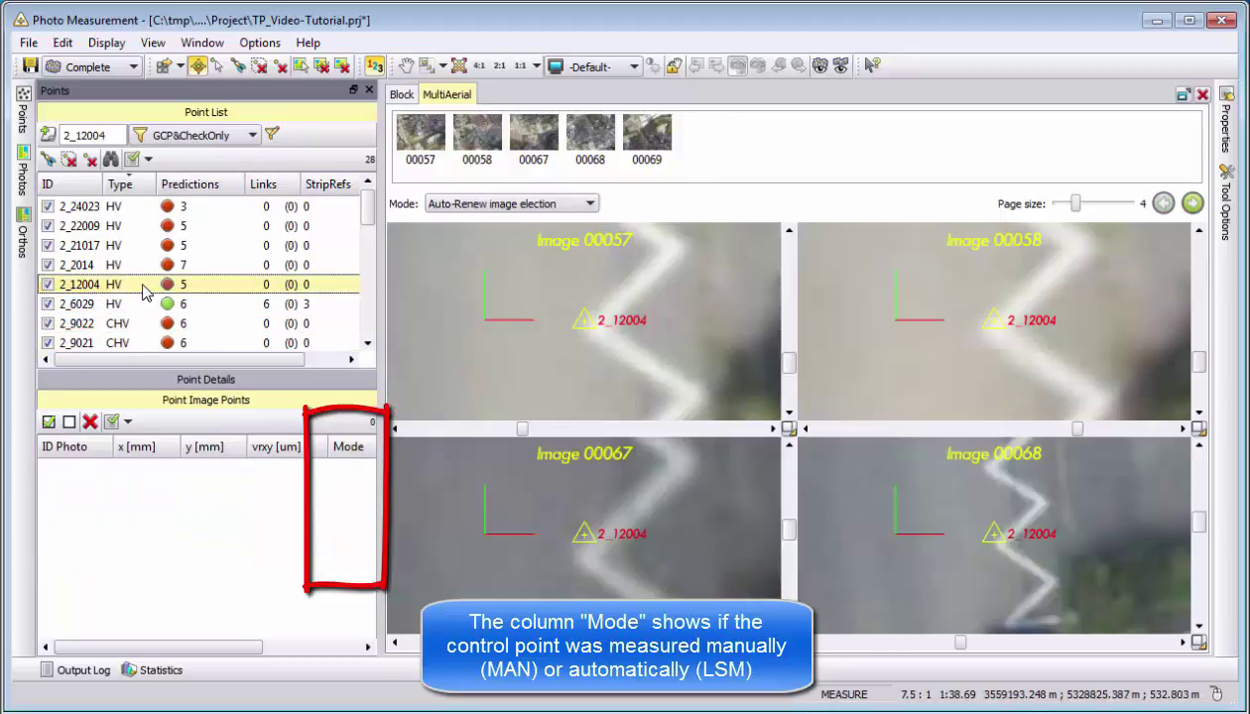
left_click(581, 323)
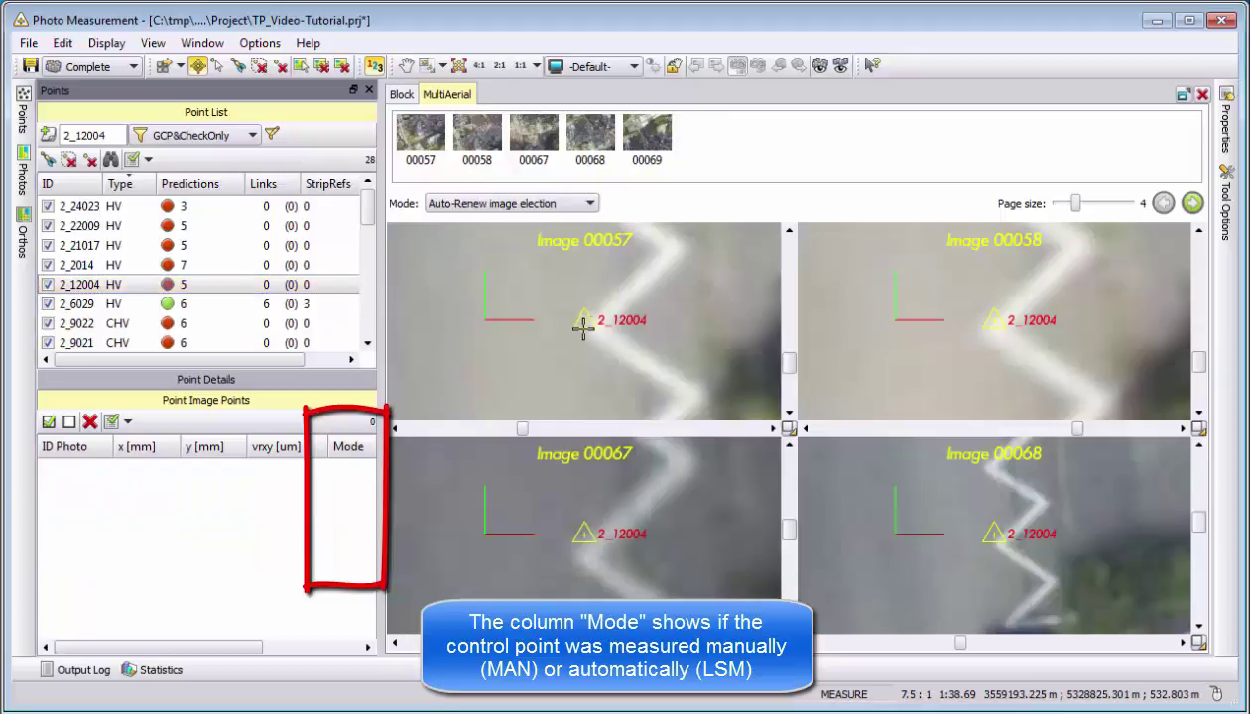
left_click(976, 329)
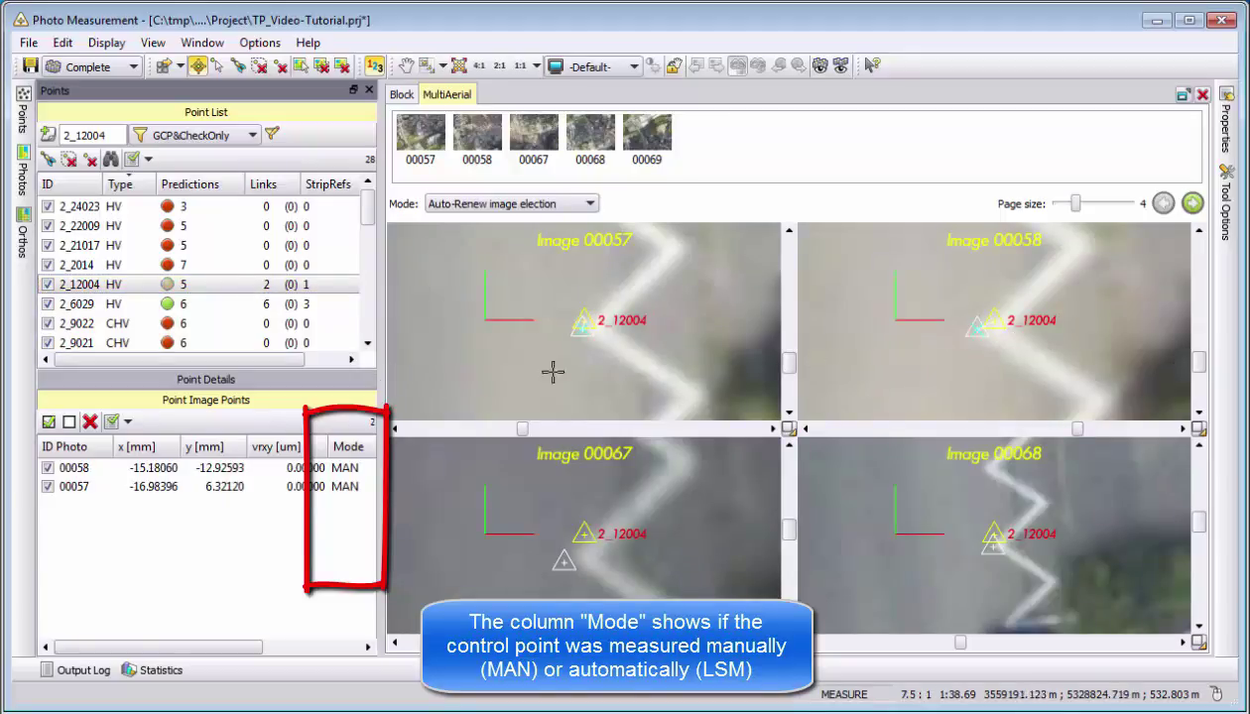
right_click(987, 337)
left_click(1036, 465)
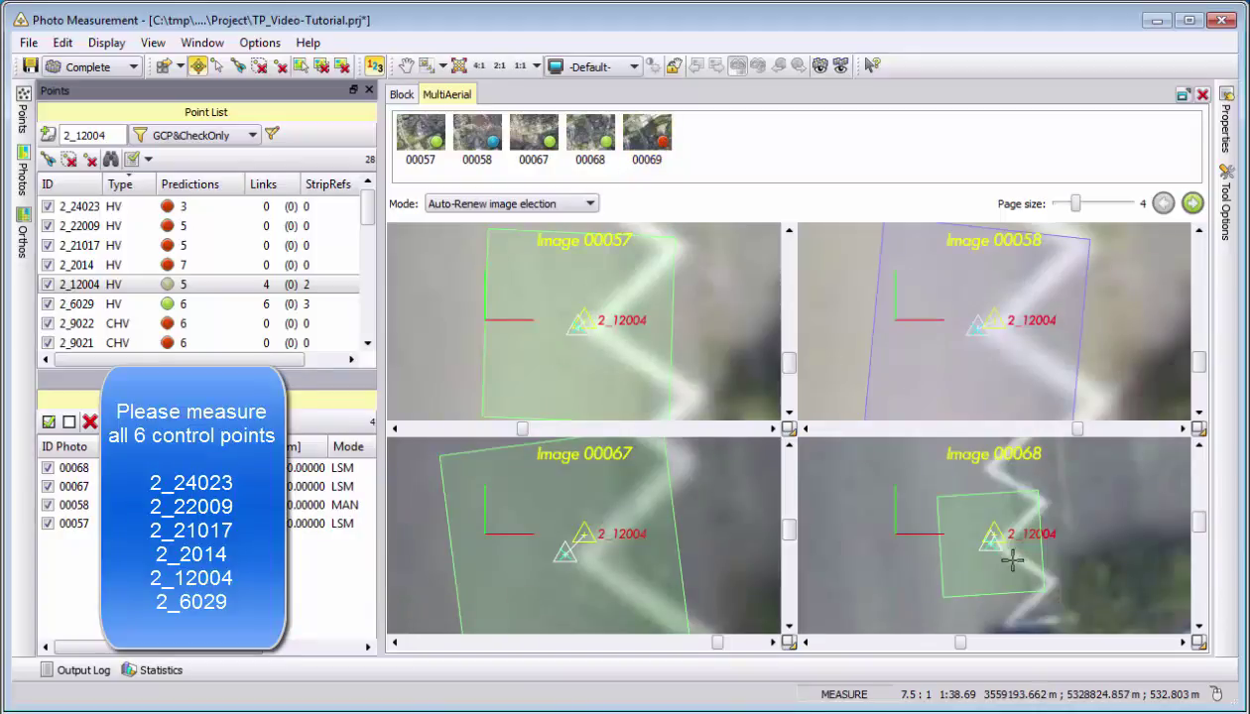
At 4:1 on the next page, measure 2_12004 in Image 00069, then select 2_2014
left_click(480, 65)
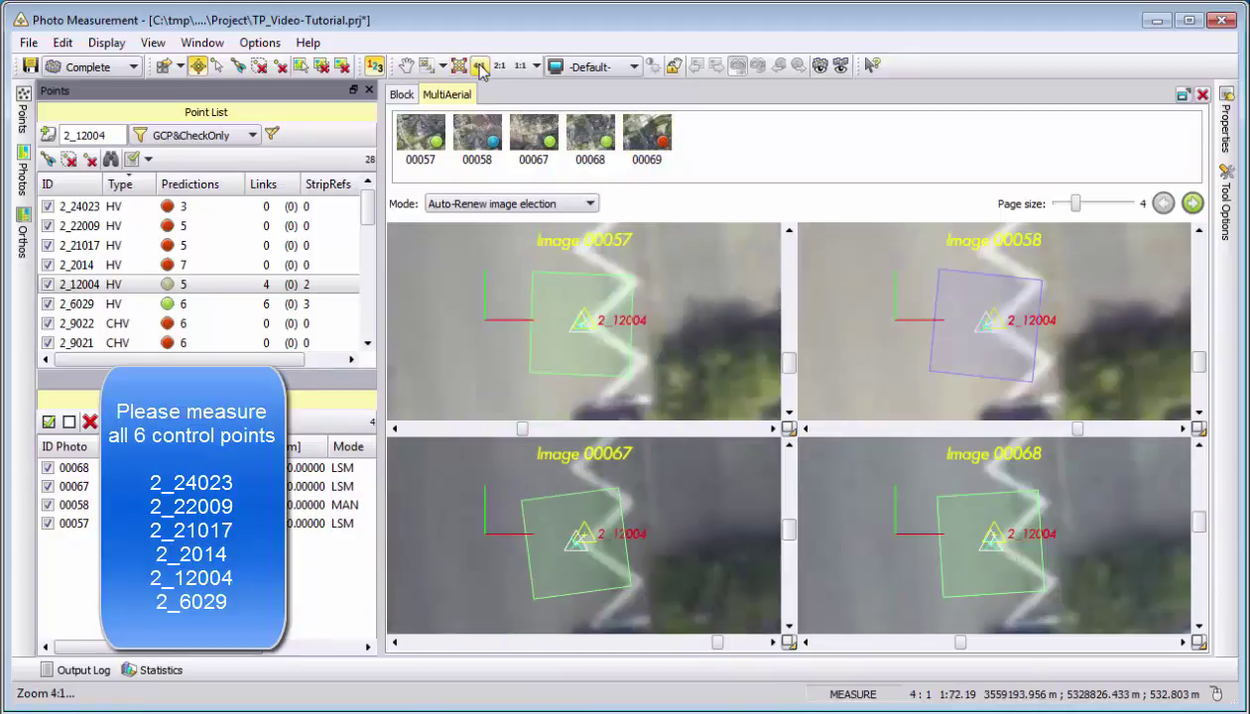
left_click(1193, 202)
scroll(772, 463, "up", 2)
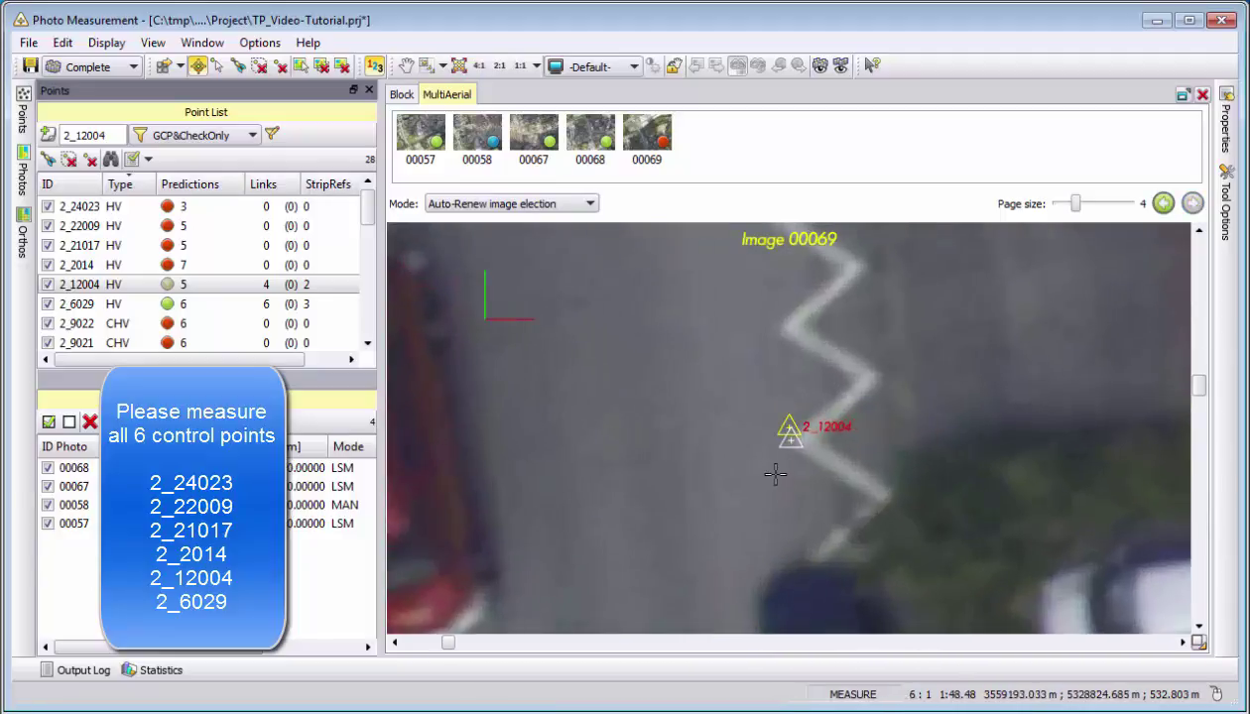
left_click(786, 443)
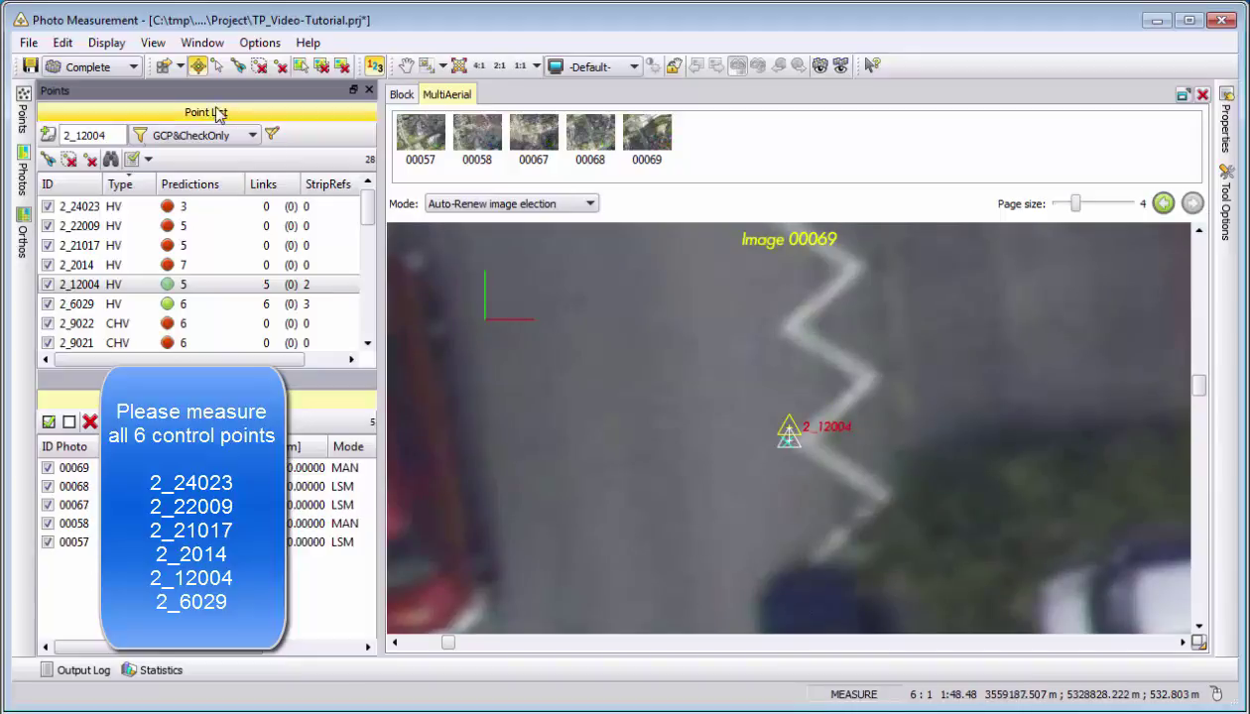
left_click(157, 265)
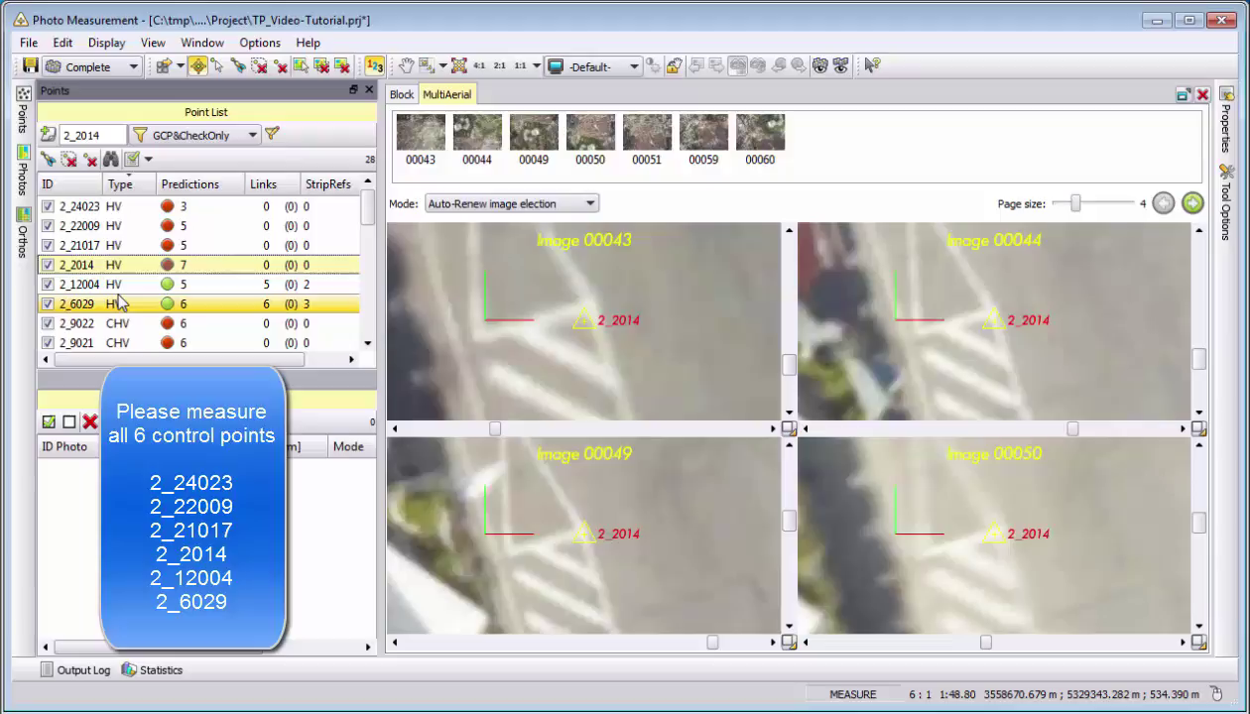
Measure 2_2014 in Images 00043 and 00044 and complement it by least-squares matching to 7 links
scroll(595, 297, "up", 1)
left_click(588, 298)
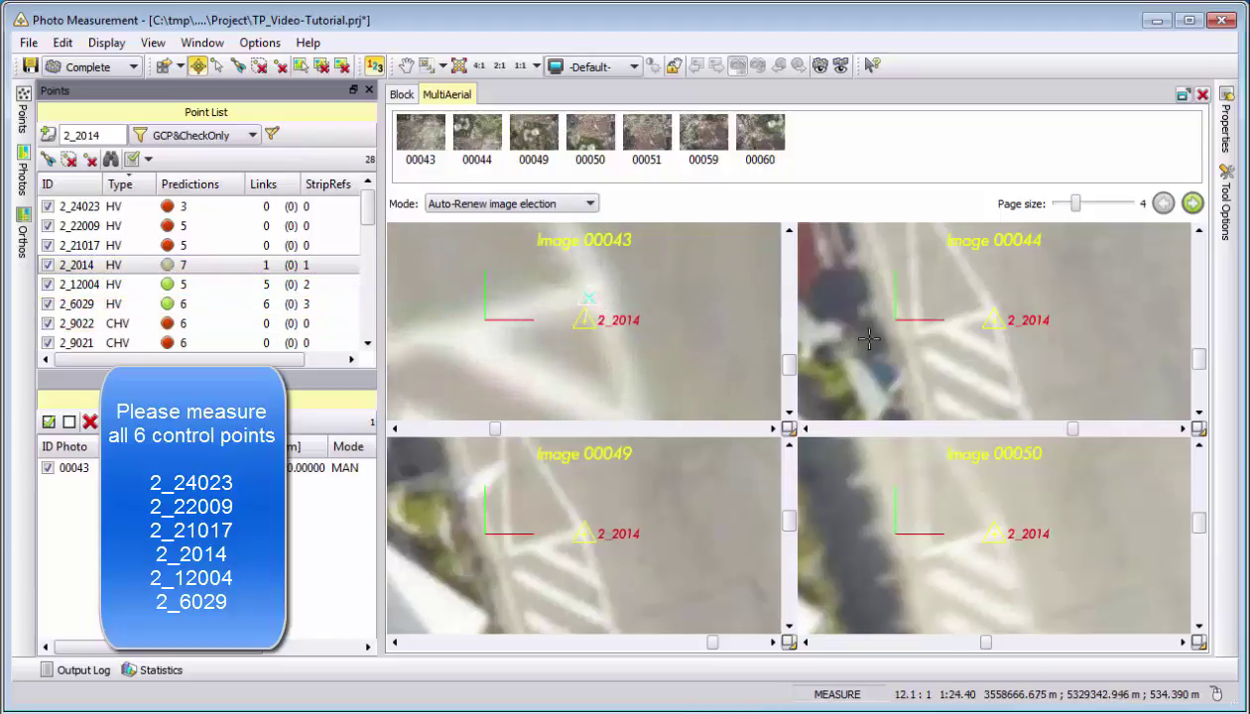
scroll(953, 341, "up", 1)
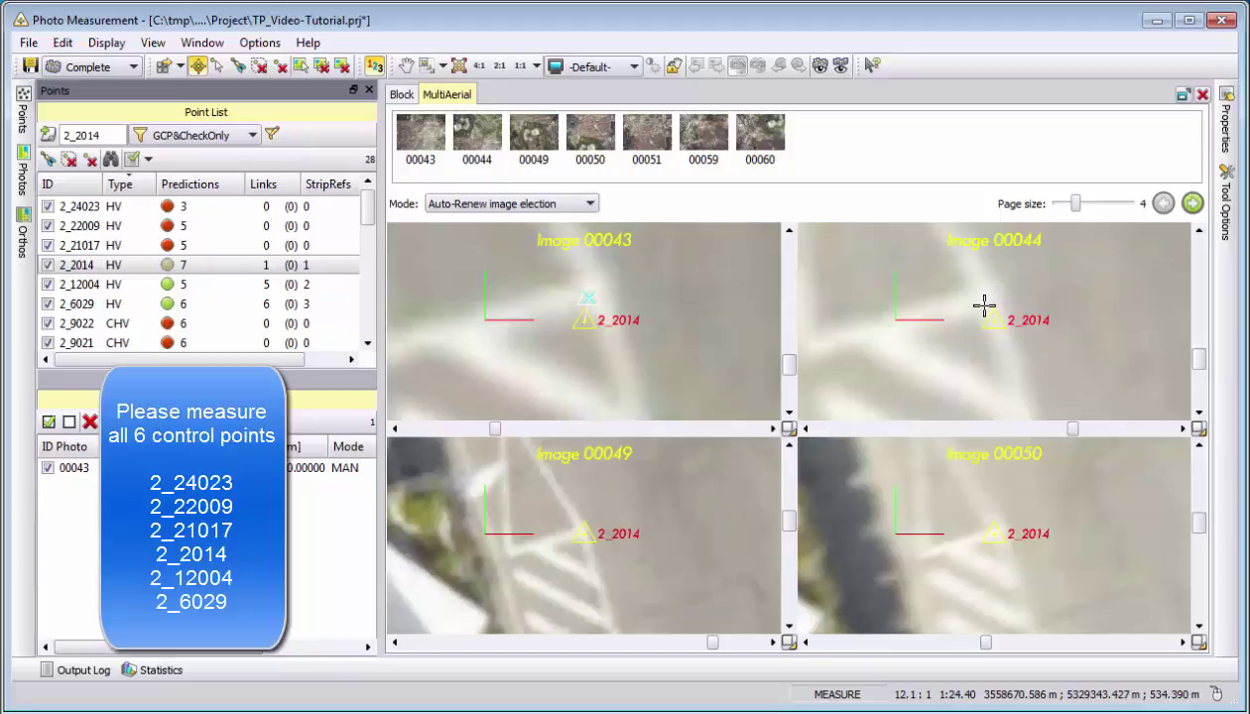
left_click(984, 304)
right_click(980, 310)
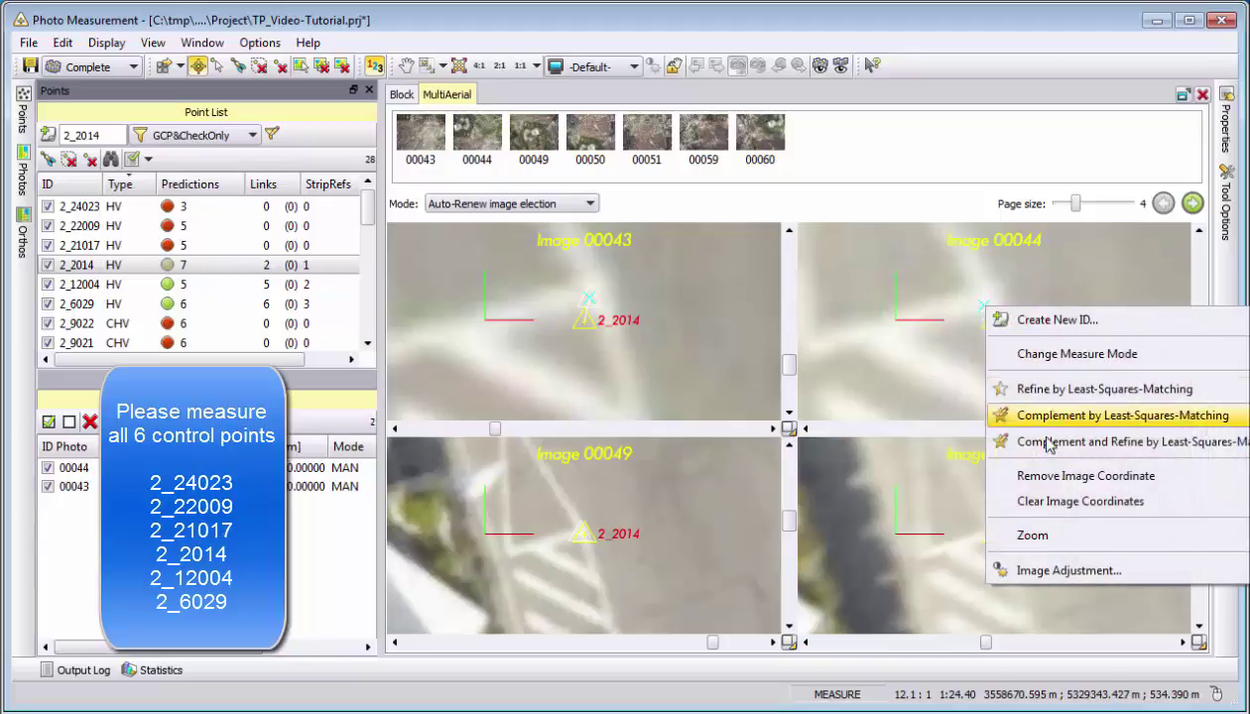
left_click(982, 415)
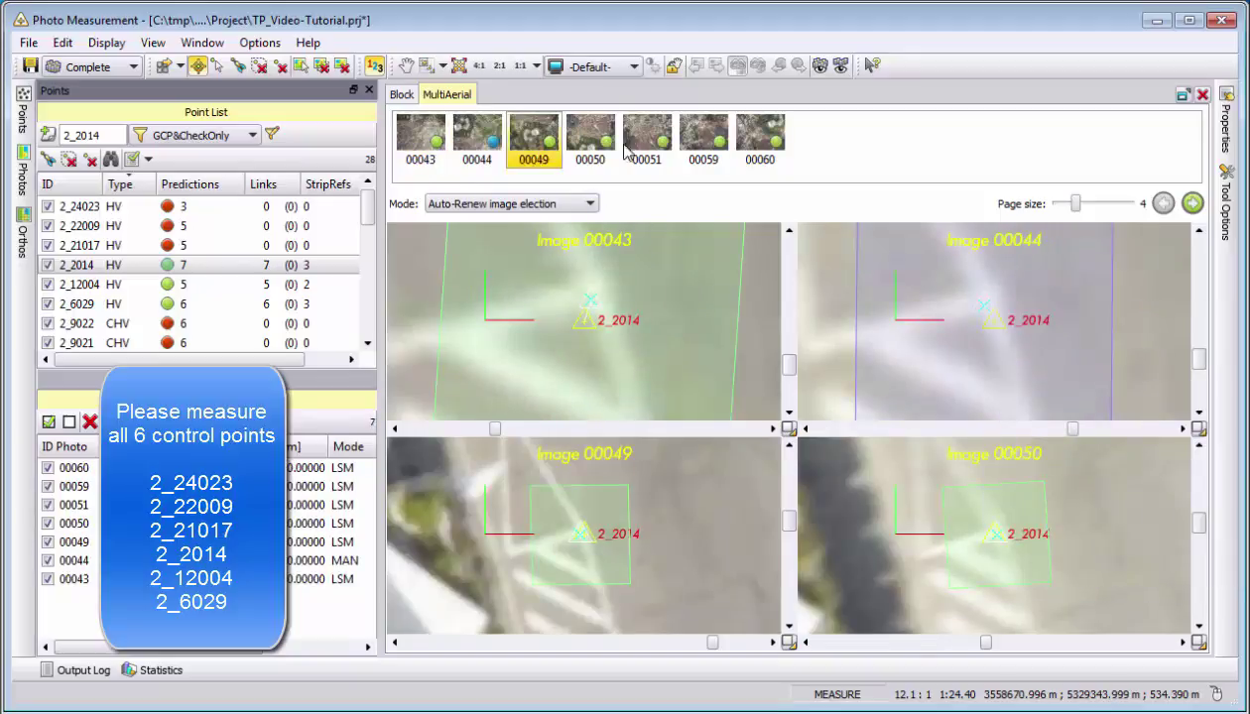
left_click(1192, 205)
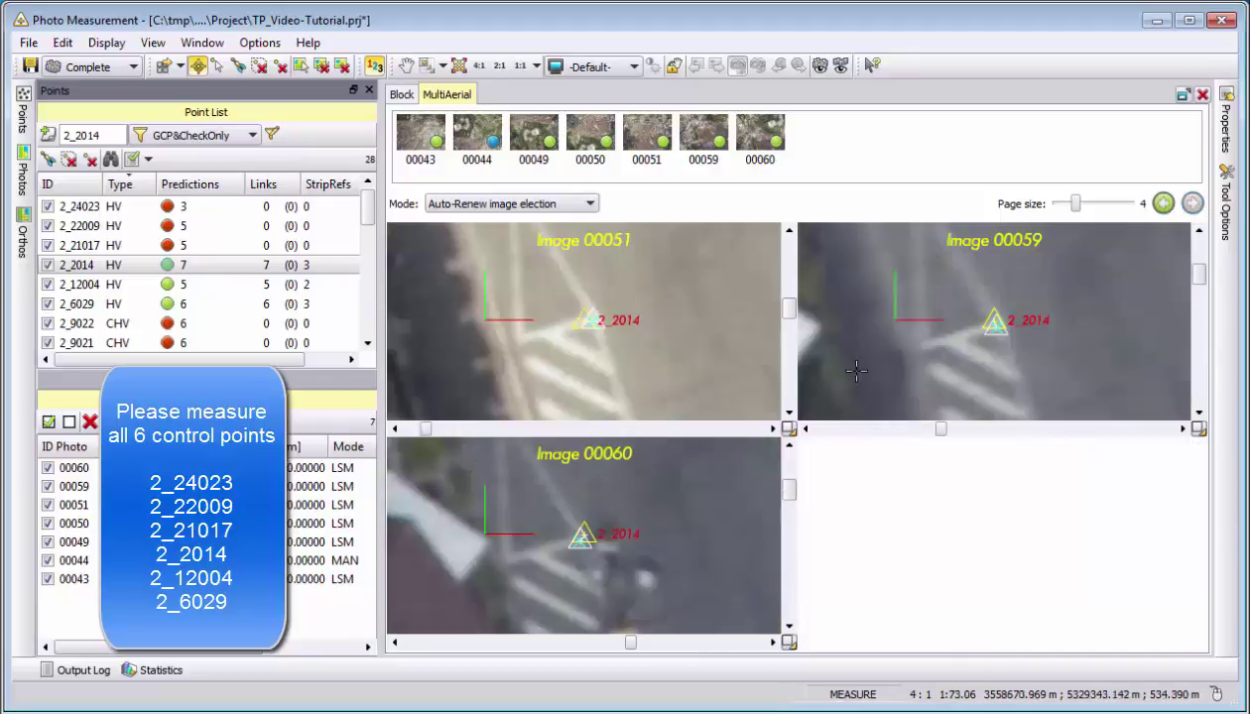
scroll(634, 369, "up", 2)
scroll(634, 361, "up", 1)
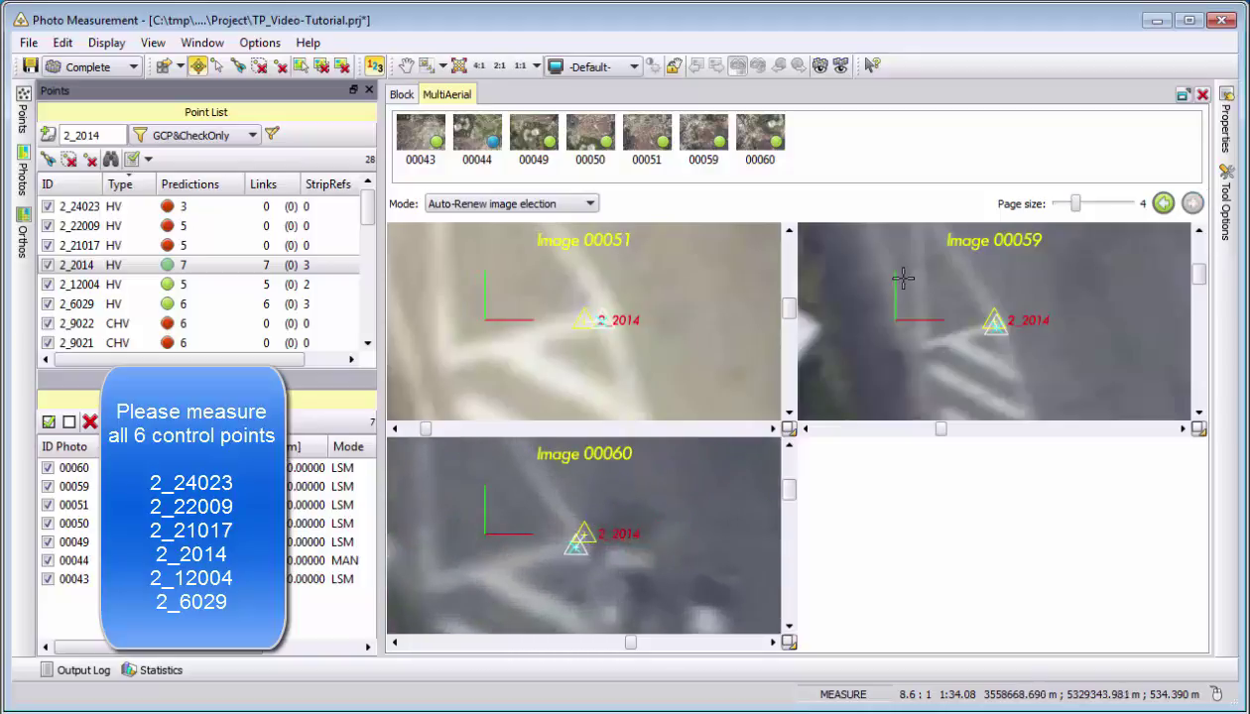
Measure 2_21017 in Images 00044 and 00045, complement and refine by least-squares matching, and check 00049
left_click(214, 245)
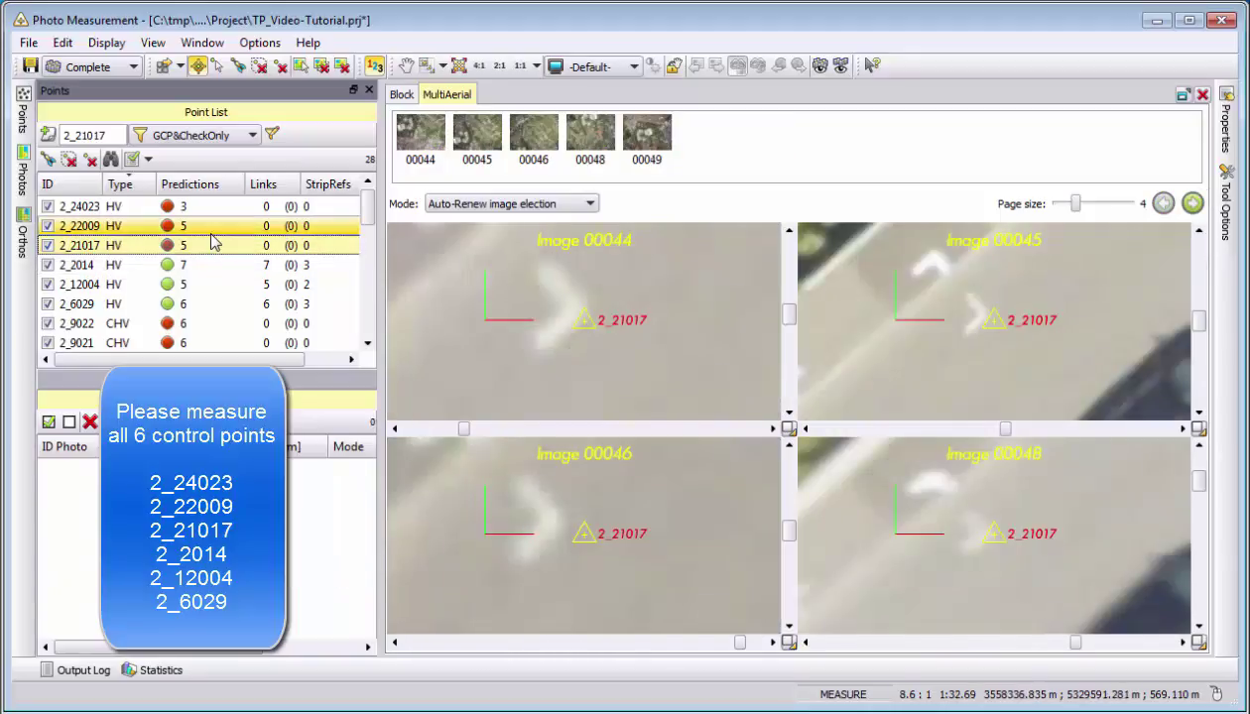
left_click(582, 296)
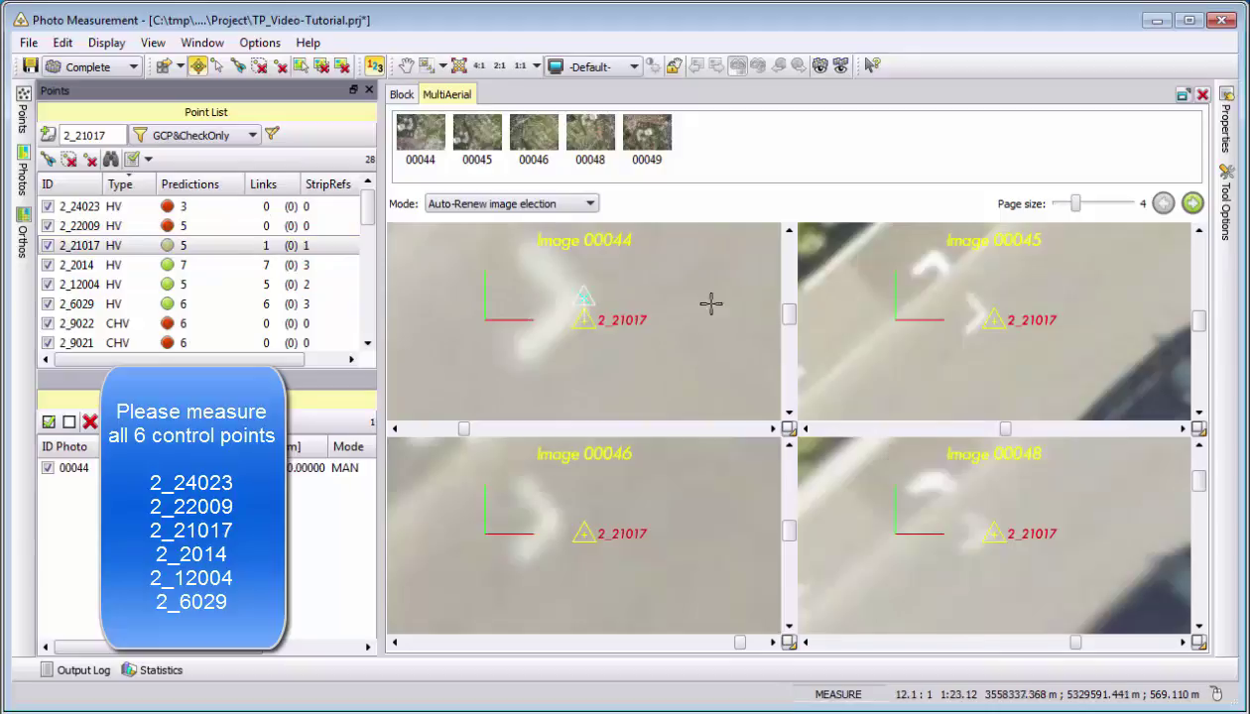
left_click(983, 312)
right_click(983, 312)
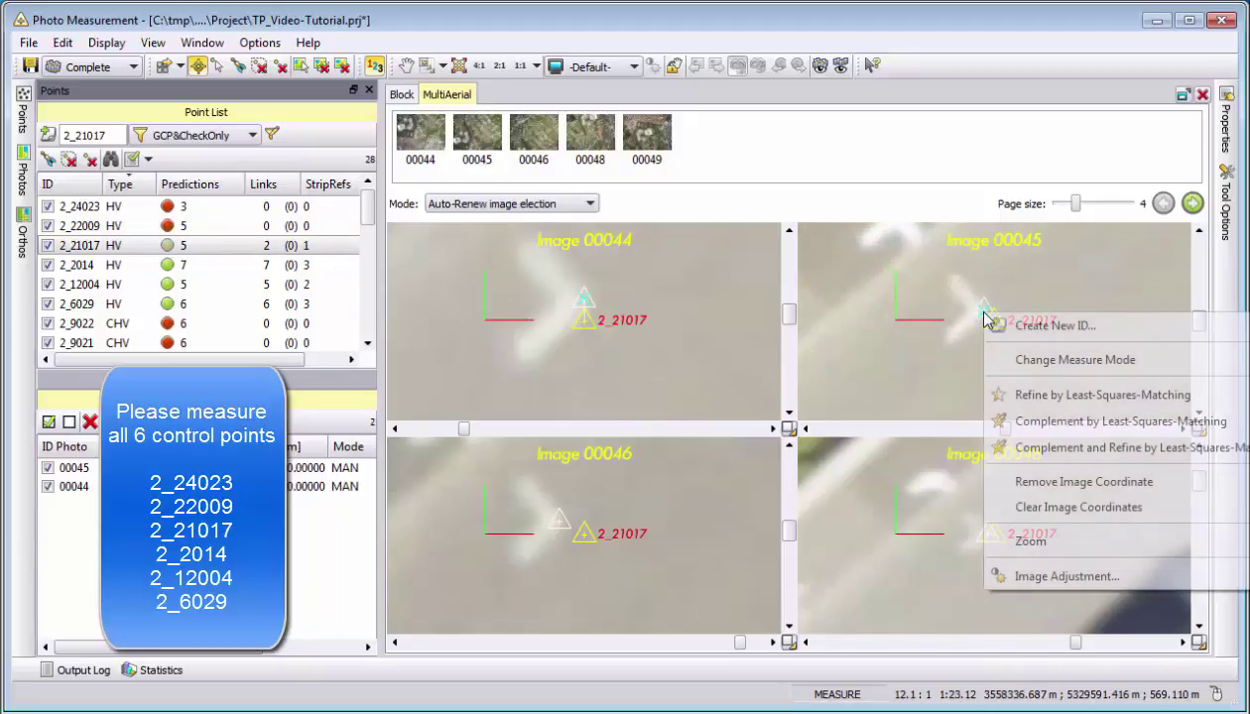
left_click(1053, 444)
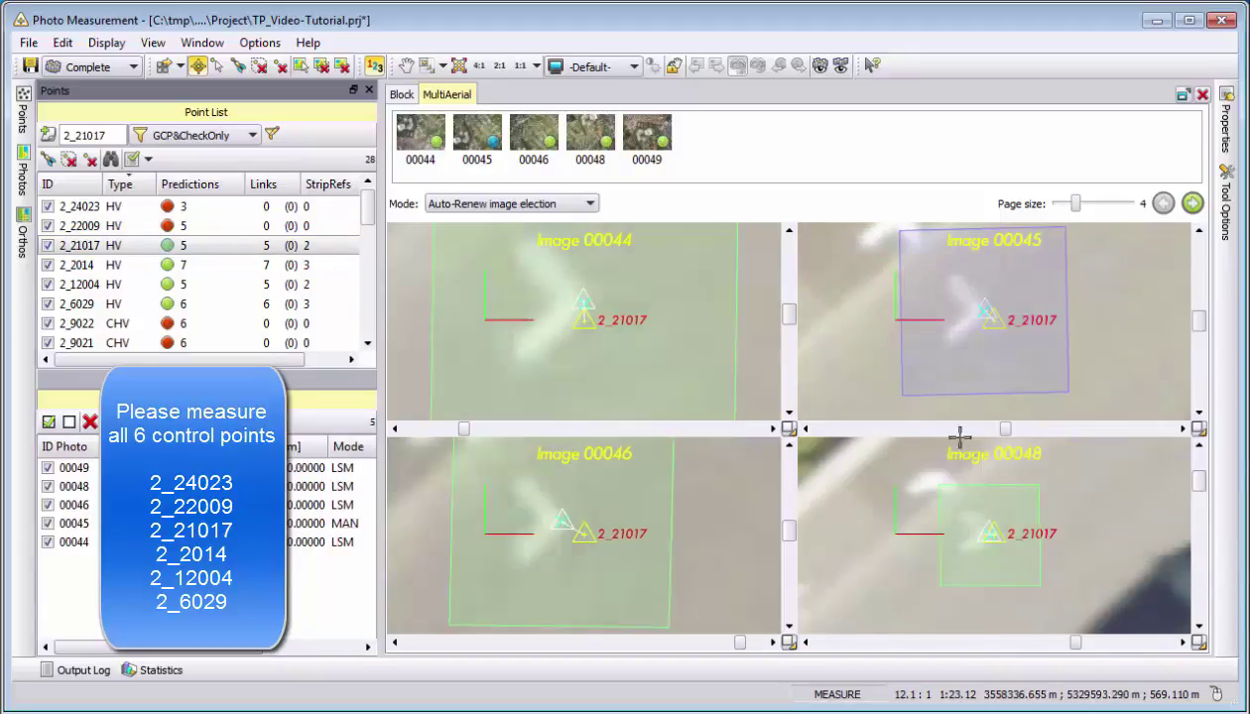
left_click(1194, 204)
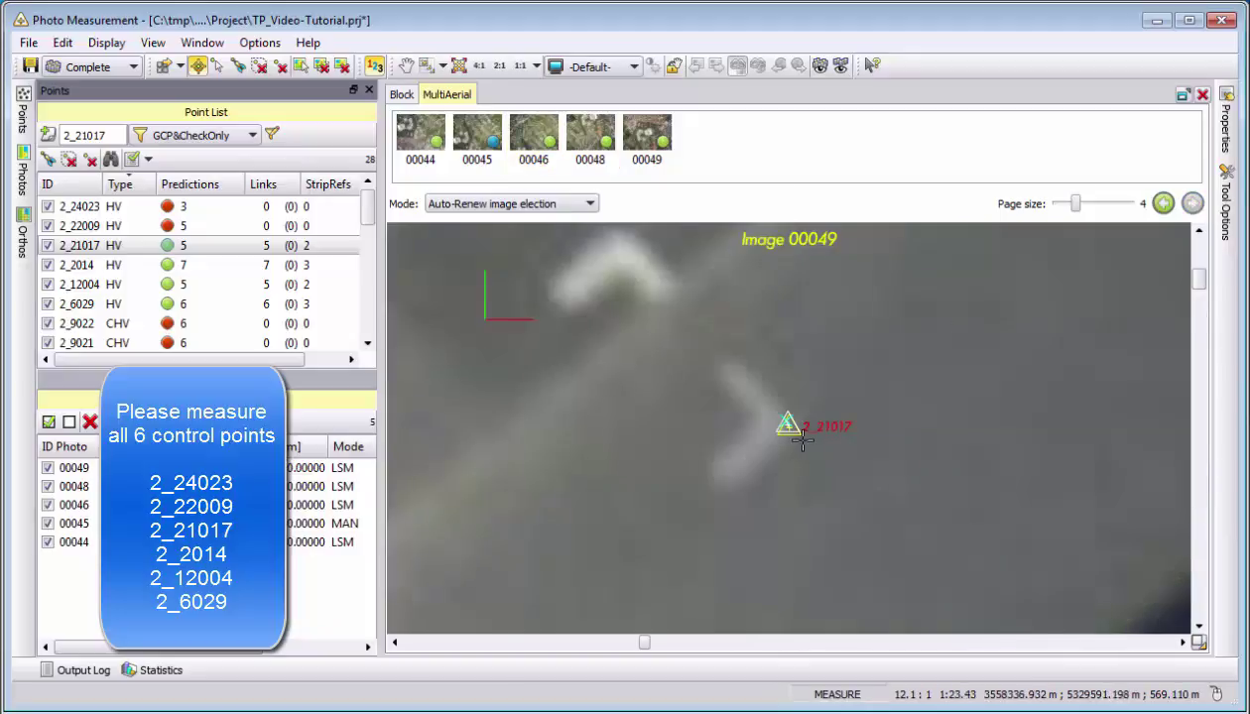
Measure 2_22009 in Images 00040 and 00042 and complement and refine it by least-squares matching
left_click(220, 226)
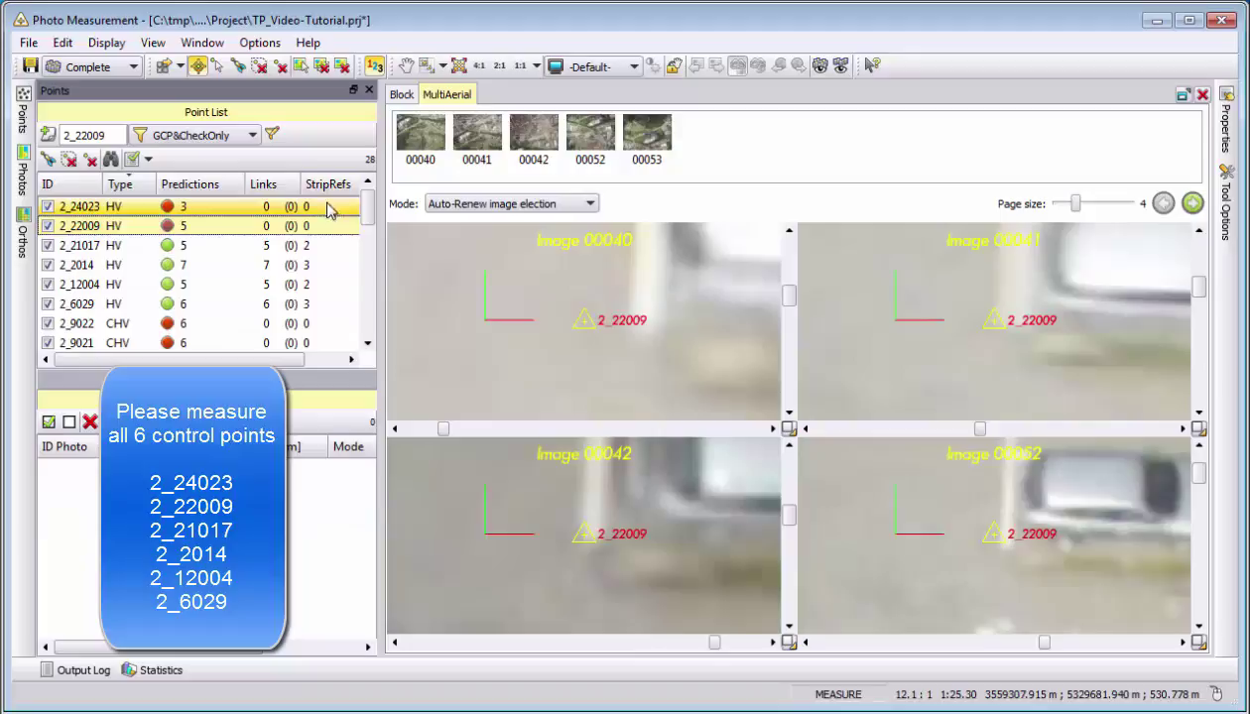
scroll(645, 374, "down", 3)
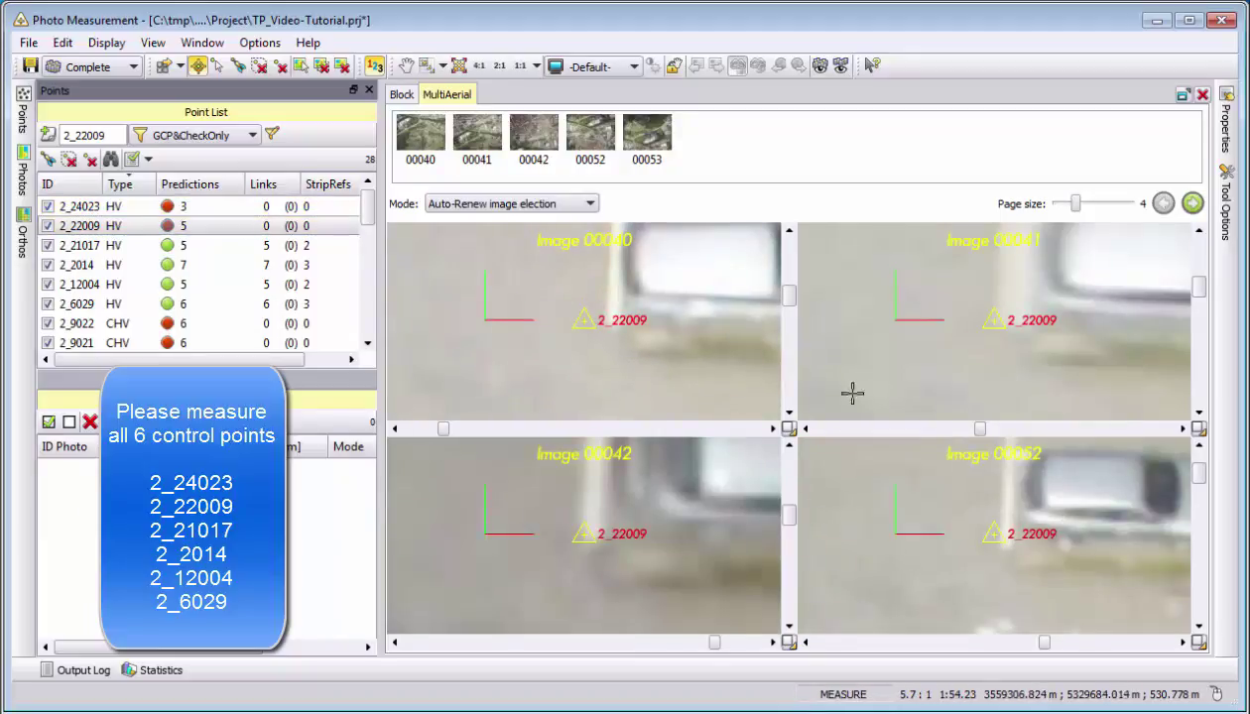
scroll(622, 385, "up", 2)
left_click(626, 325)
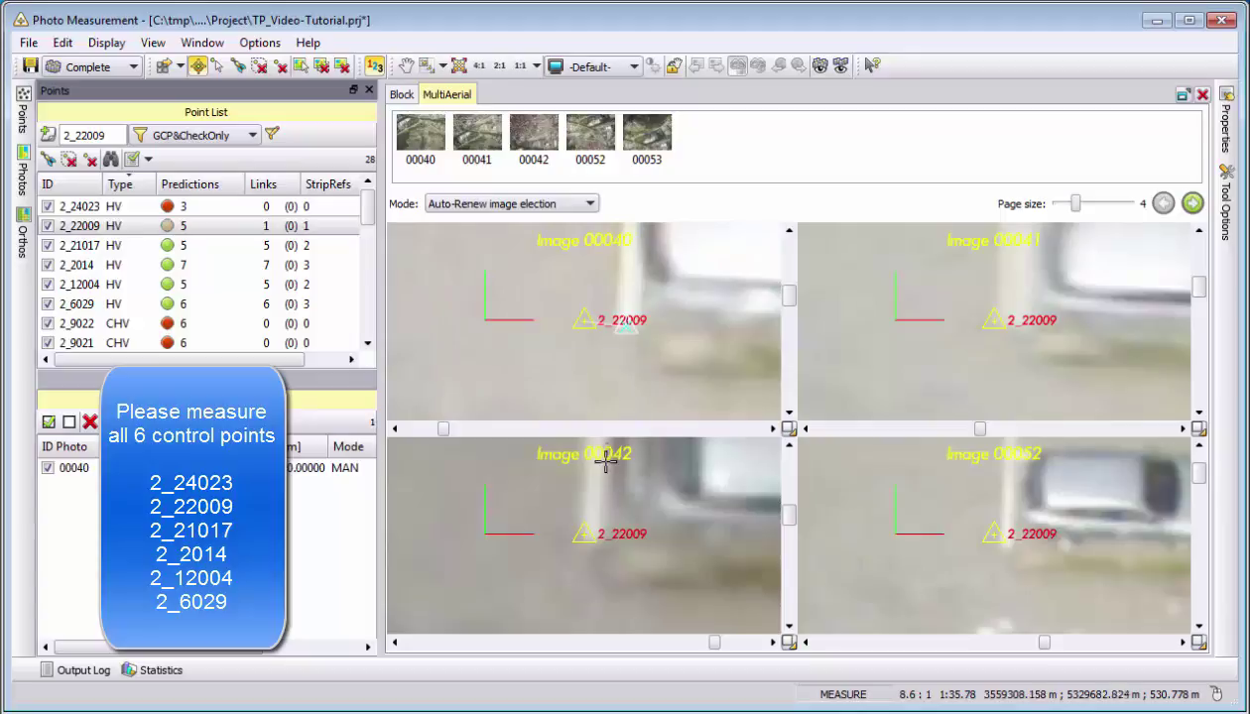
left_click(598, 544)
right_click(597, 545)
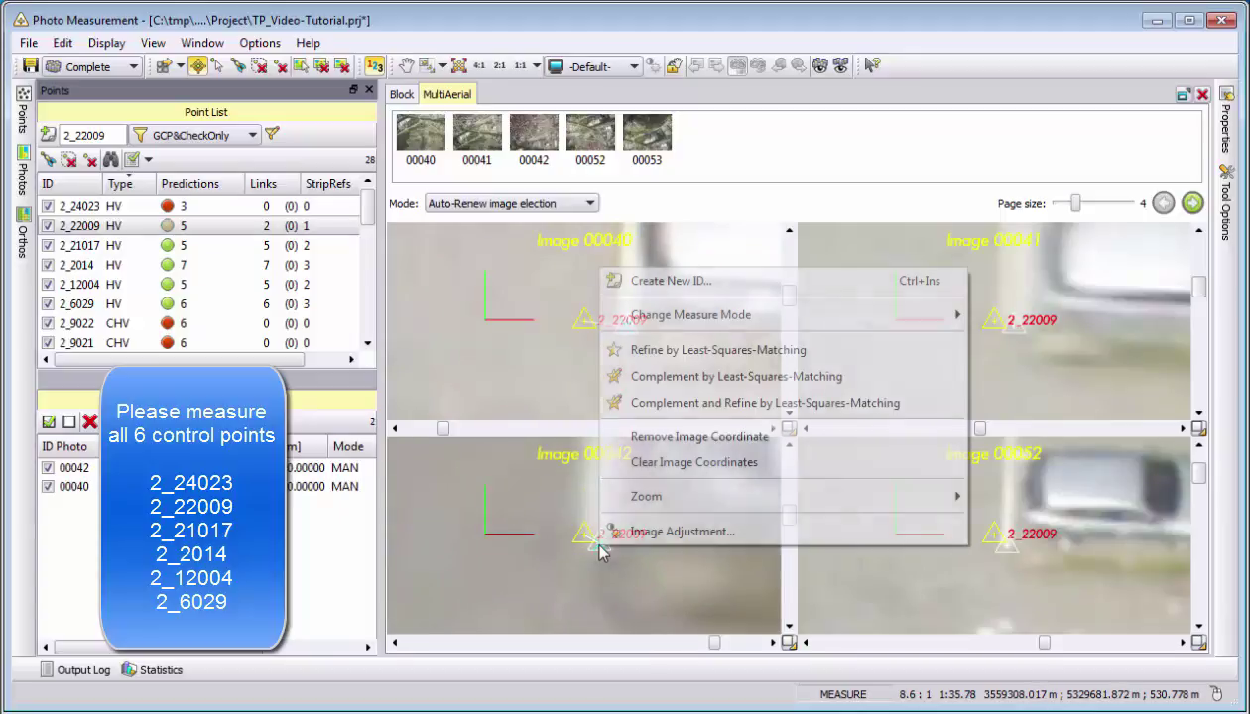
left_click(669, 397)
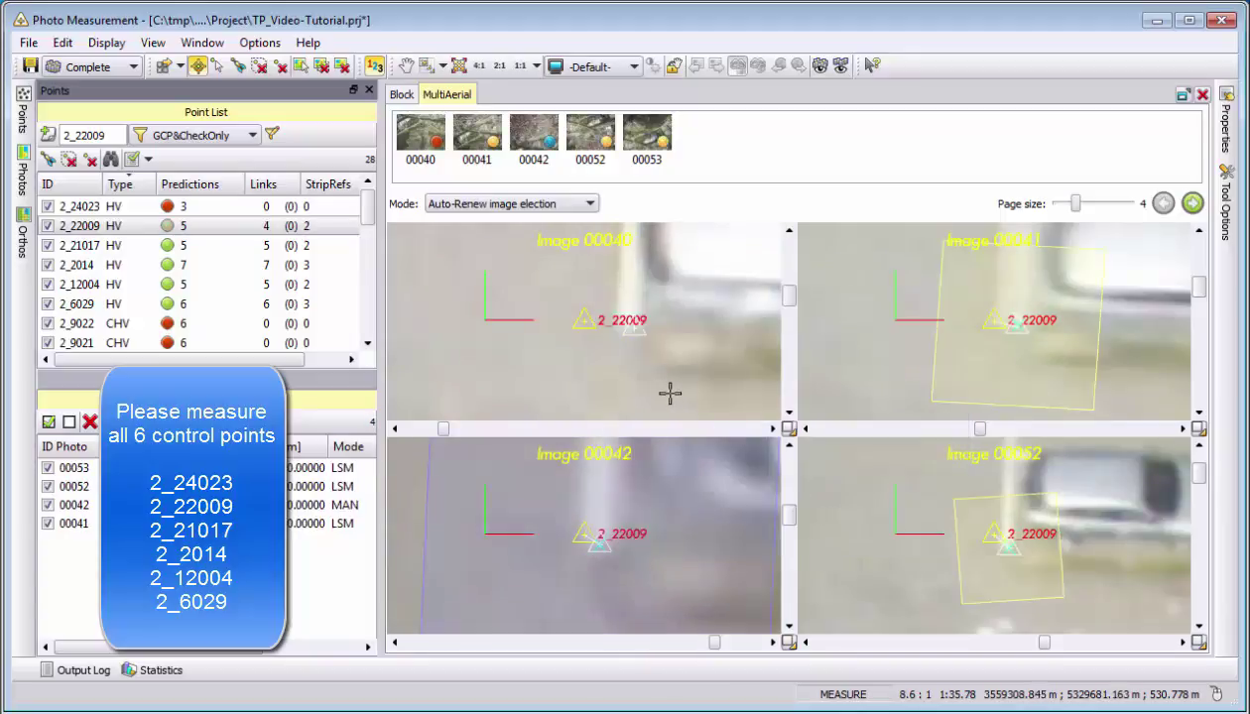
Manually correct the 2_22009 measurements in Images 00040 and 00052
left_click(625, 330)
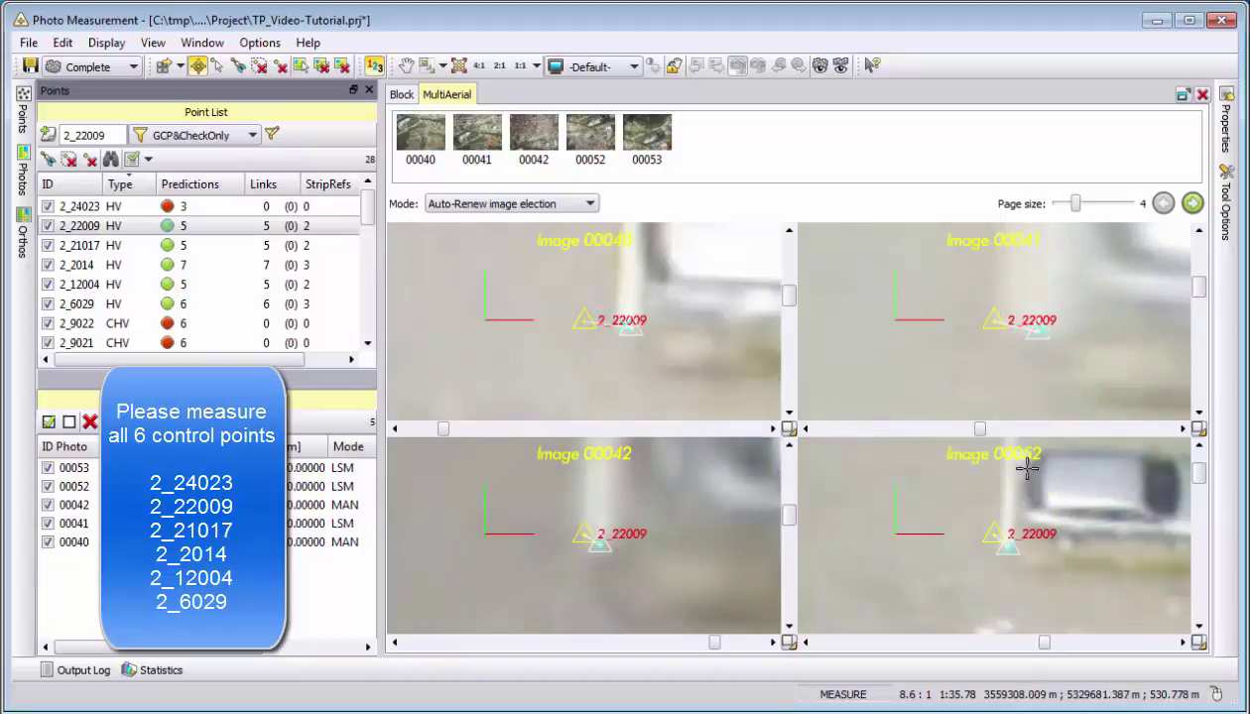
left_click(1027, 564)
left_click(1024, 566)
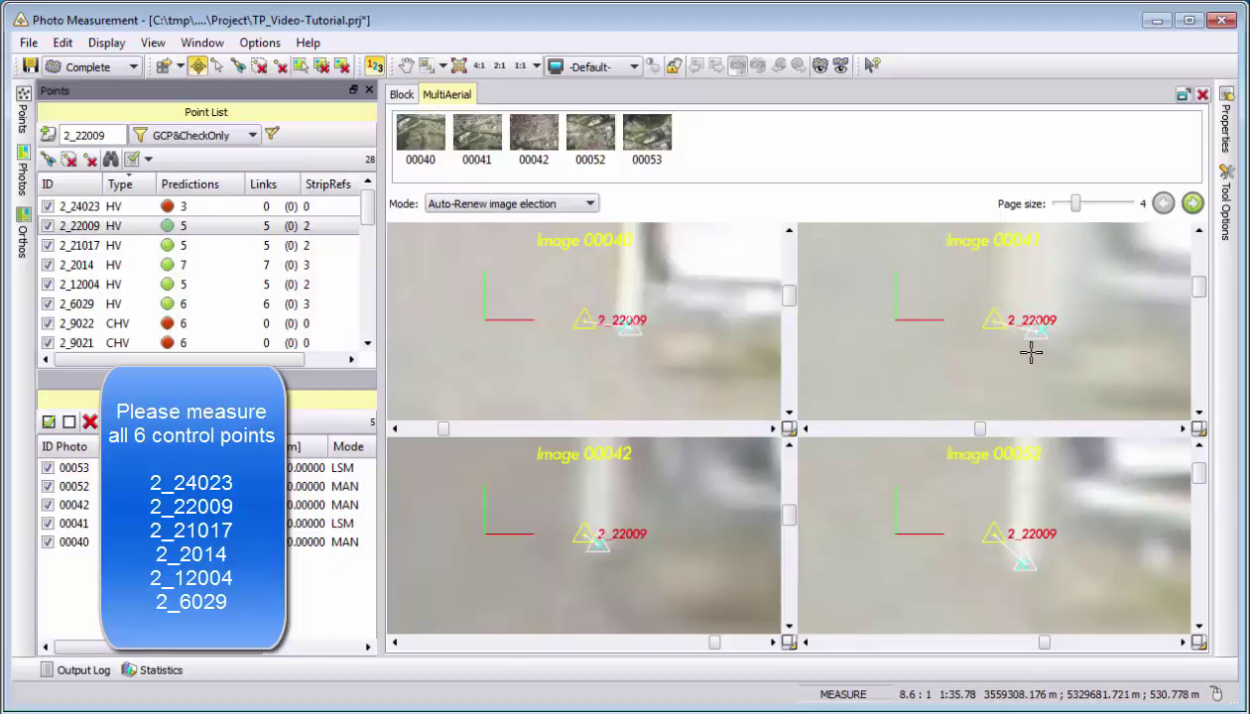
Remove 2_22009's measurement in Image 00041, then clear all its image coordinates
right_click(1025, 339)
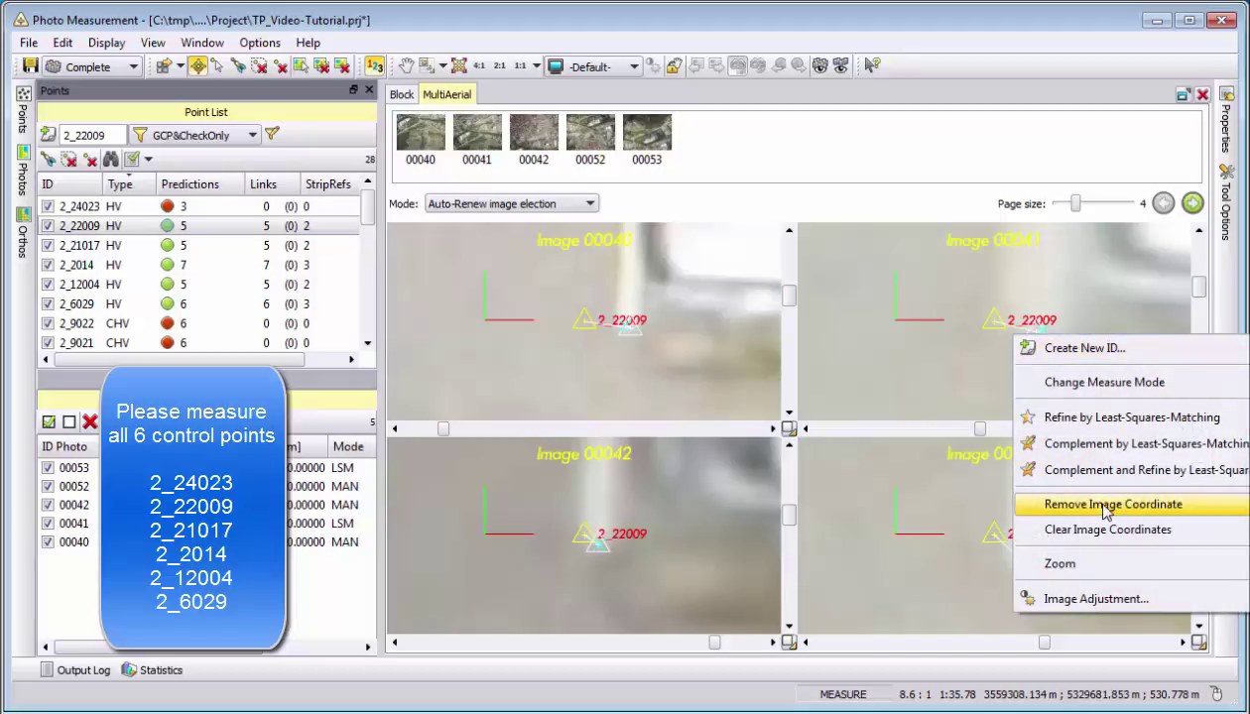
left_click(1196, 512)
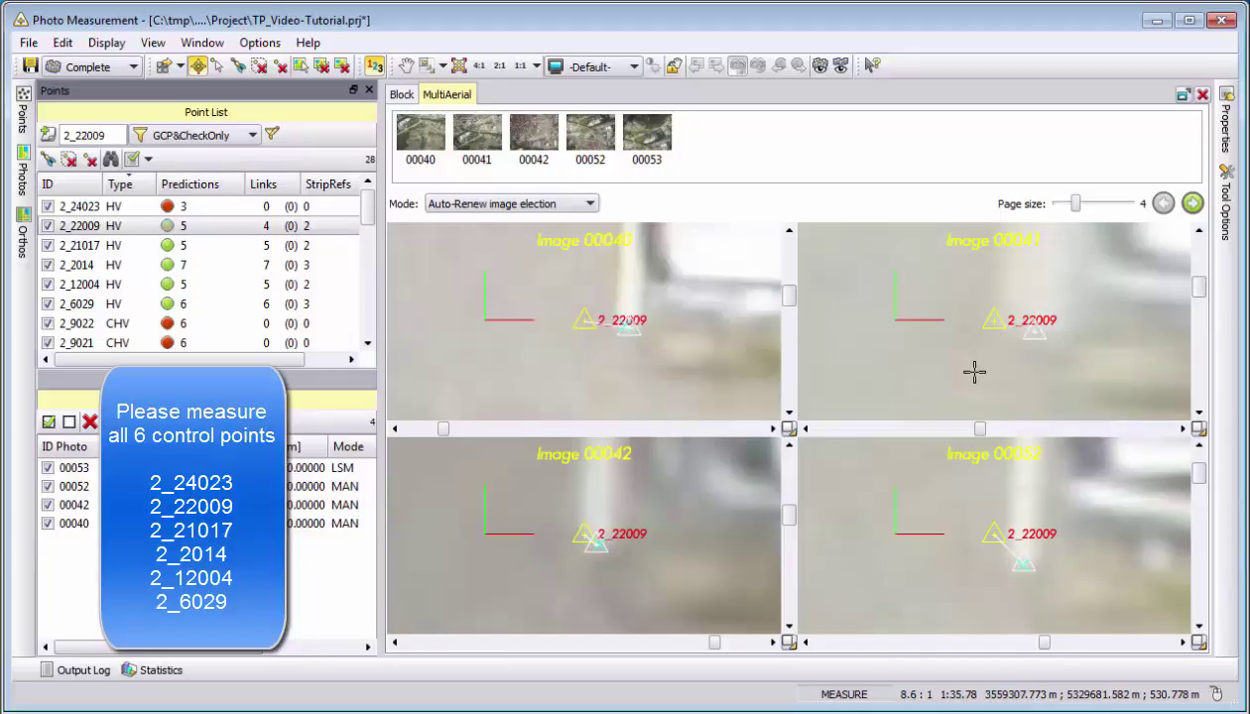
right_click(993, 348)
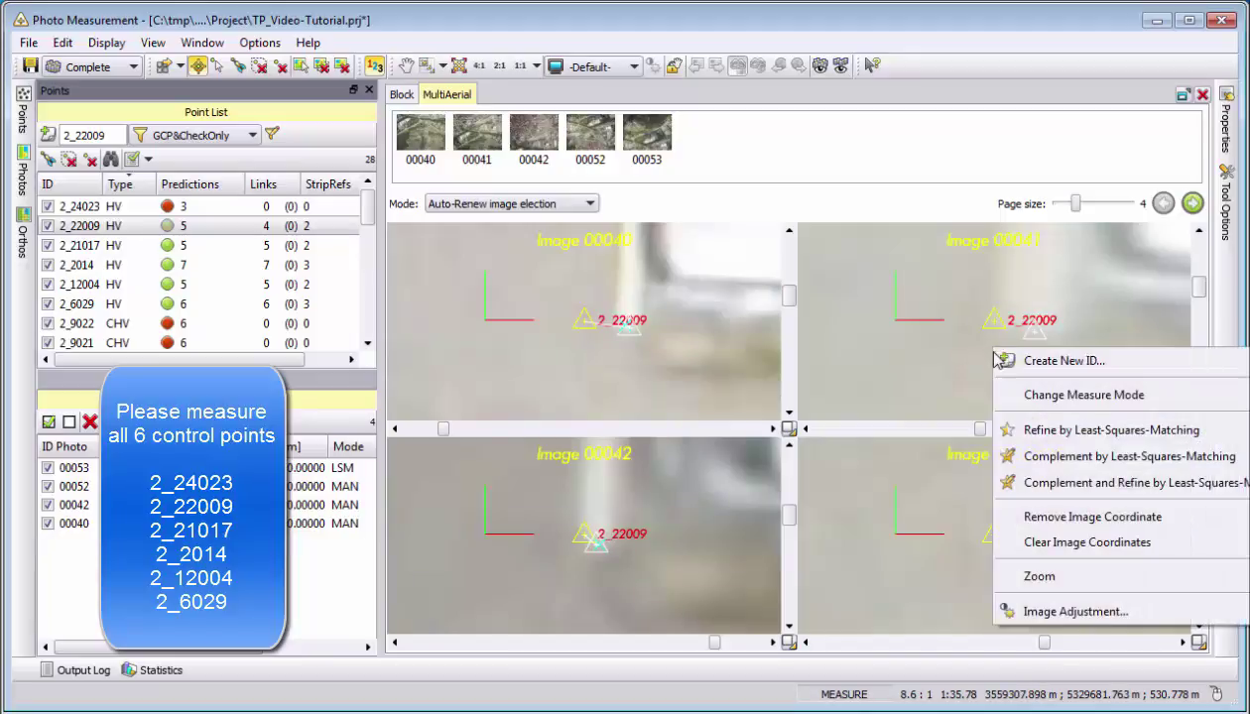
left_click(1067, 548)
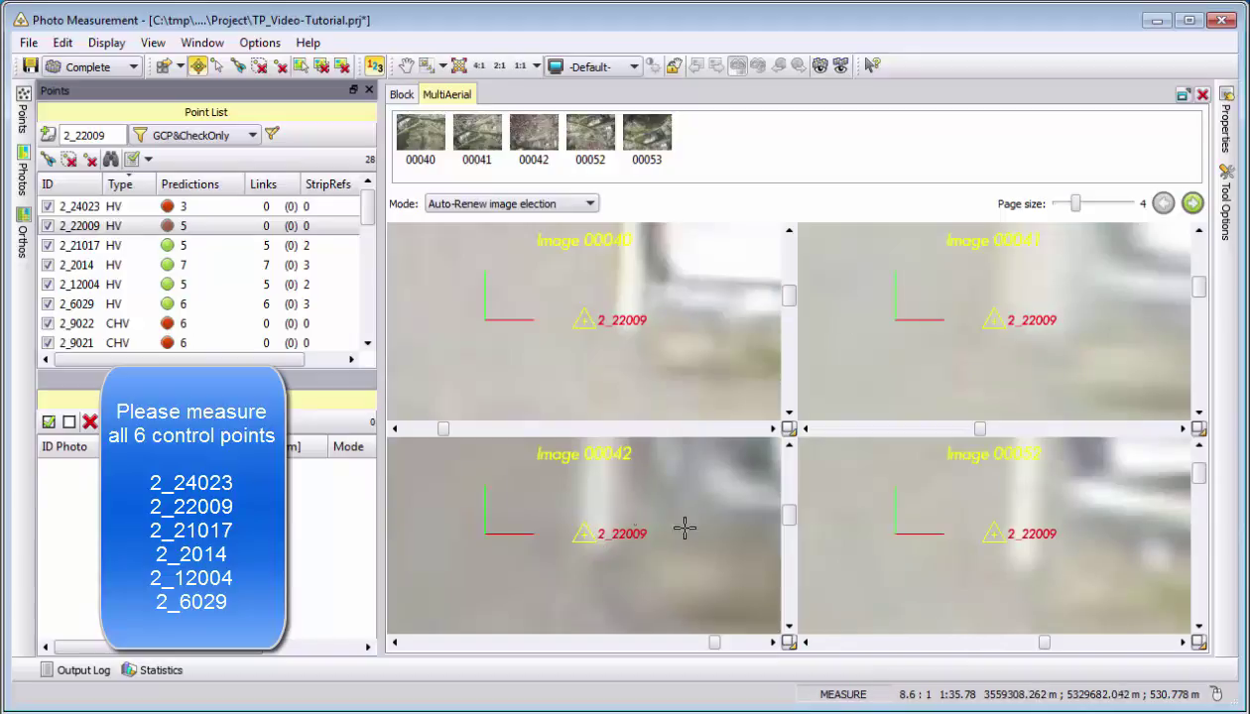
Manually measure 2_22009 in Images 00040, 00042, 00052 and 00053 at 4:1, then select 2_24023
left_click(625, 326)
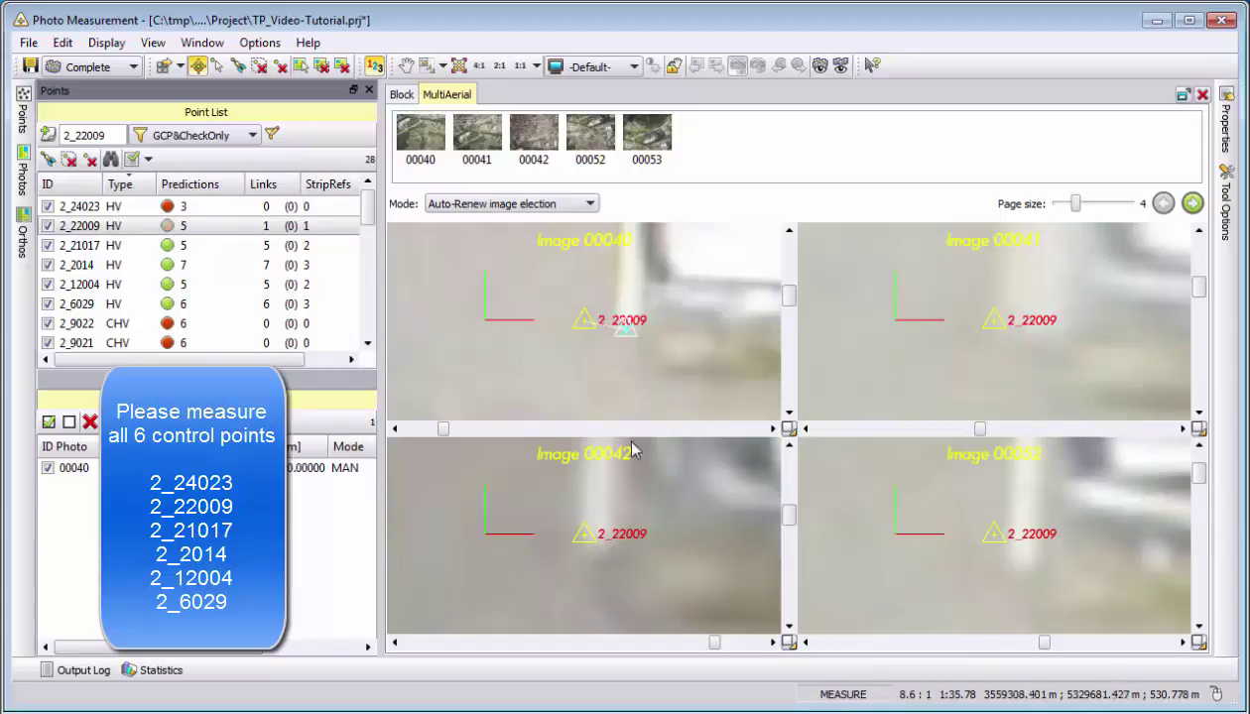
left_click(594, 544)
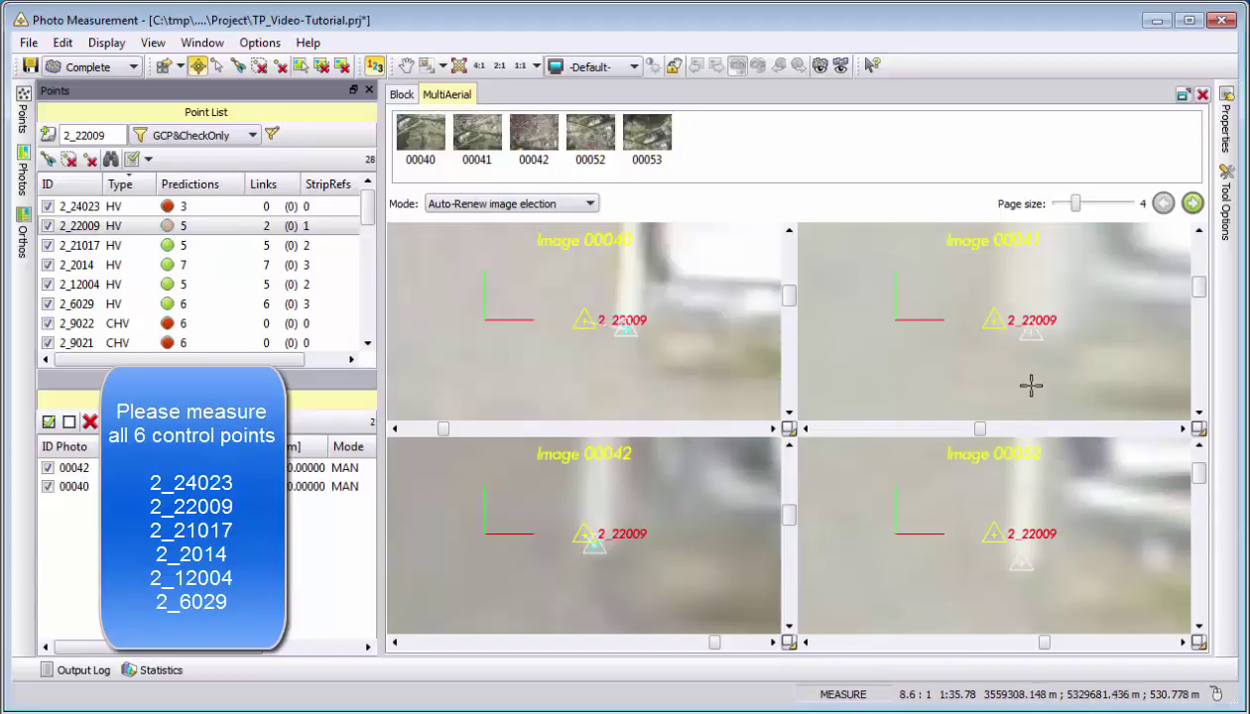
left_click(1022, 565)
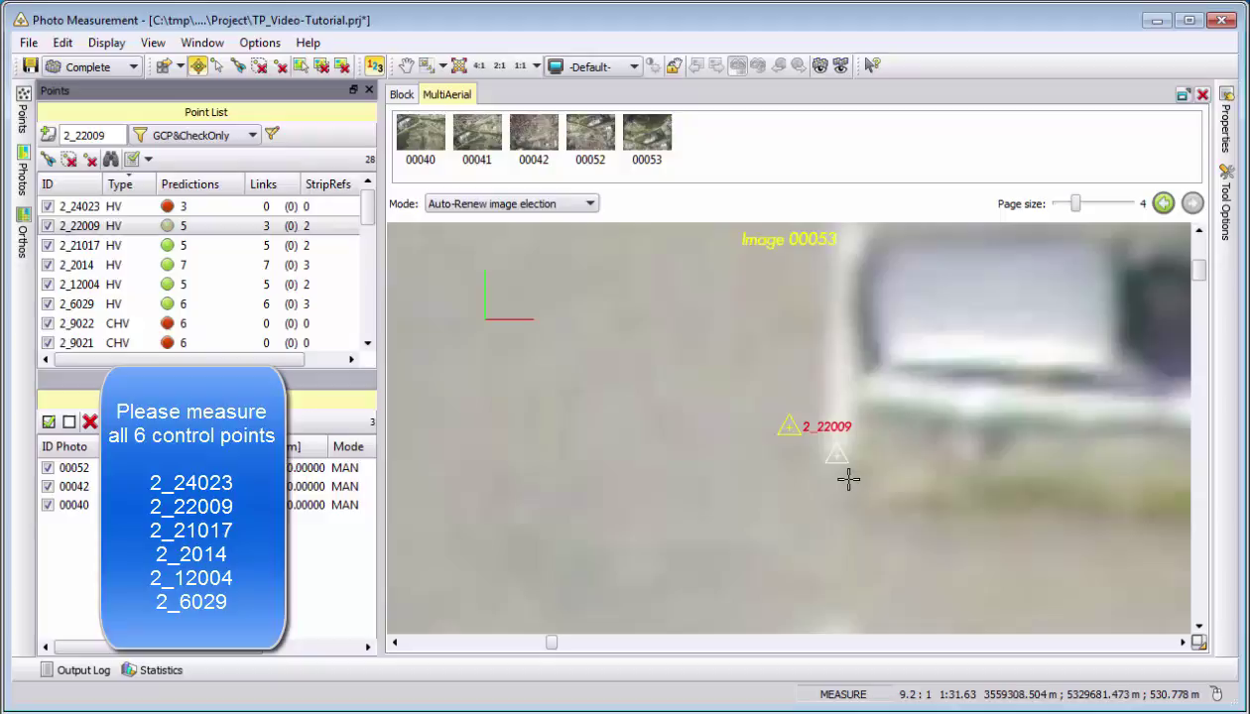
left_click(481, 66)
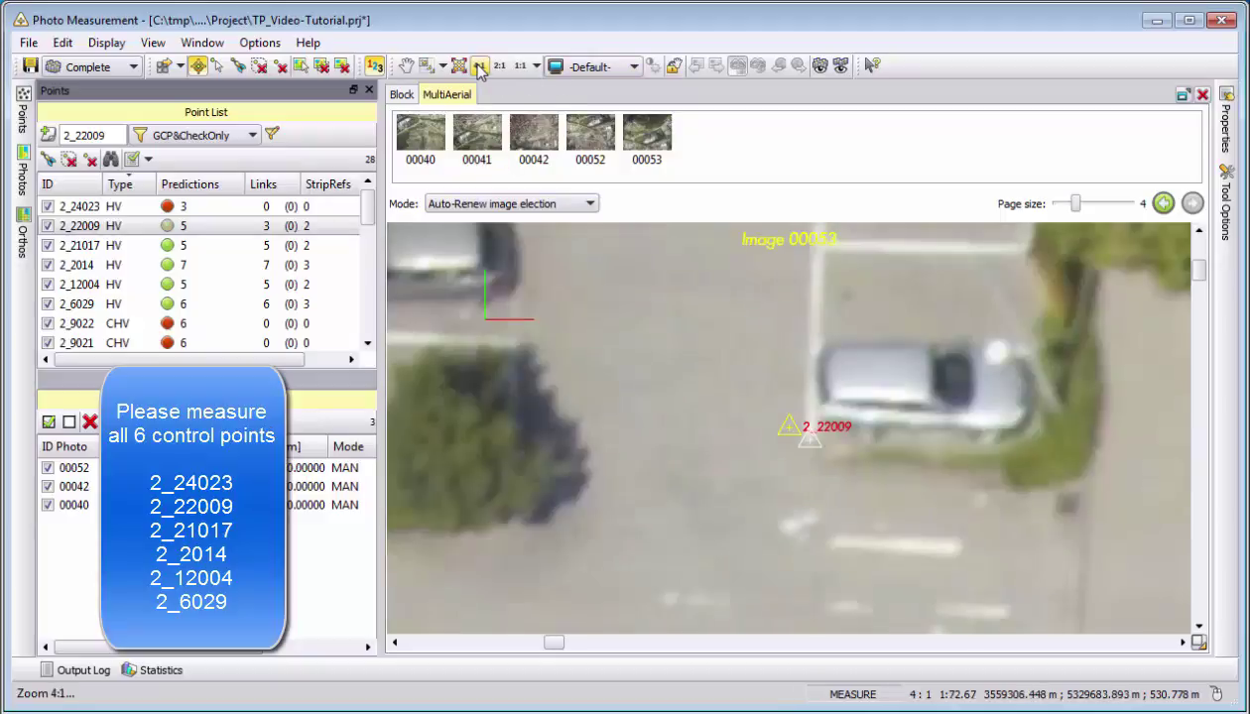
left_click(811, 440)
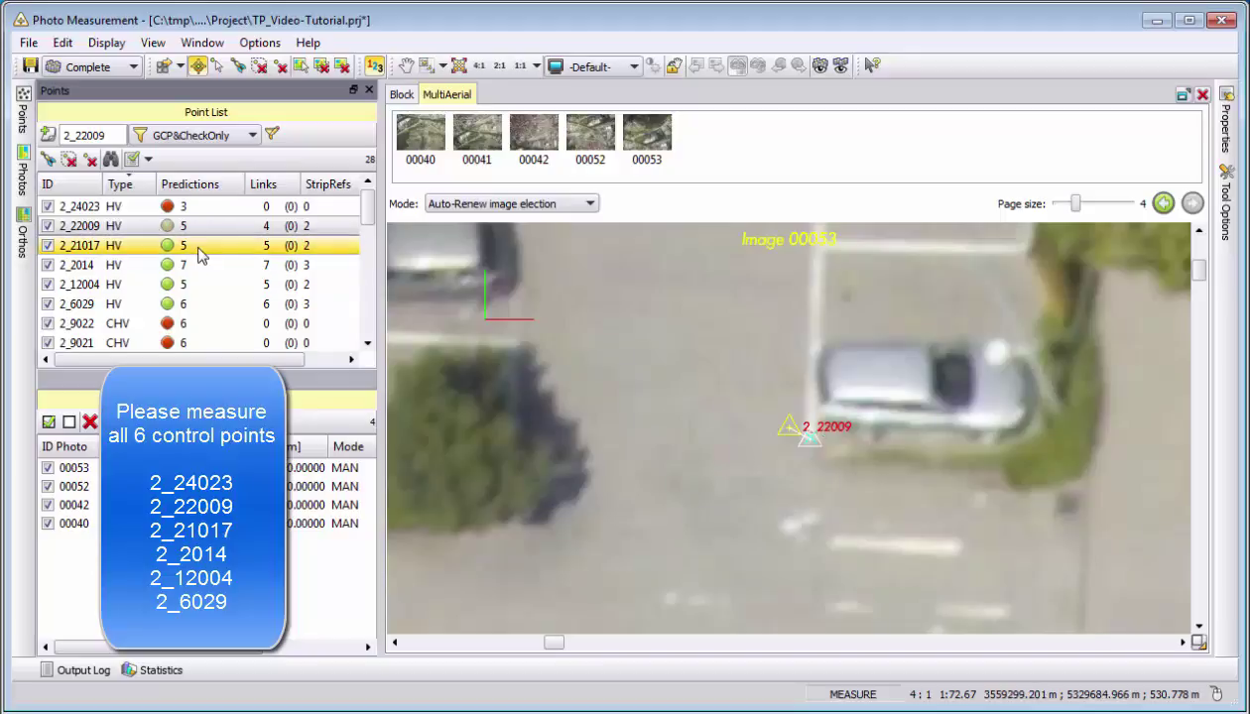
left_click(194, 206)
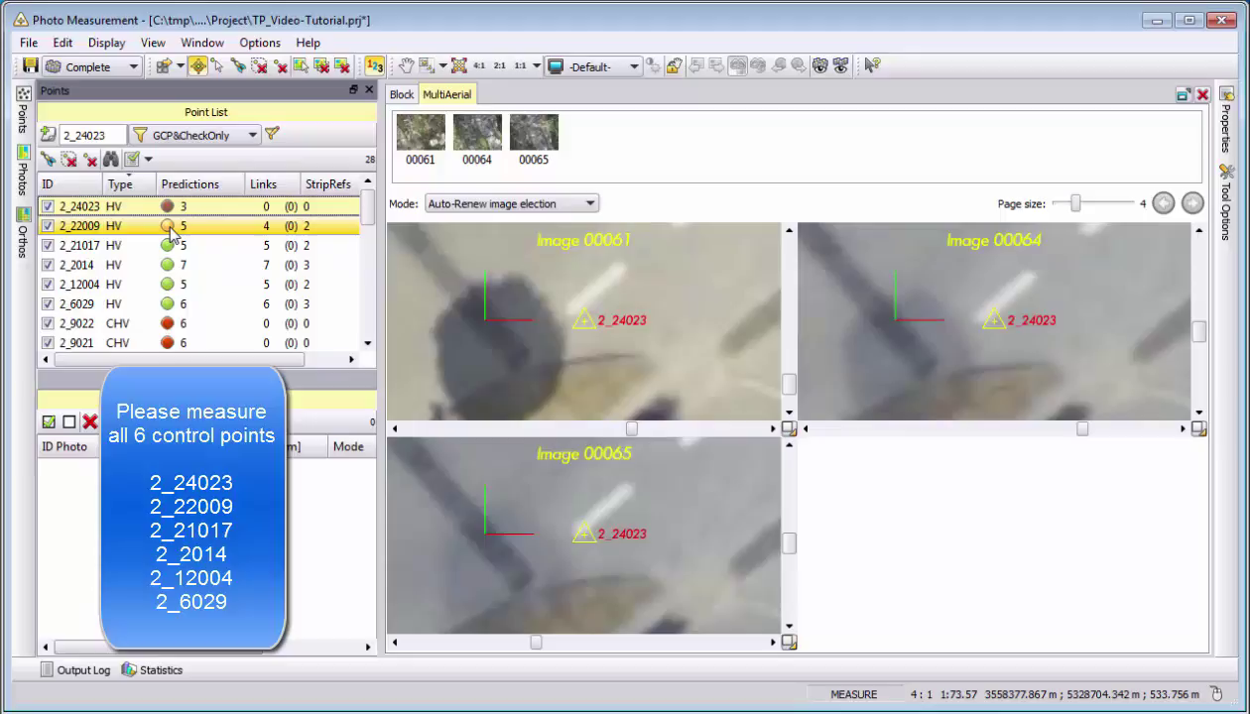
Zoom in and place control point 2_24023 in images 00061, 00064 and 00065
scroll(516, 297, "up", 2)
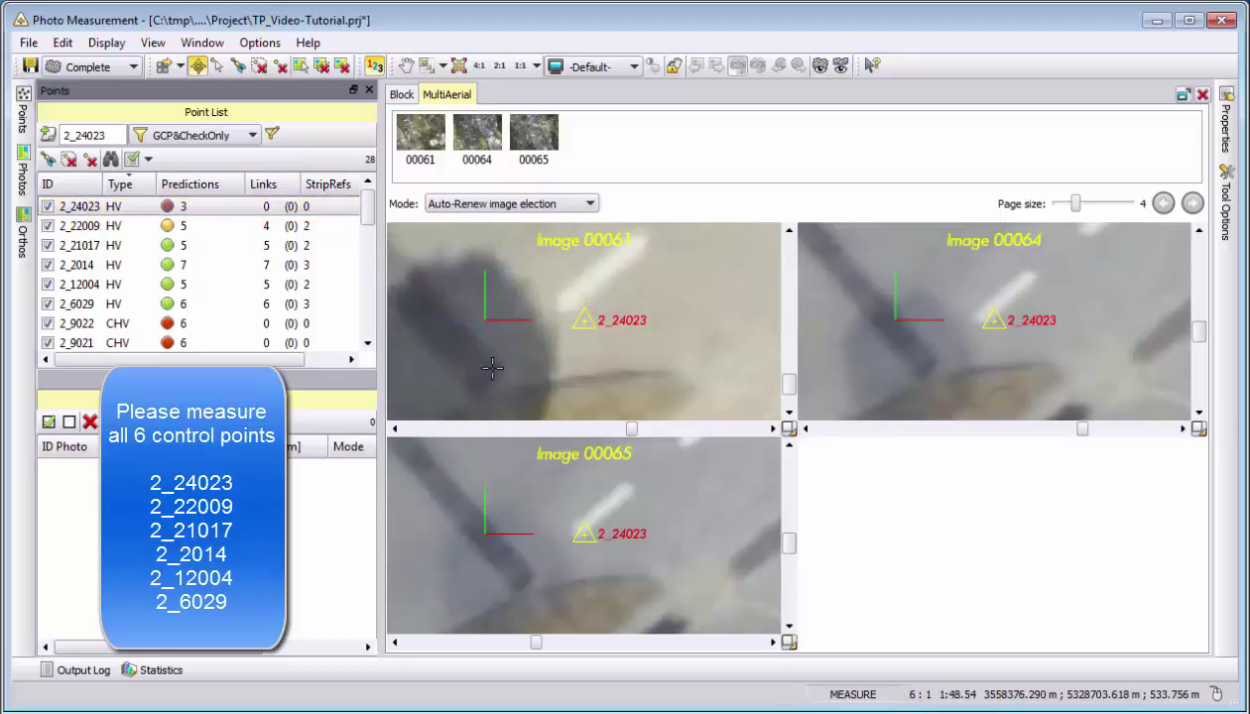
left_click(562, 311)
scroll(982, 340, "up", 2)
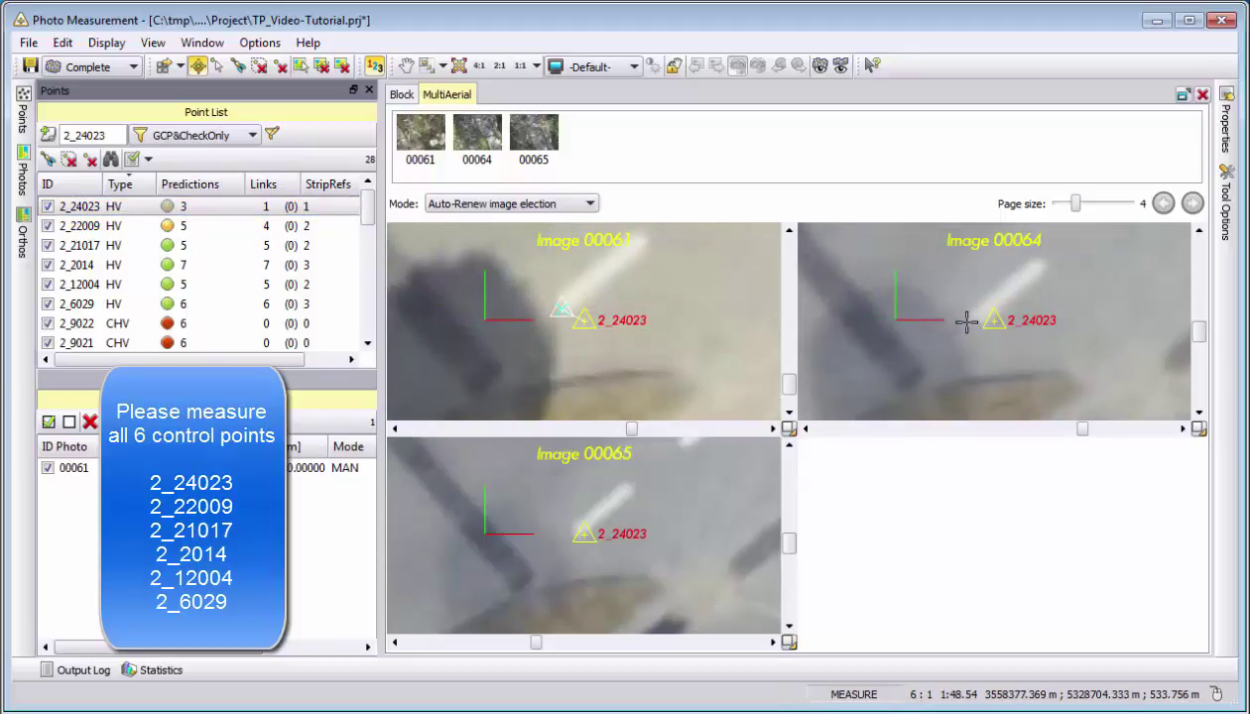
left_click(972, 320)
scroll(600, 522, "up", 2)
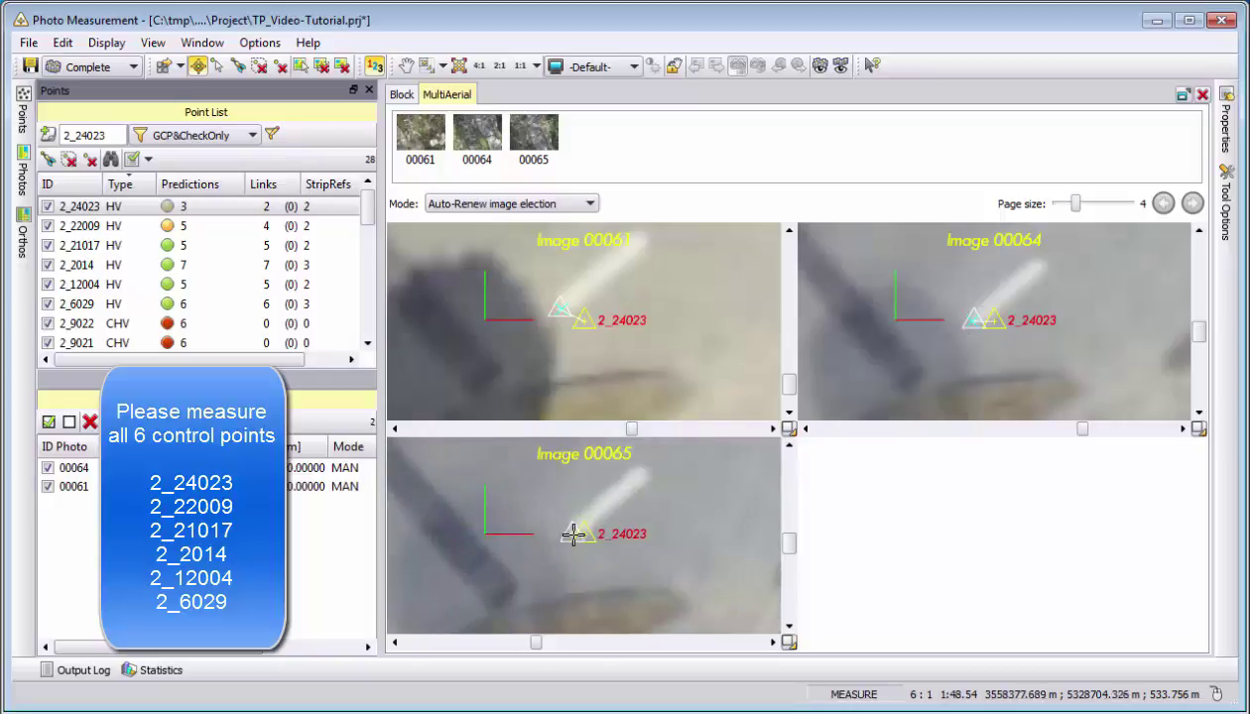
left_click(572, 533)
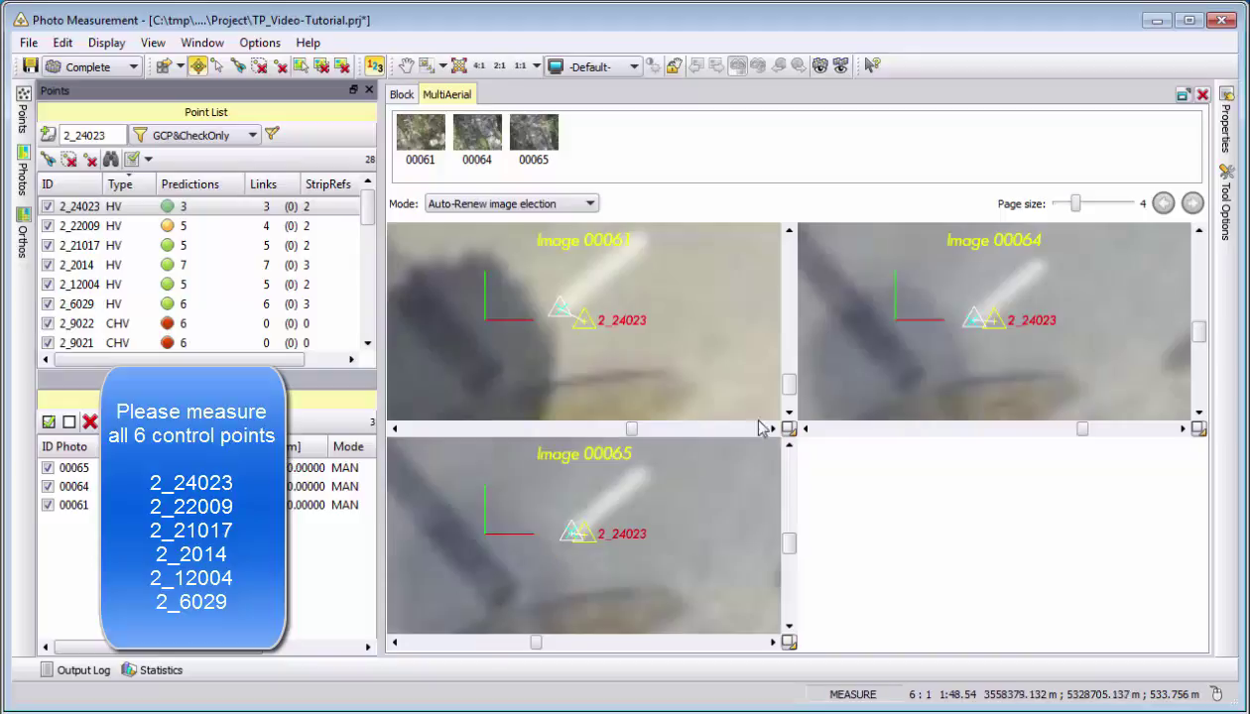
Return to the block view fitted to the whole block and select control point 2_21017
left_click(1201, 97)
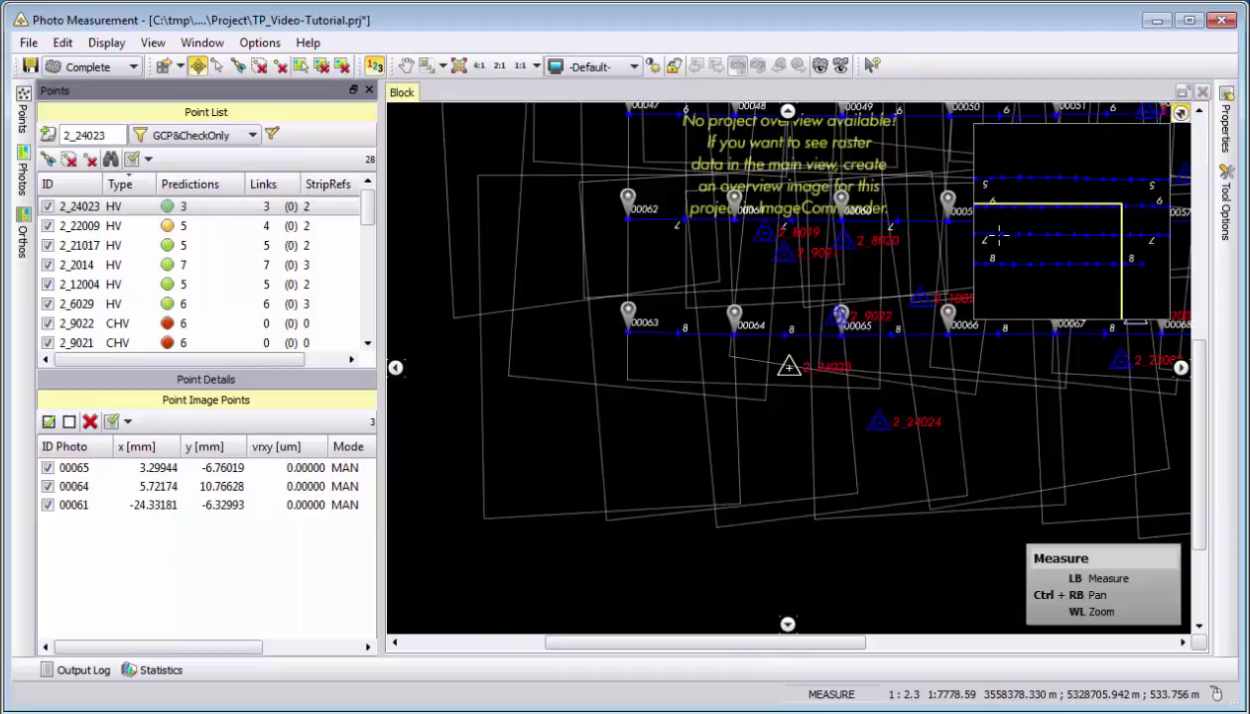
left_click(459, 66)
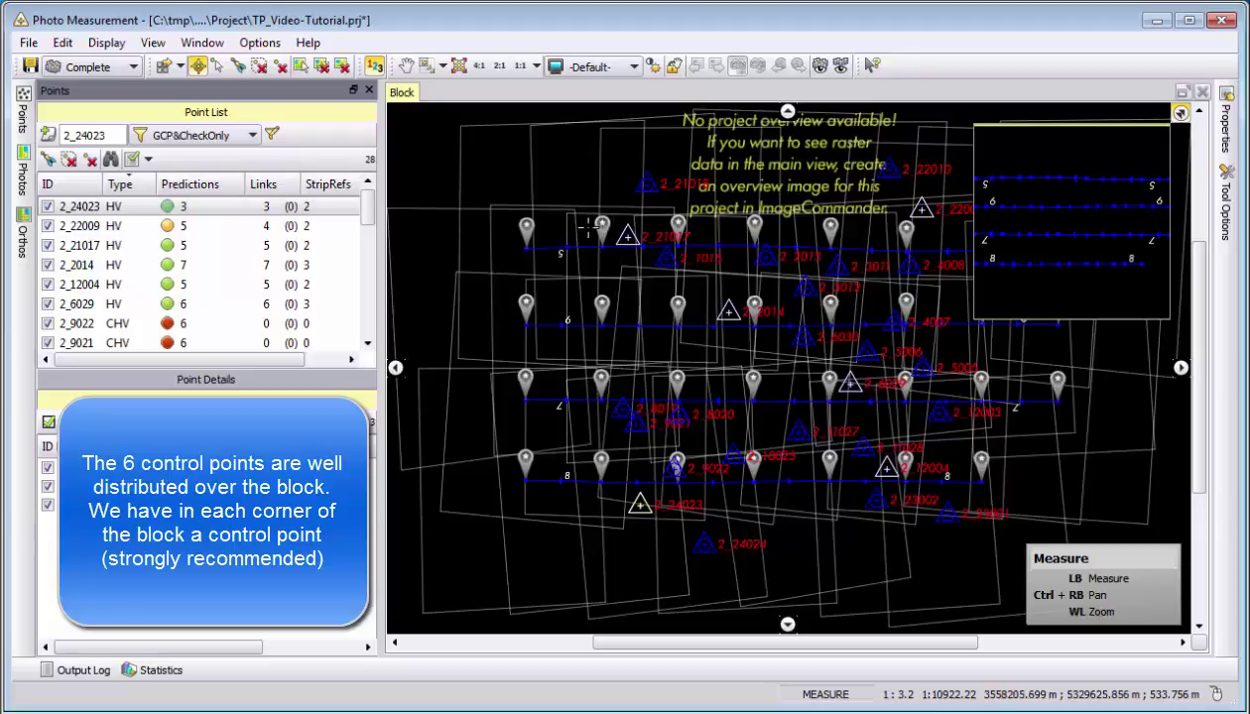
left_click(193, 248)
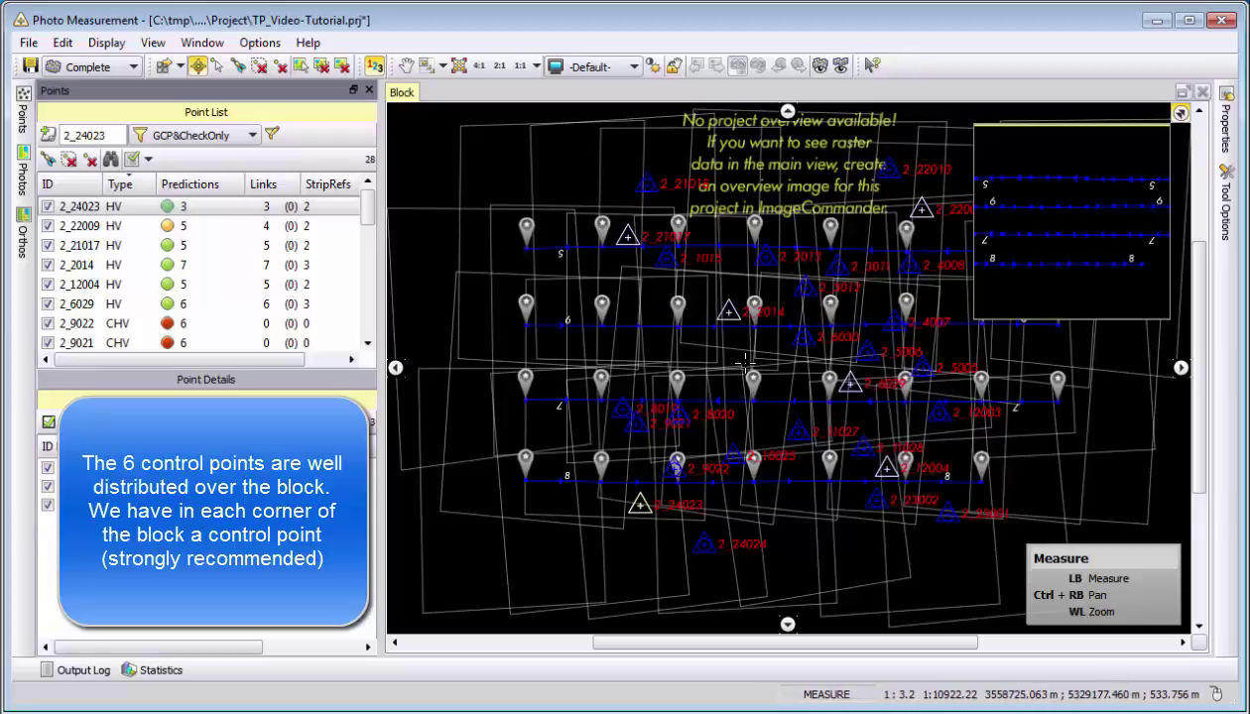
Step through check points 2_22010, 2_12003 and 2_23002 in the Point List
scroll(694, 378, "down", 2)
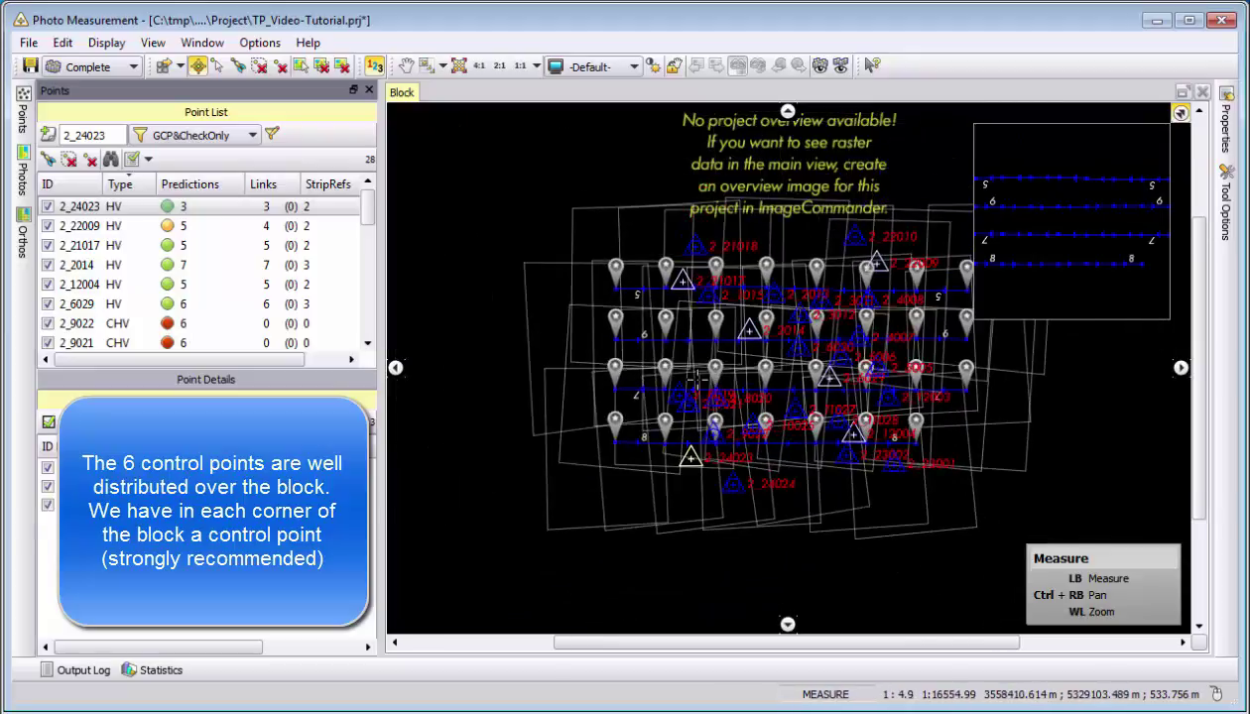
left_click(170, 266)
key("Down")
key("Down")
key("Down")
key("Down")
key("Down")
key("Down")
key("Down")
key("Down")
key("Down")
key("Down")
key("Down")
key("Down")
key("Down")
key("Down")
key("Down")
key("Down")
key("Down")
key("Down")
key("Down")
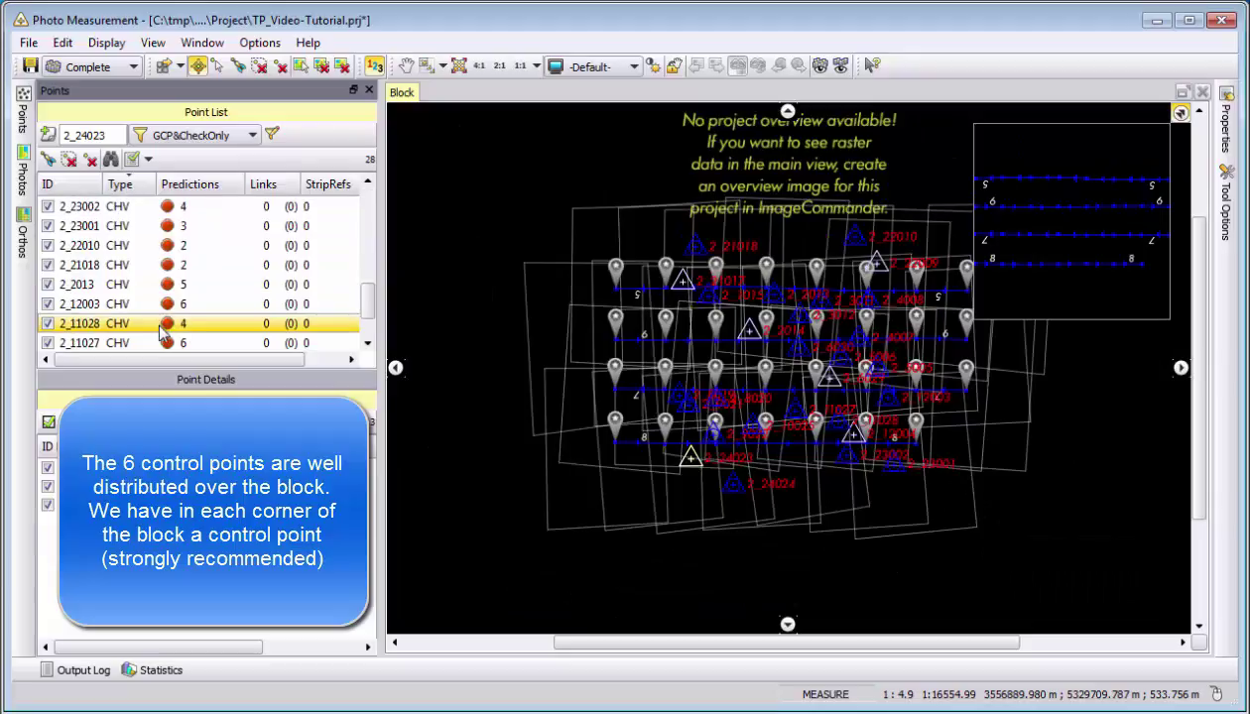
left_click(169, 265)
left_click(169, 246)
left_click(171, 304)
left_click(203, 206)
left_click(174, 305)
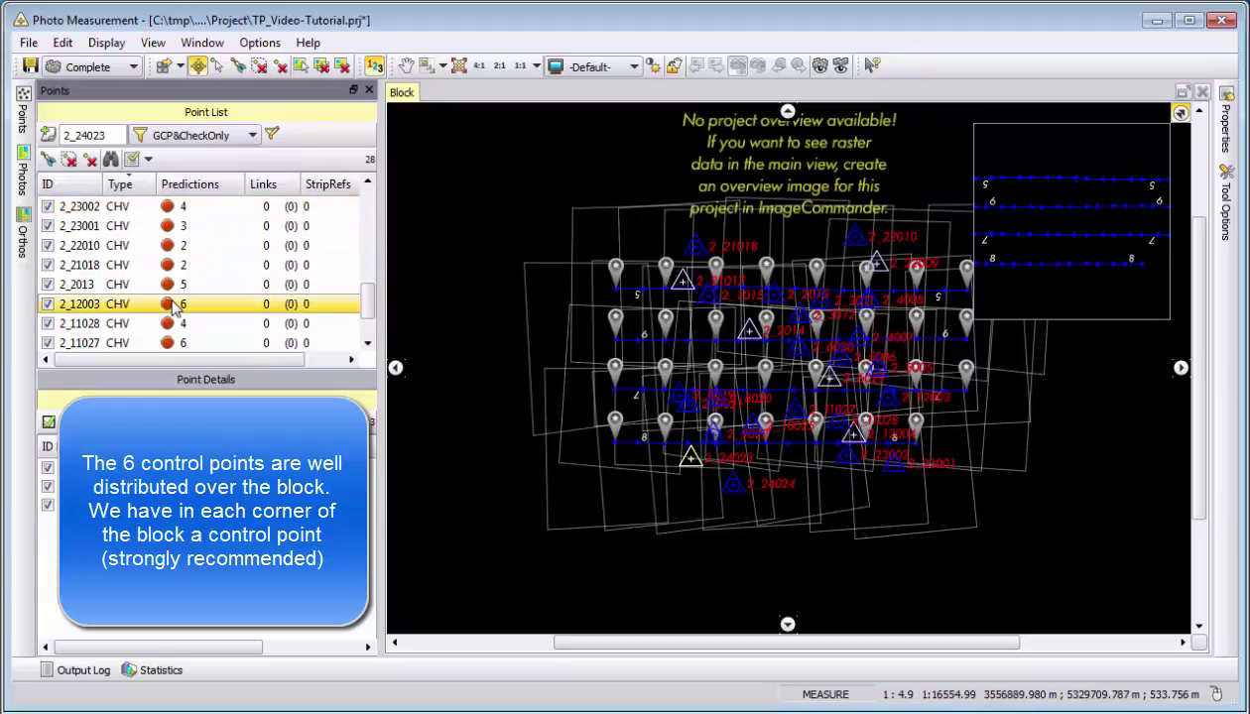
Select control point 2_2014
left_click(532, 324)
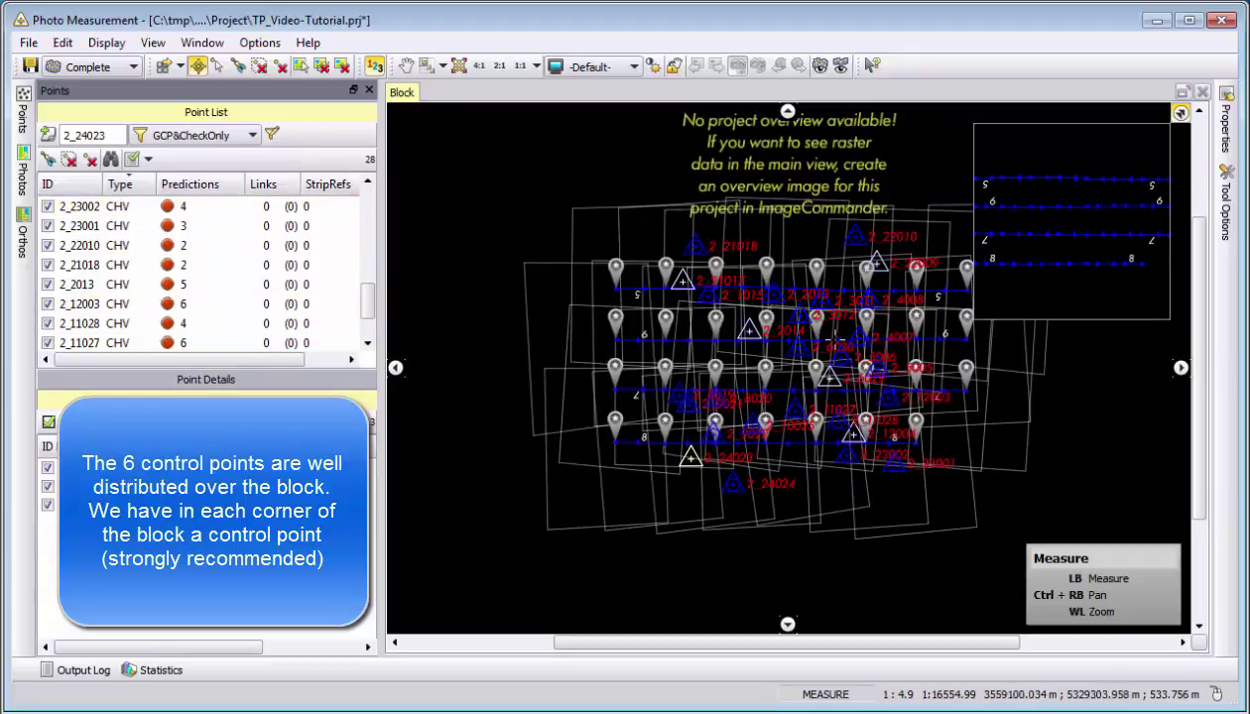
scroll(223, 334, "up", 5)
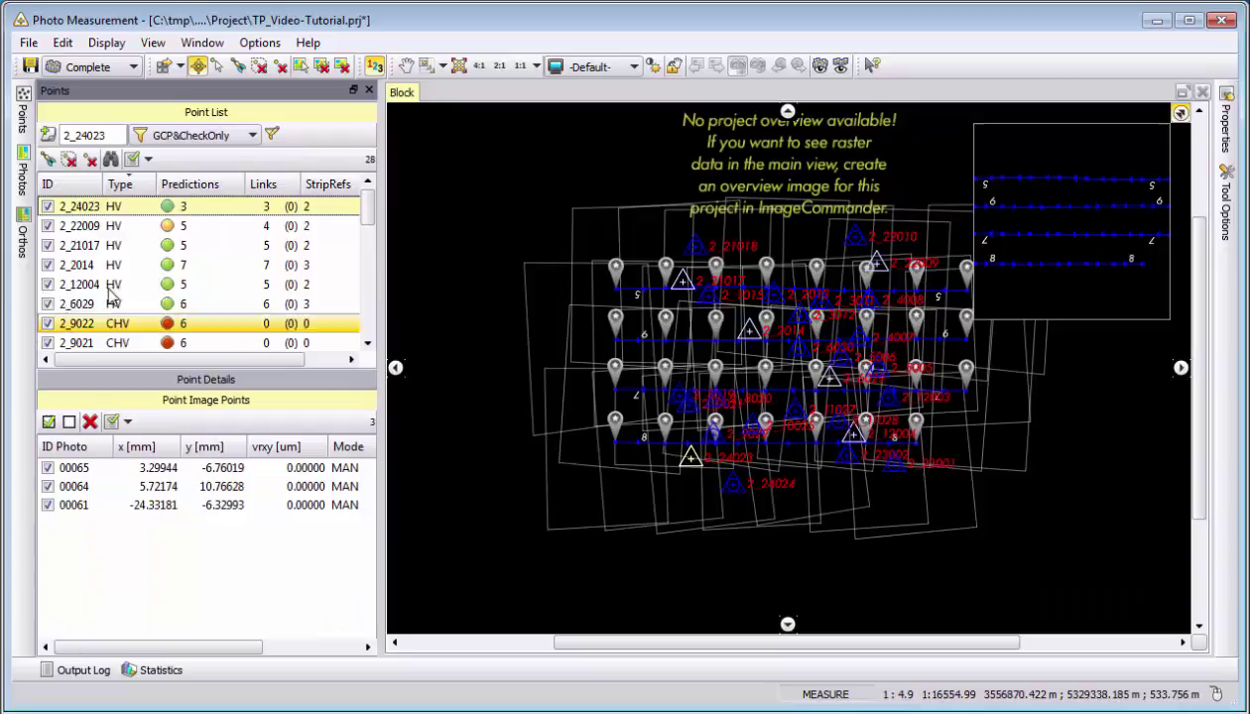
left_click(79, 265)
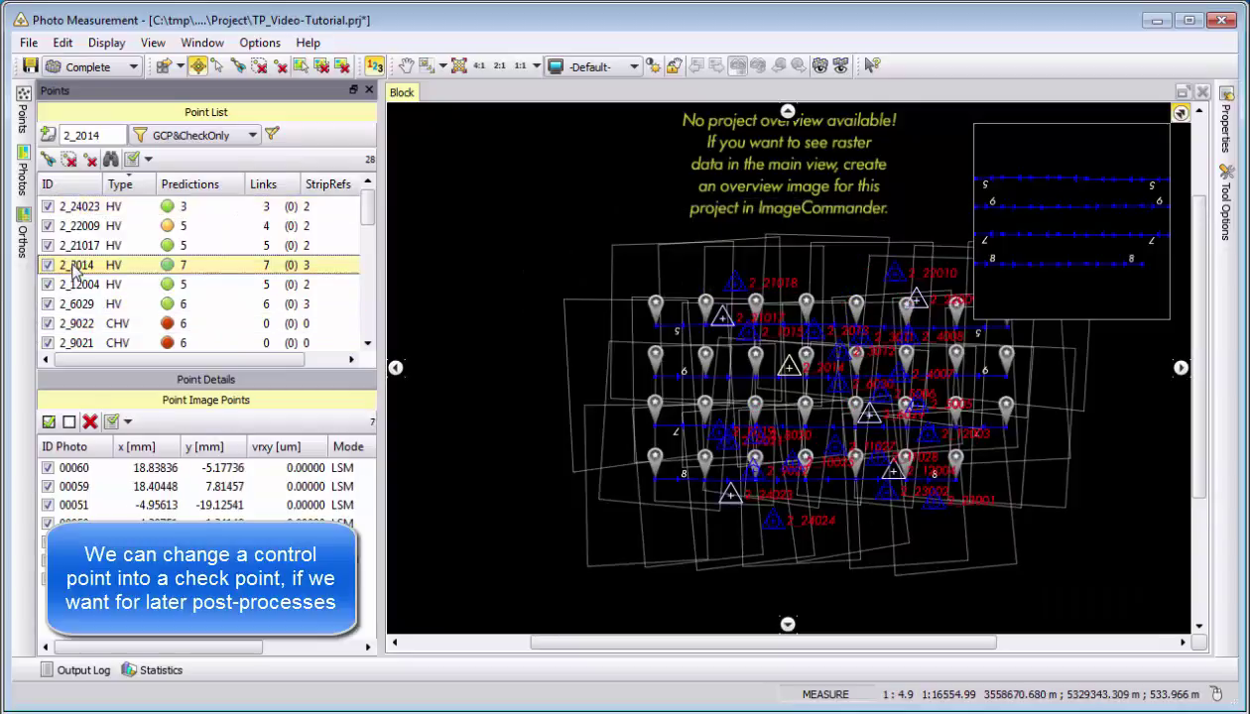
Change point 2_2014's type from HV to CHV in Point Details and save the project
left_click(32, 68)
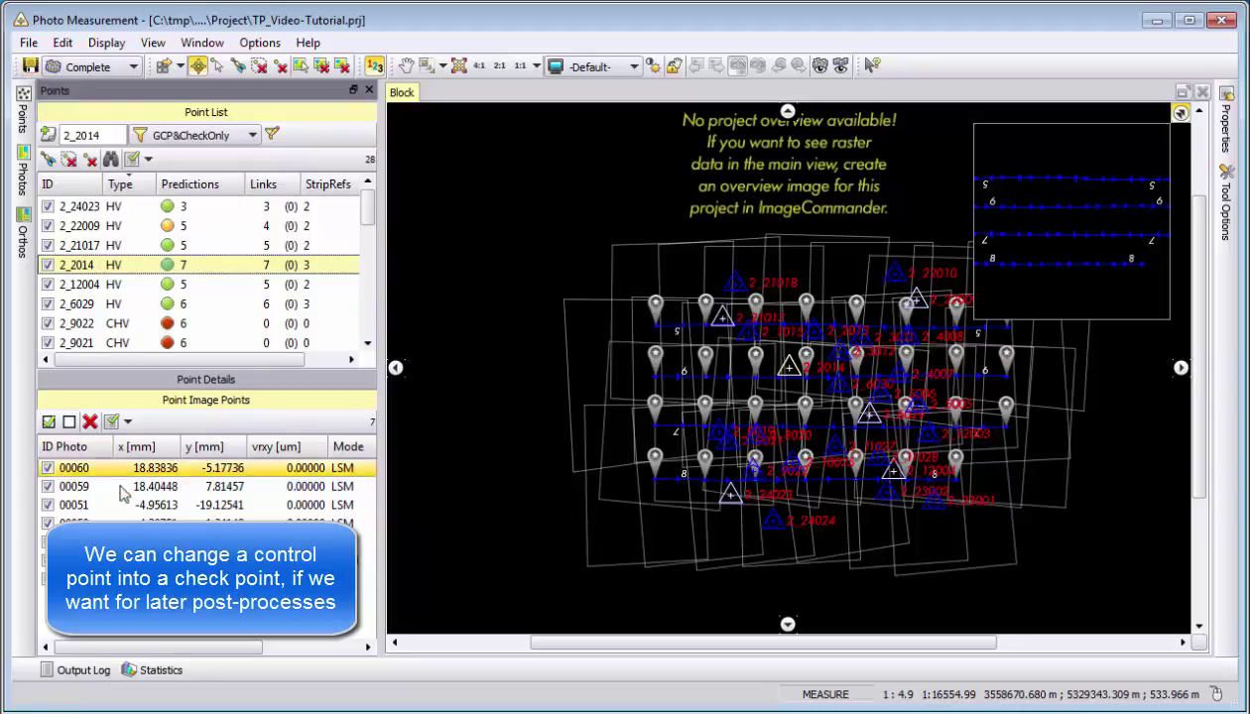
left_click(208, 379)
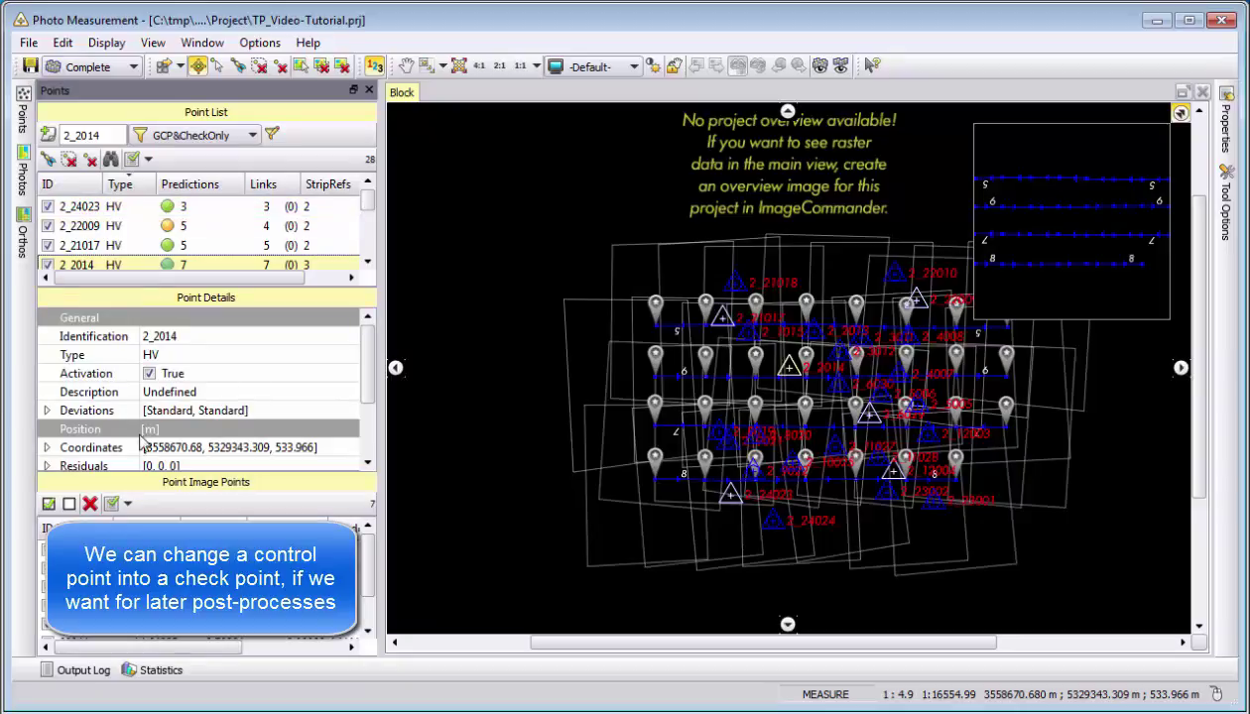
left_click(176, 354)
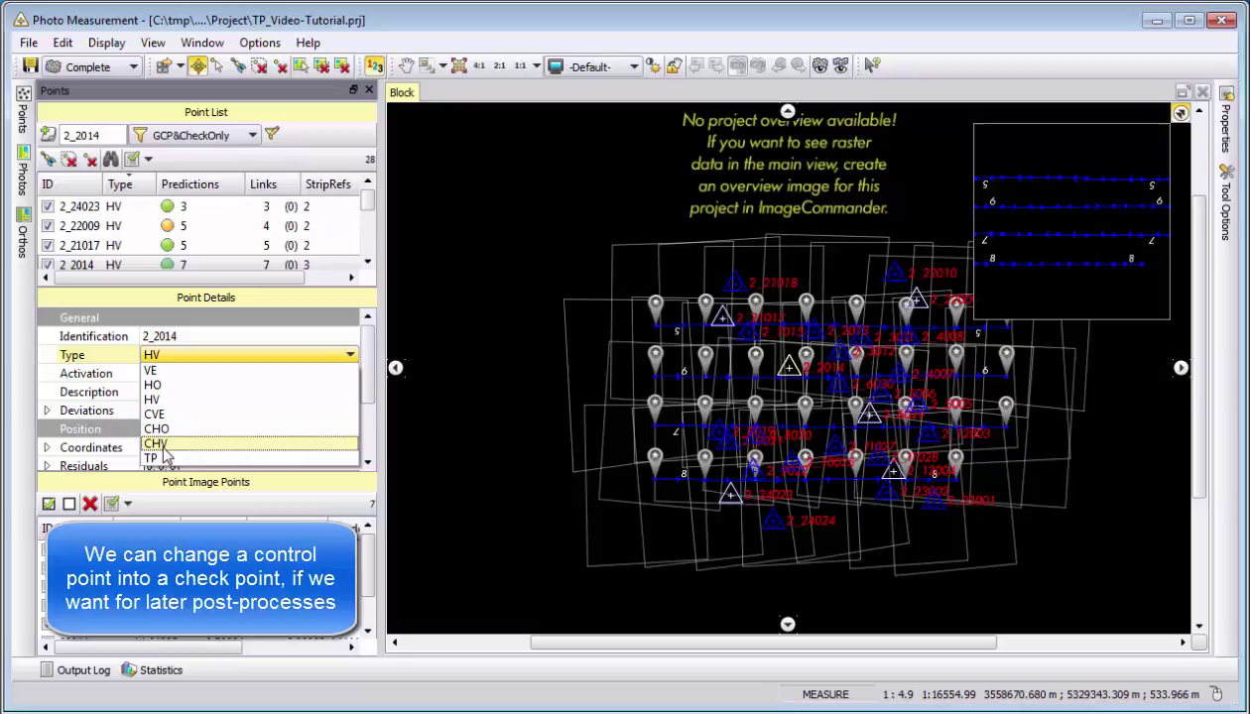
left_click(163, 446)
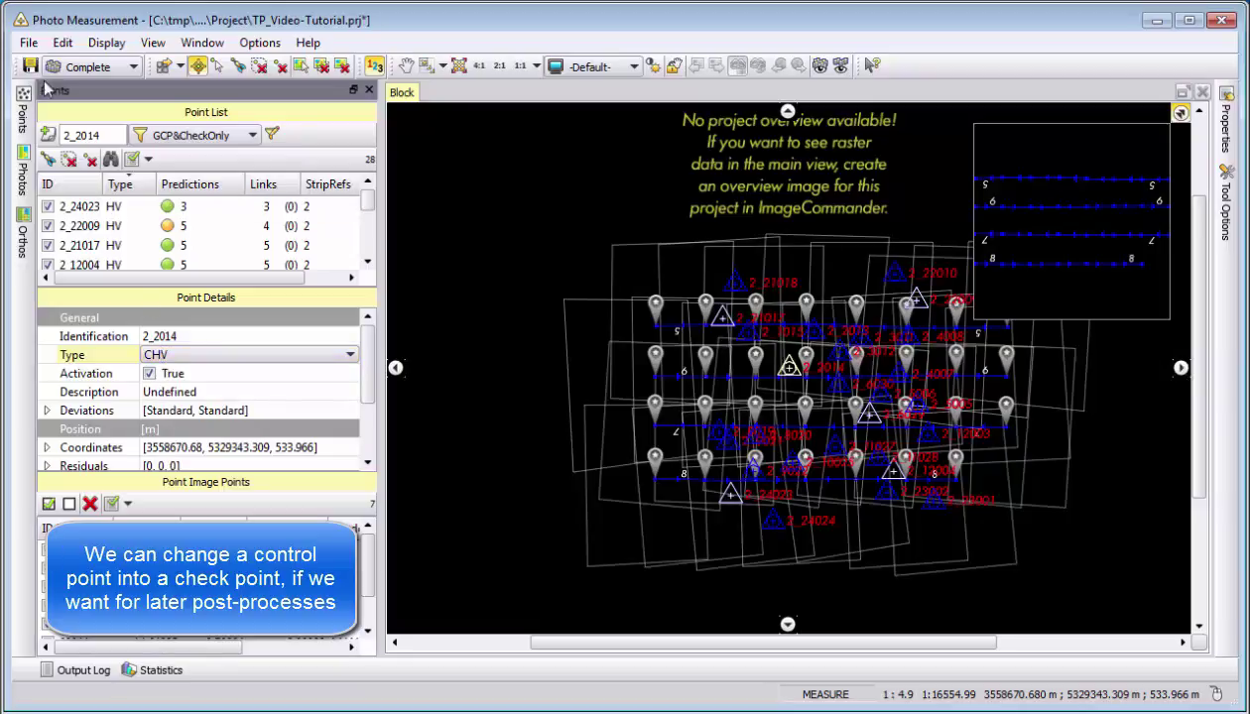
left_click(29, 66)
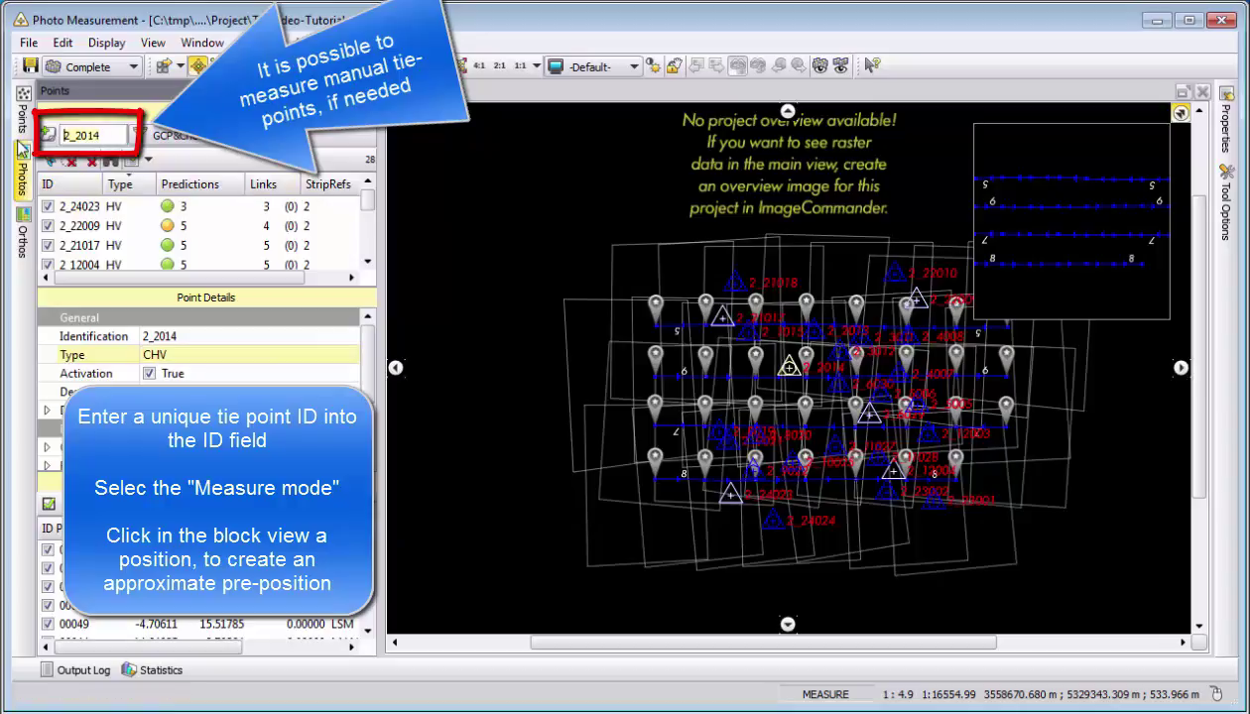
Create tie point TP8880001 in the block, then list all points (NoFilter) sorted by ID descending
type("8880001")
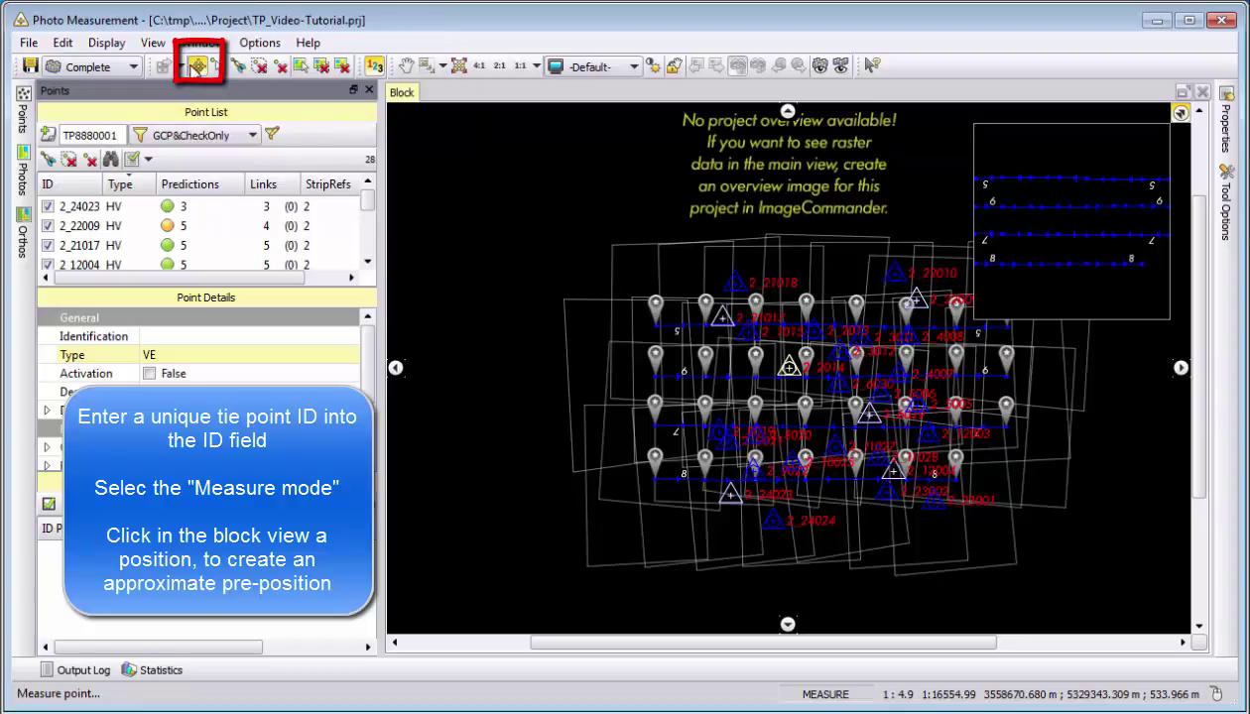
left_click(199, 65)
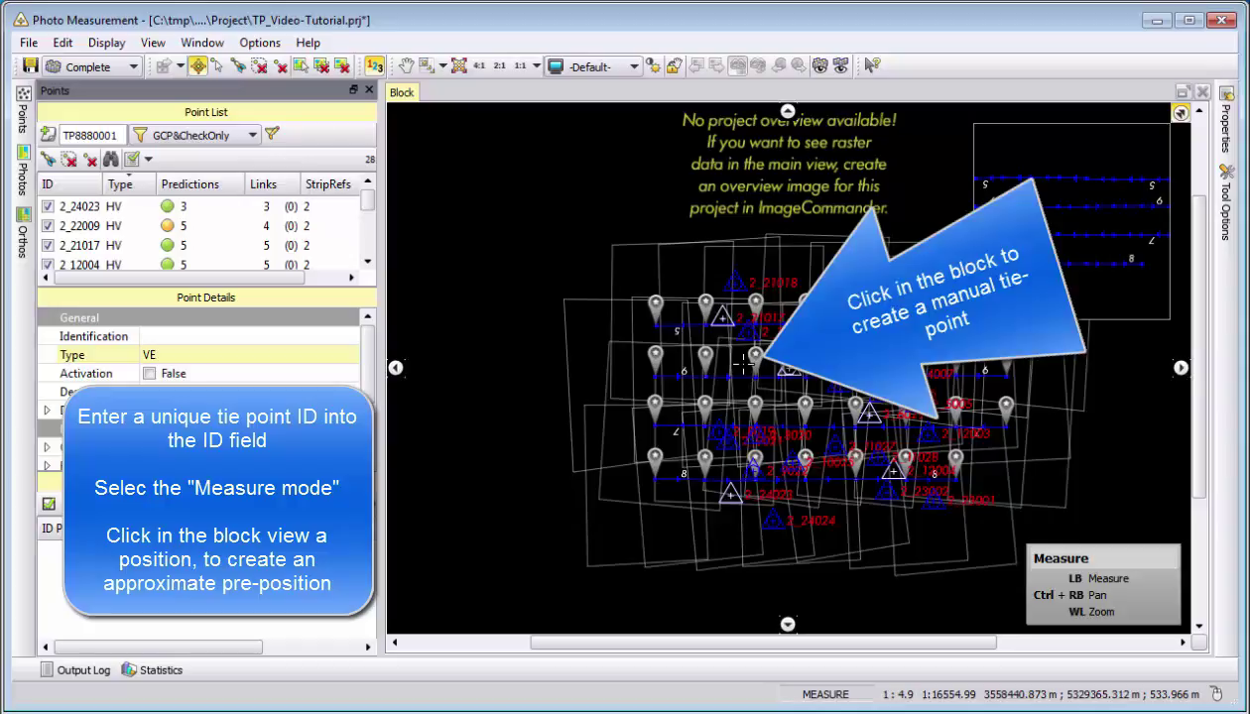
left_click(166, 135)
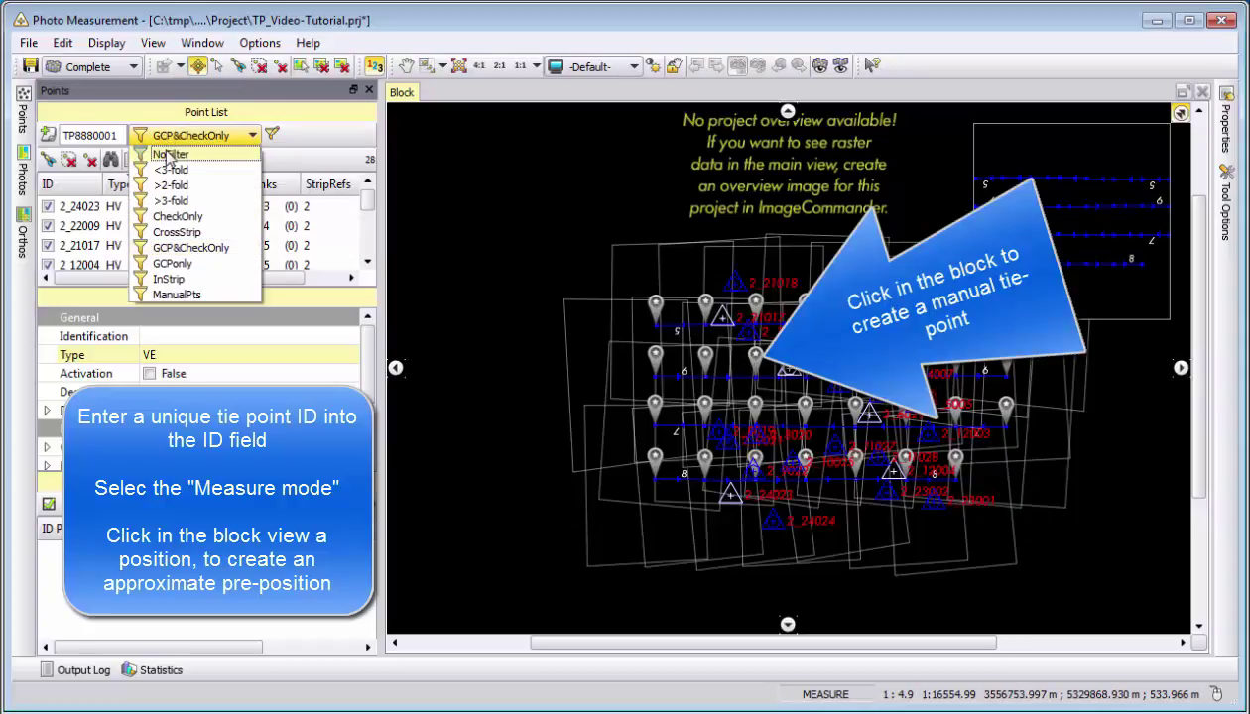
left_click(166, 155)
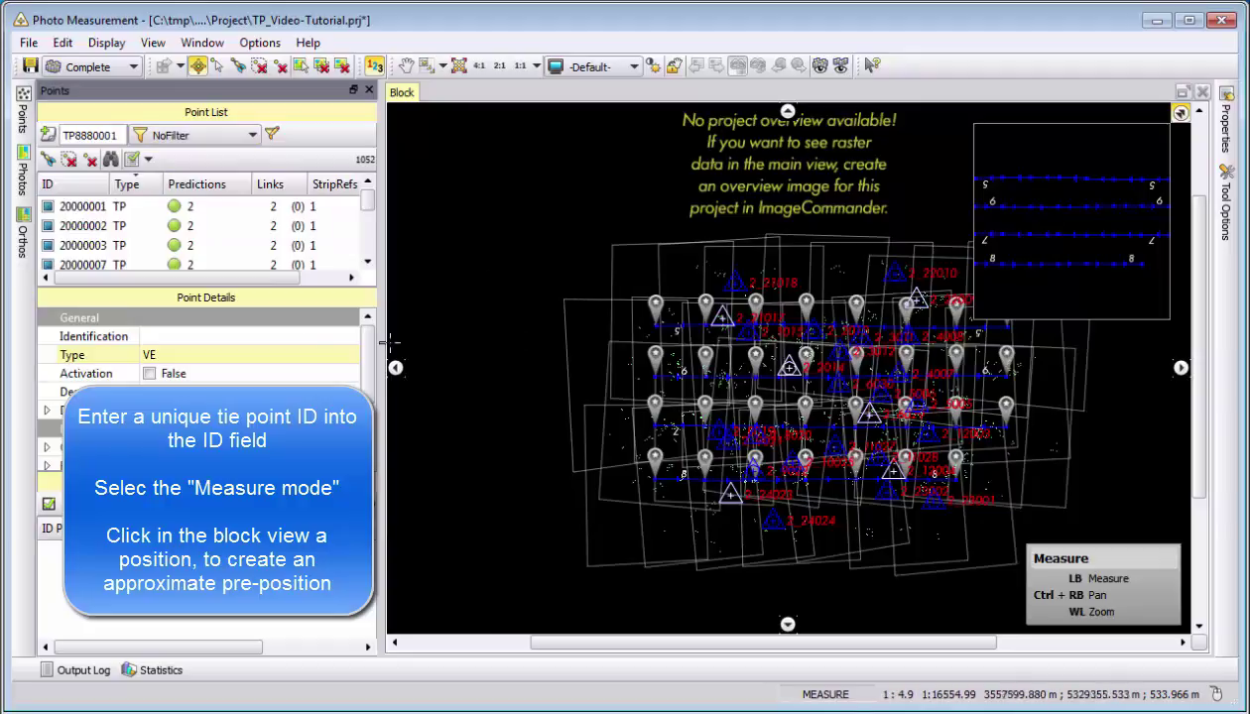
left_click(171, 206)
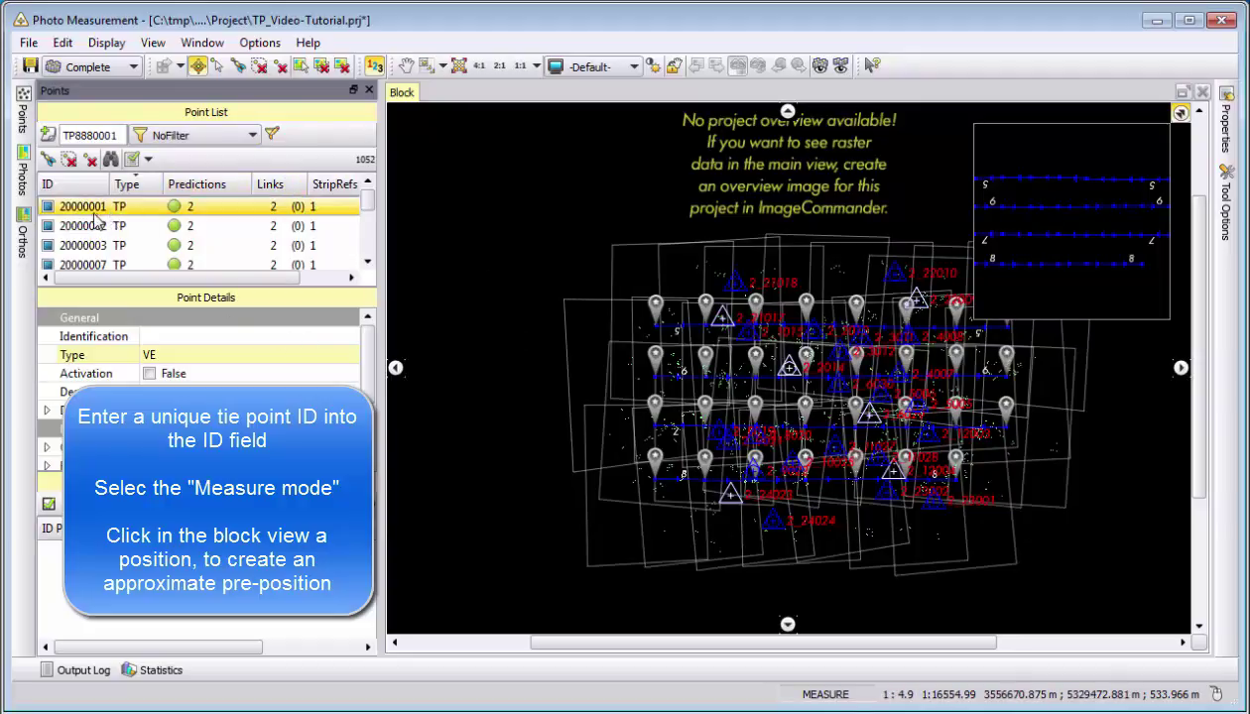
left_click(74, 184)
left_click(78, 206)
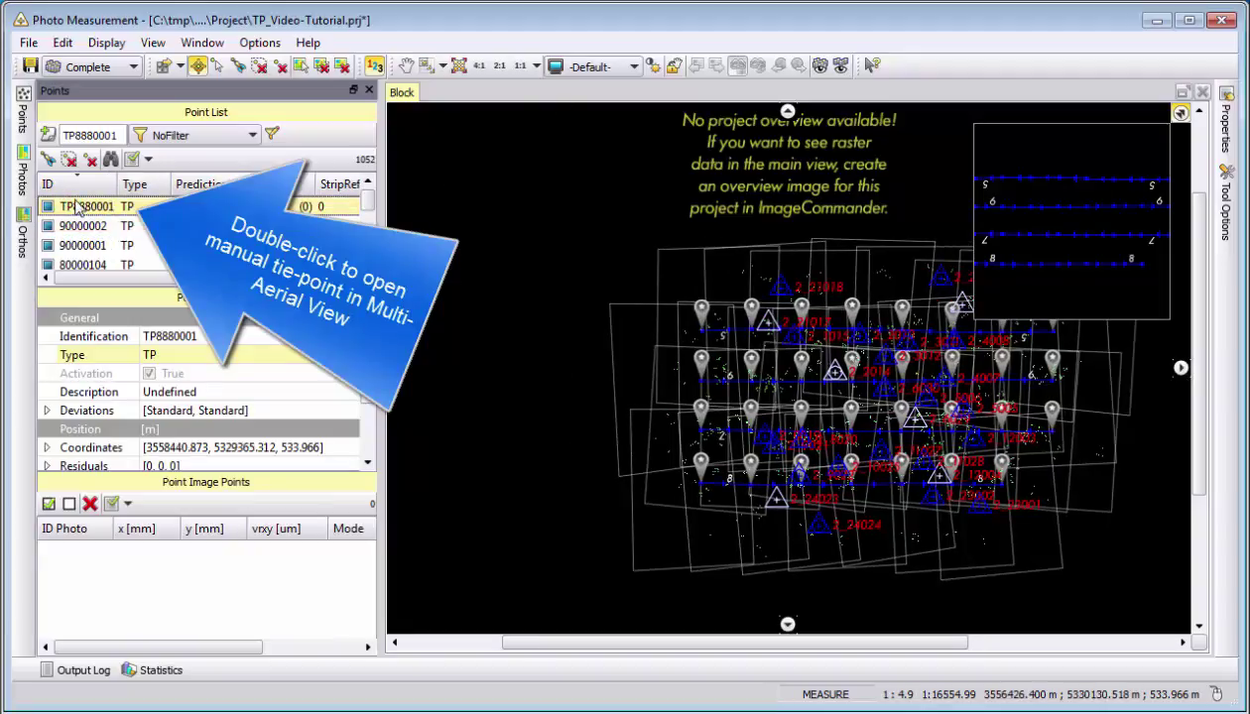
Open TP8880001 in MultiAerial and measure it in images 00044 and 00045
double_click(79, 207)
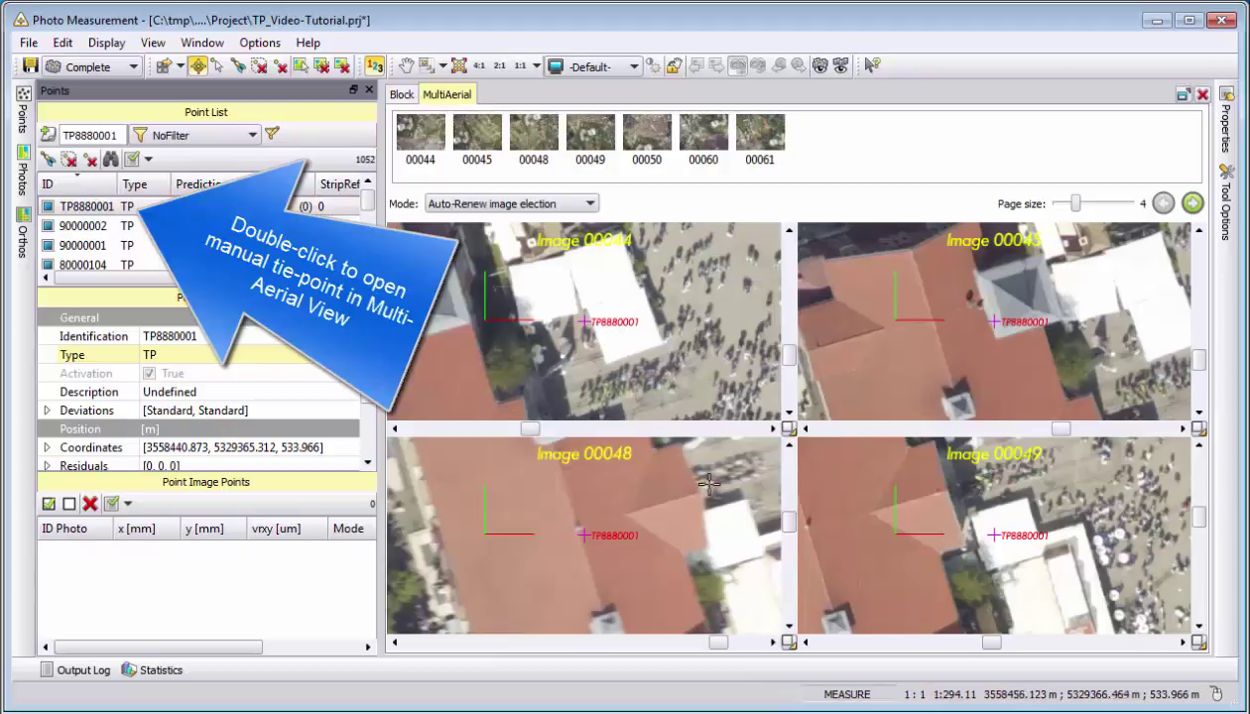
left_click(201, 70)
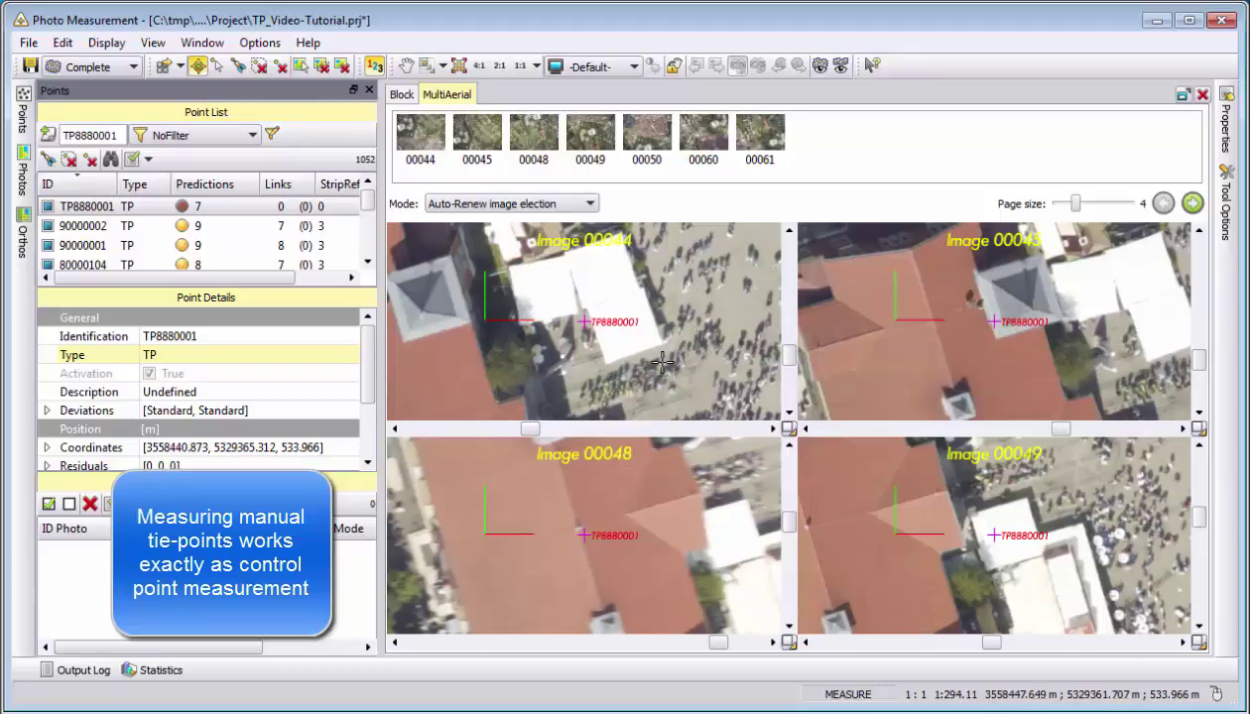
scroll(631, 374, "up", 3)
scroll(629, 377, "up", 2)
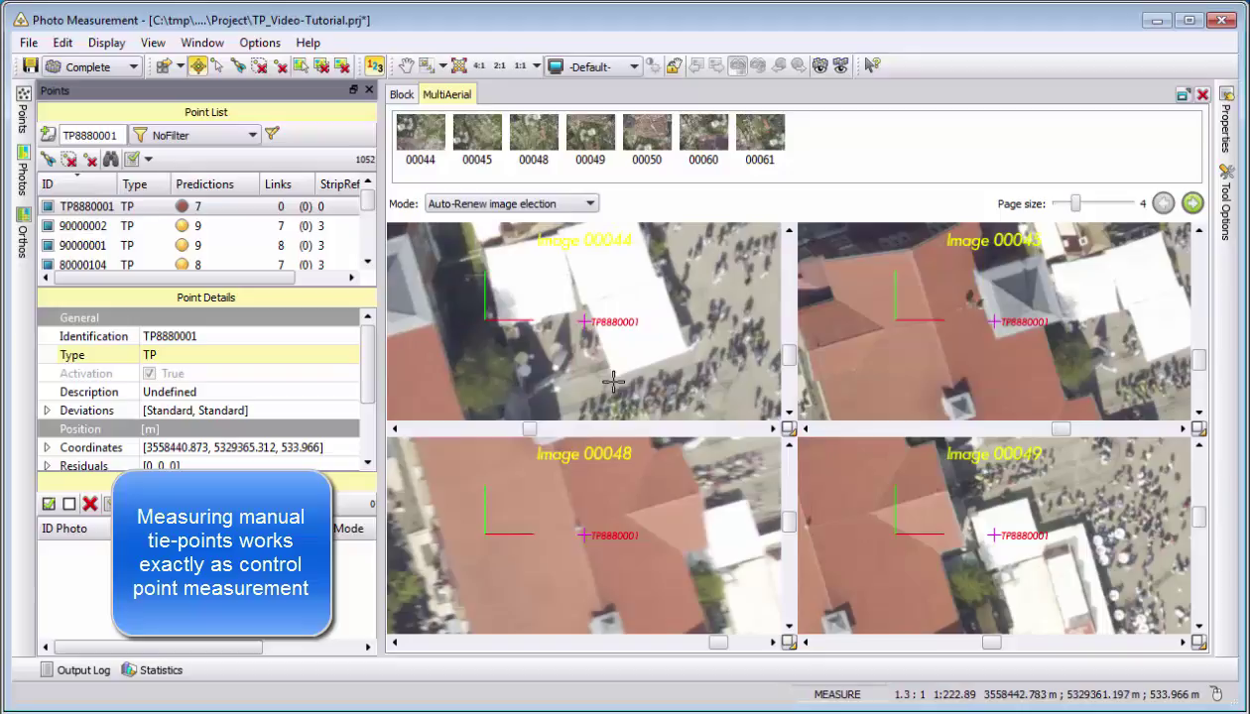
left_click(613, 375)
left_click(1149, 359)
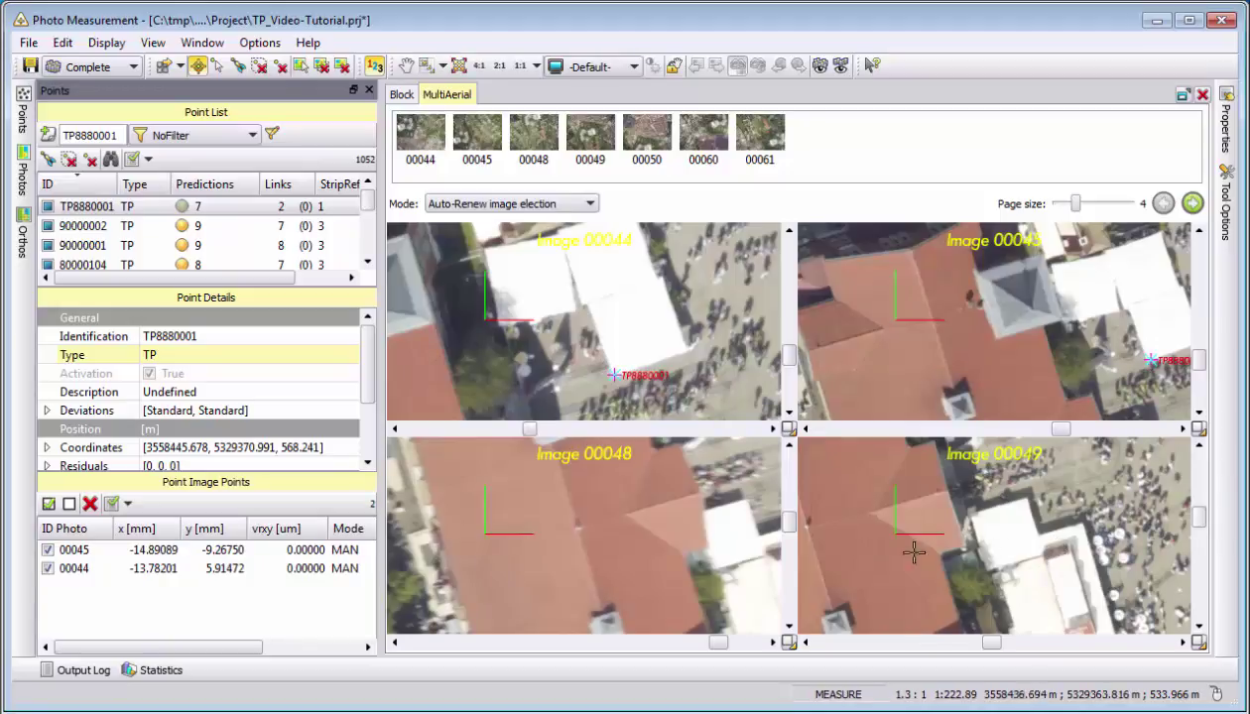
Centre and zoom all images on TP8880001, refine it in 00044/00045, and measure it in 00048 and 00049
left_click(180, 66)
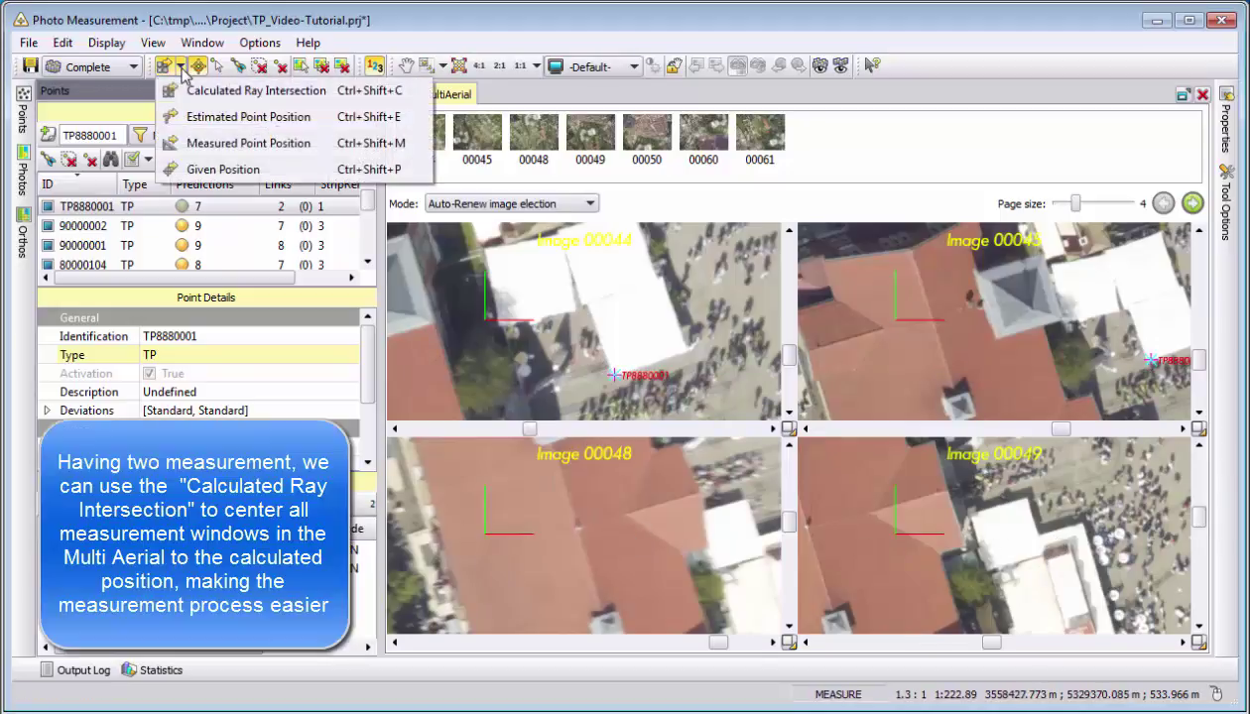
left_click(253, 91)
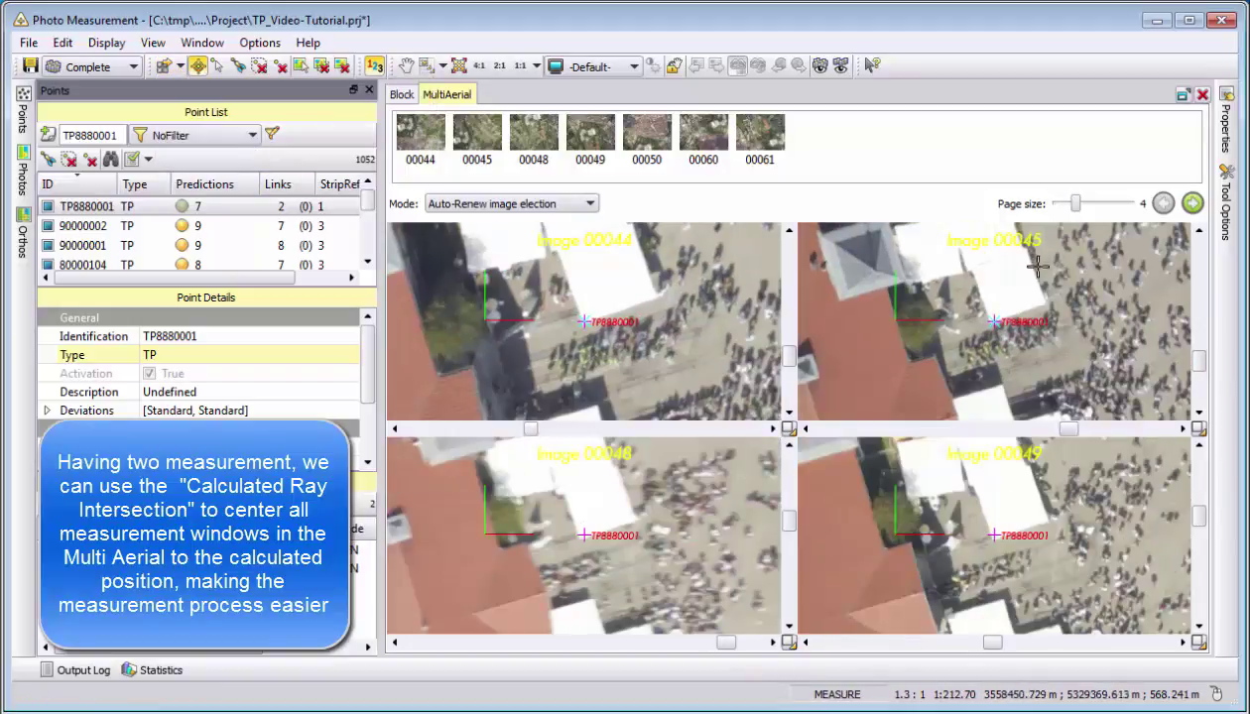
left_click(479, 65)
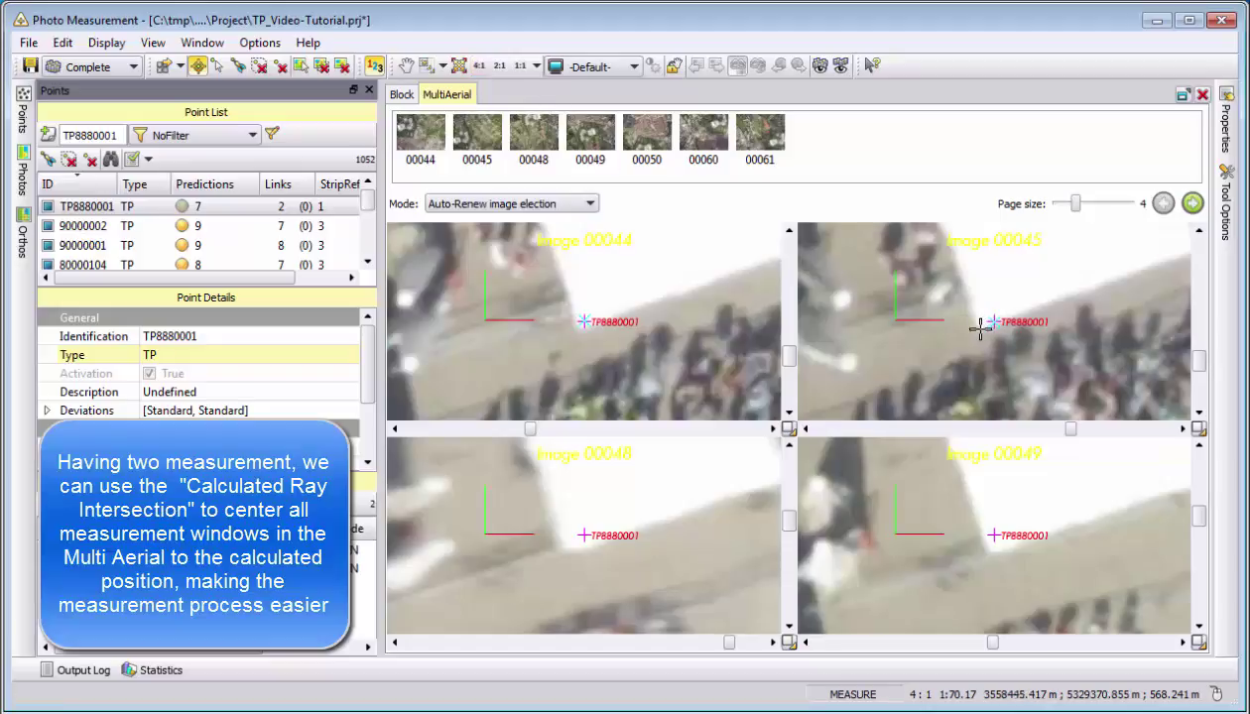
left_click(980, 328)
left_click(580, 327)
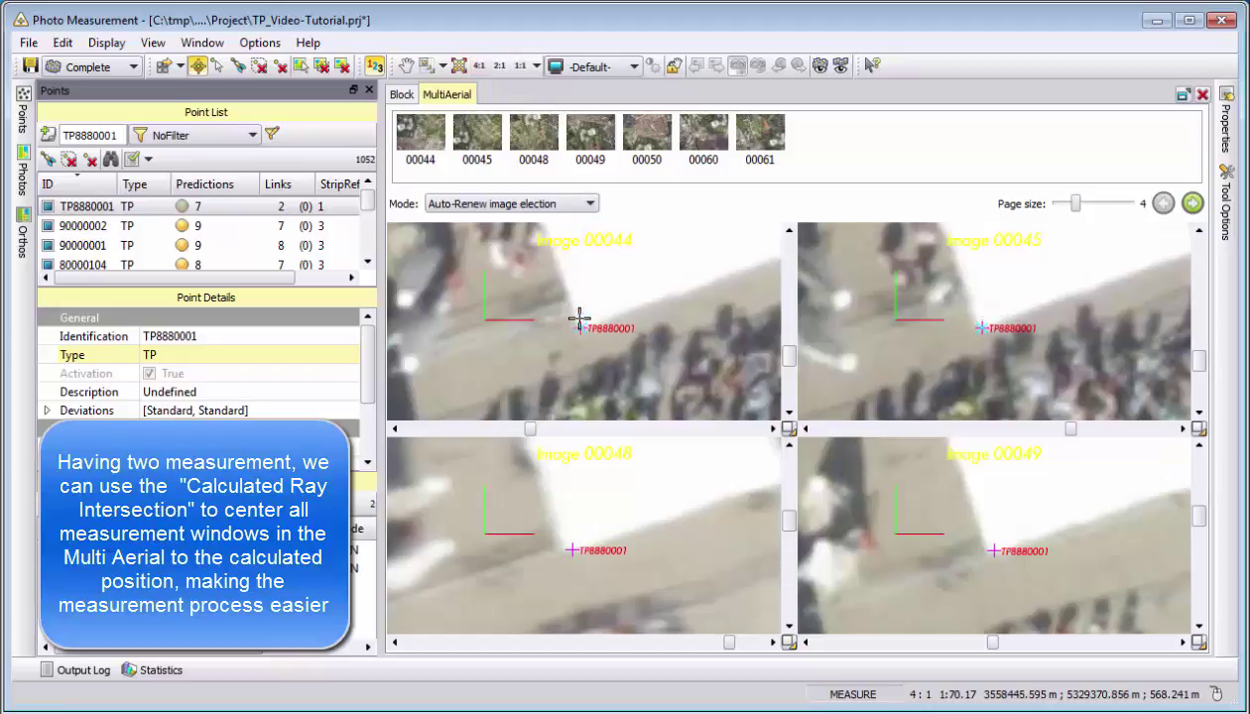
left_click(567, 549)
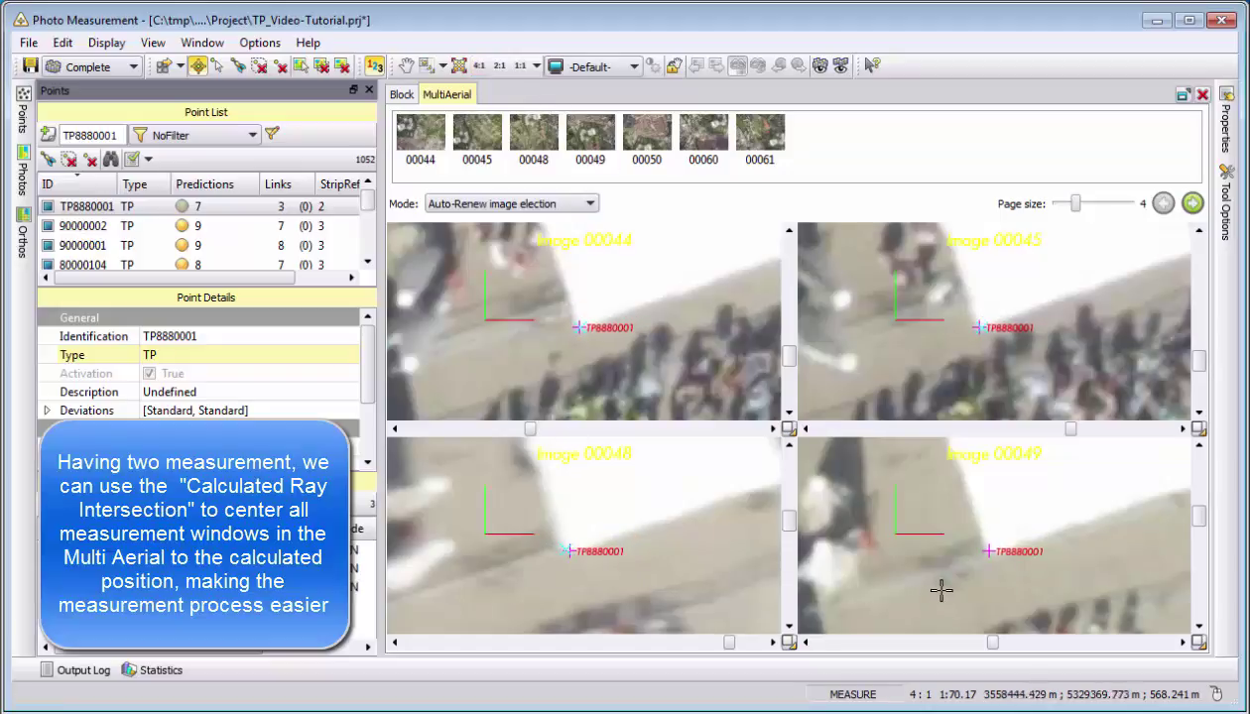
left_click(991, 549)
Measure TP8880001 in images 00050, 00060 and 00061 on the next page
left_click(1189, 201)
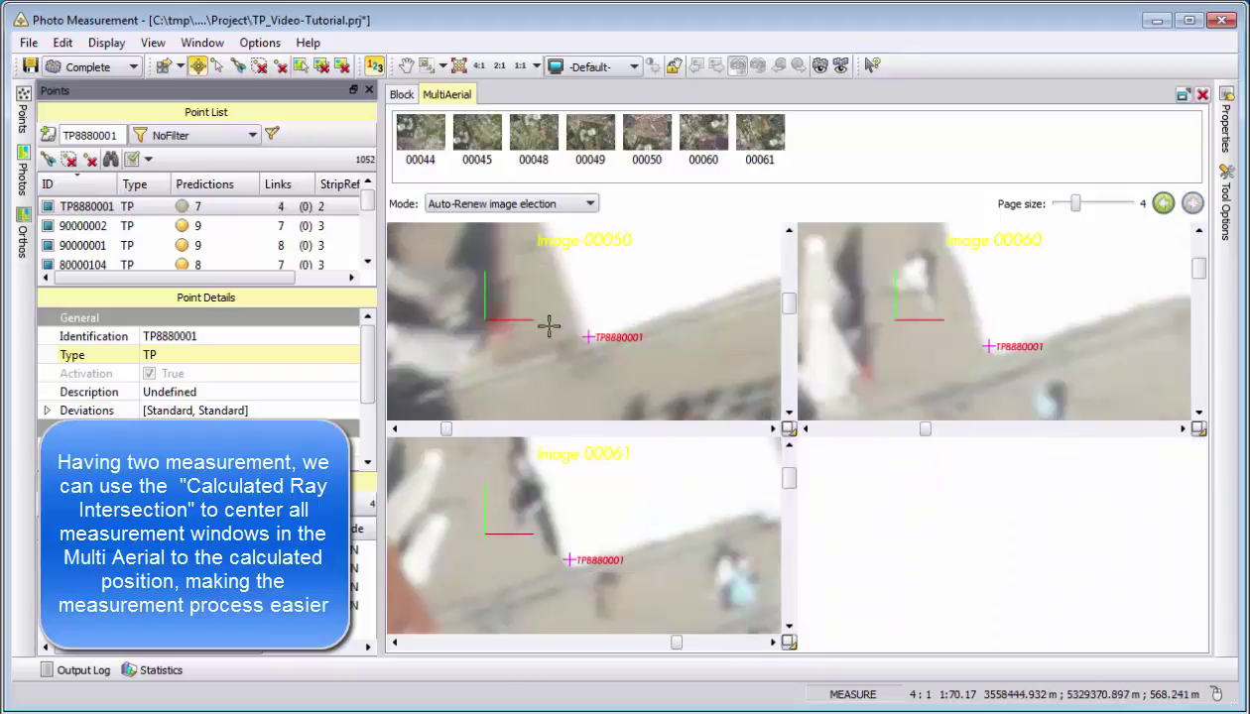
left_click(588, 337)
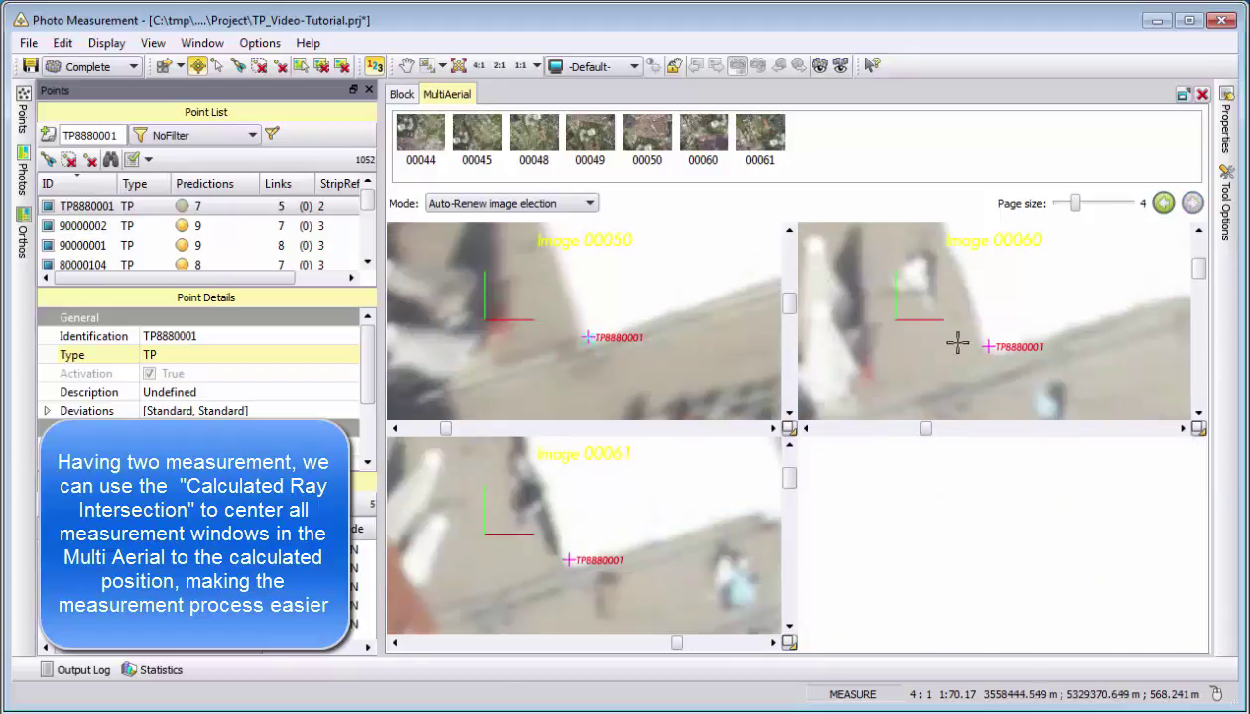
left_click(989, 348)
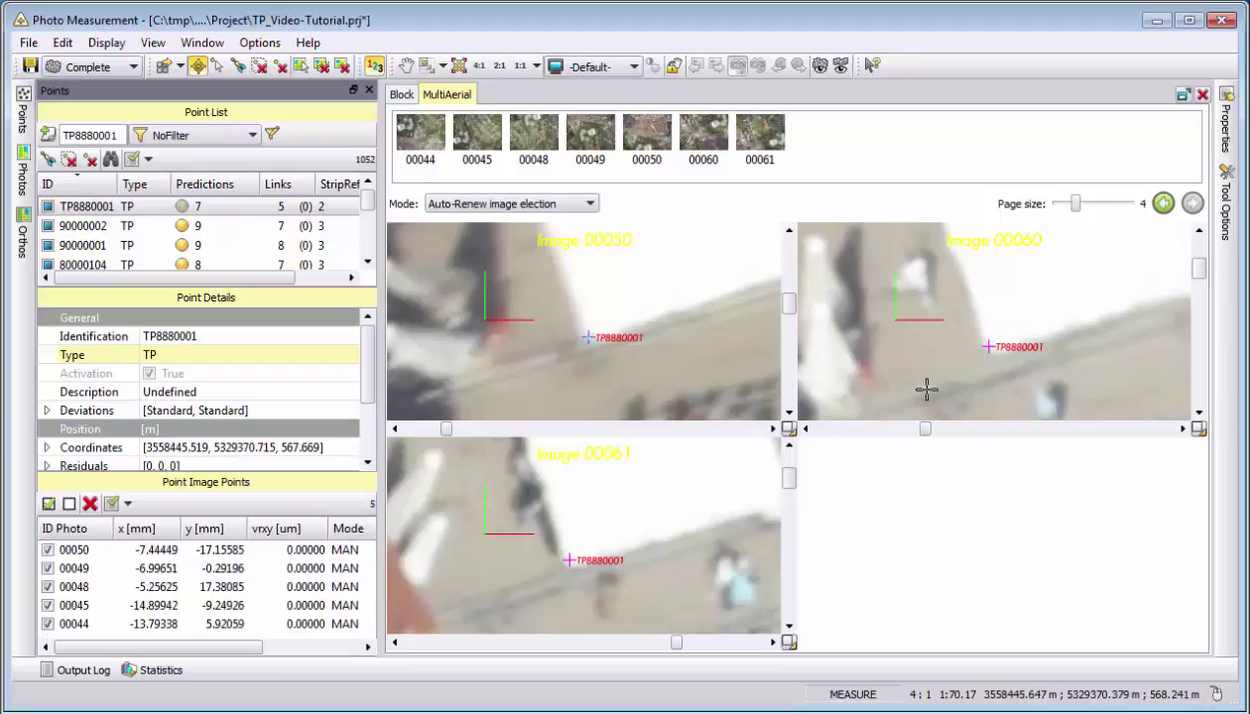
left_click(569, 564)
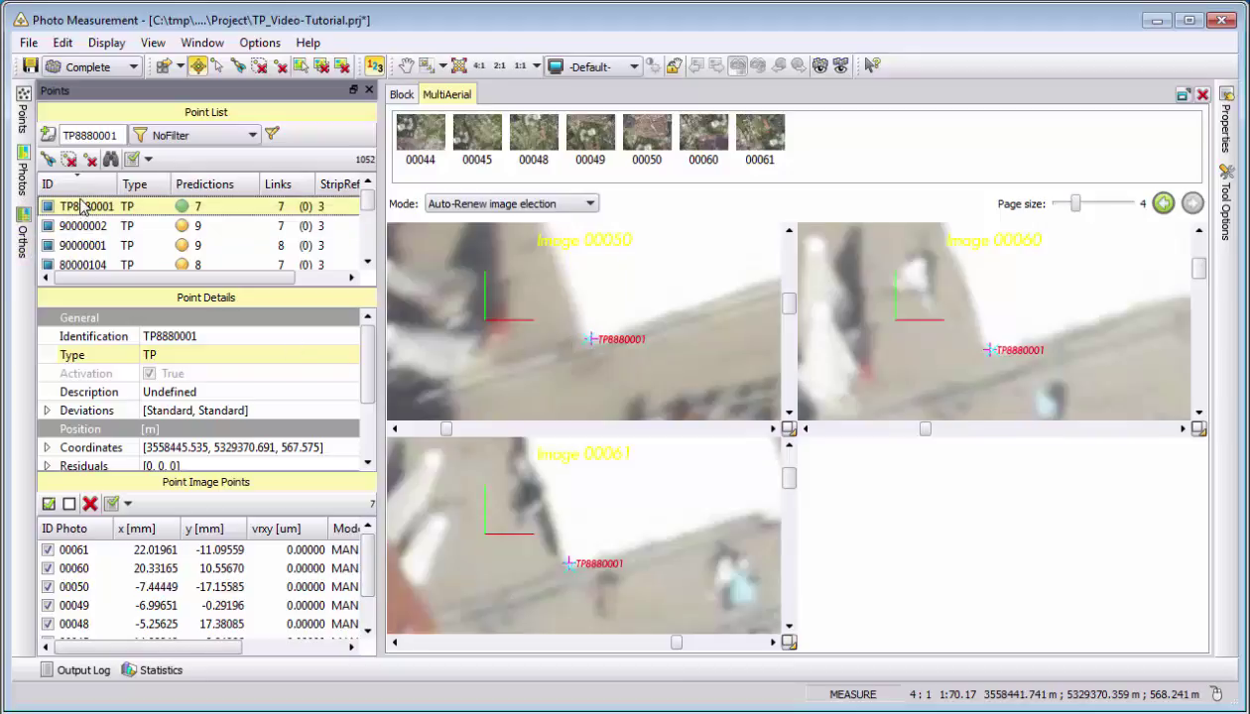
Clear TP8880001's image coordinates and save the project
right_click(594, 304)
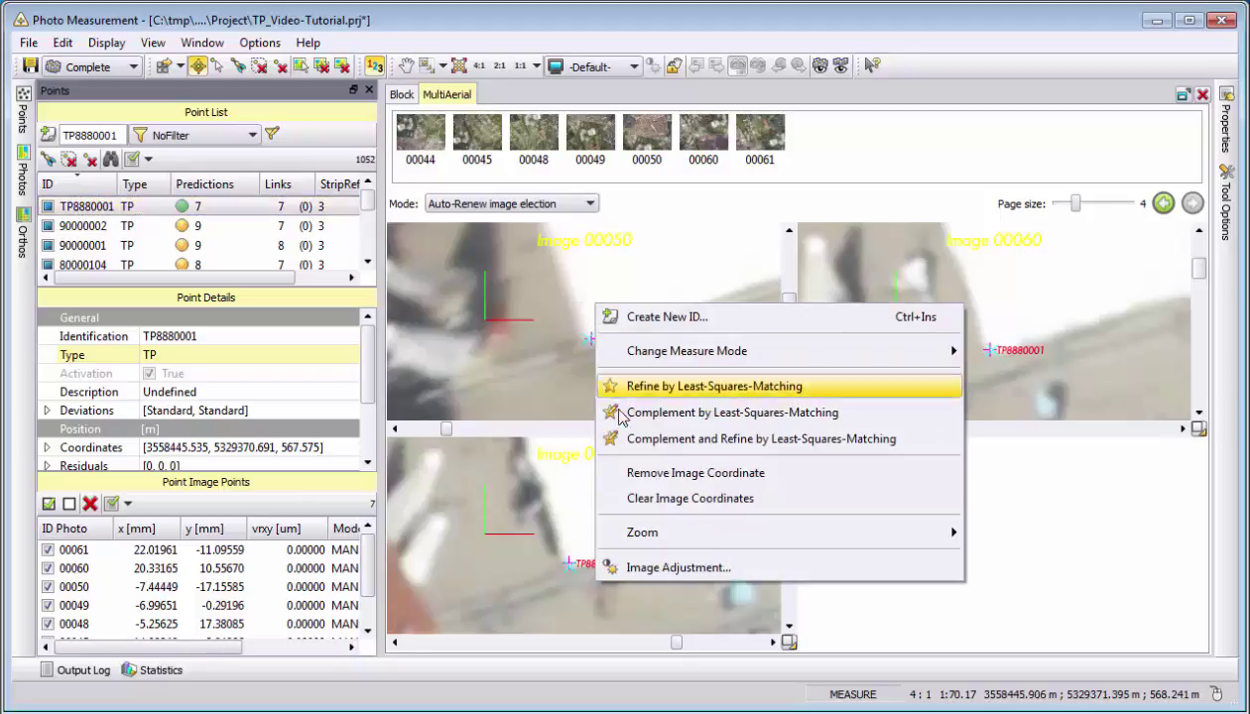
left_click(635, 499)
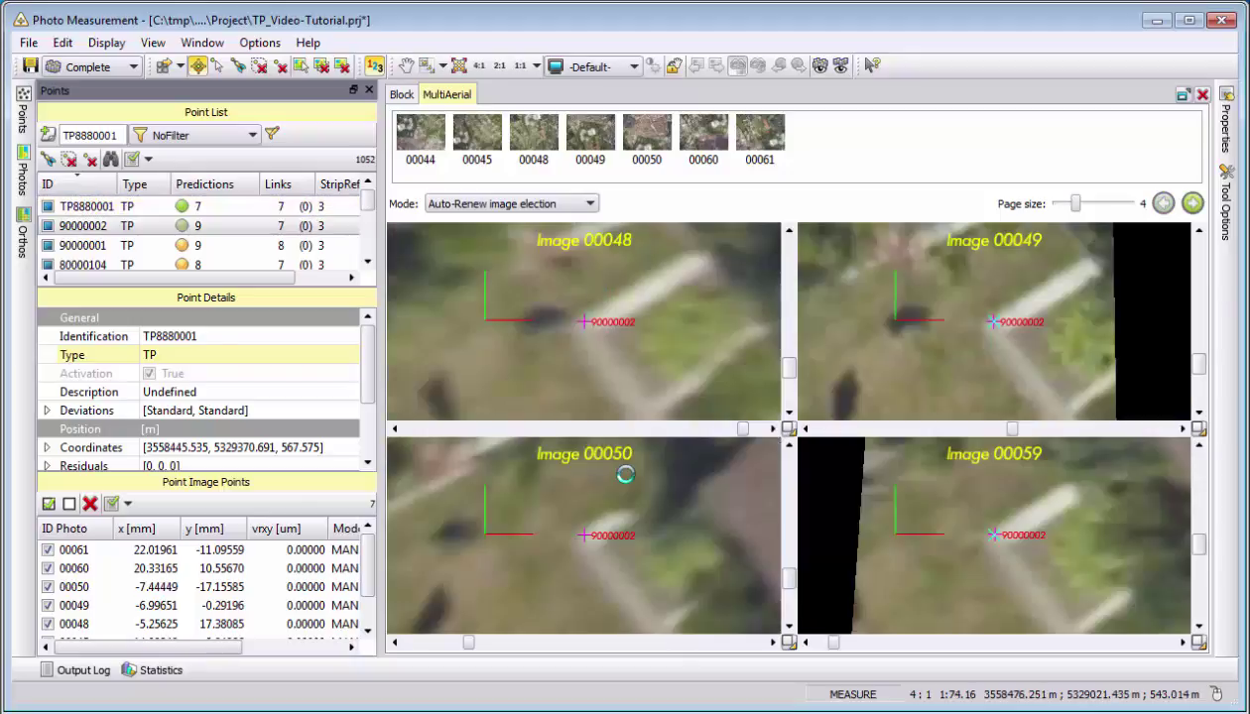
left_click(30, 68)
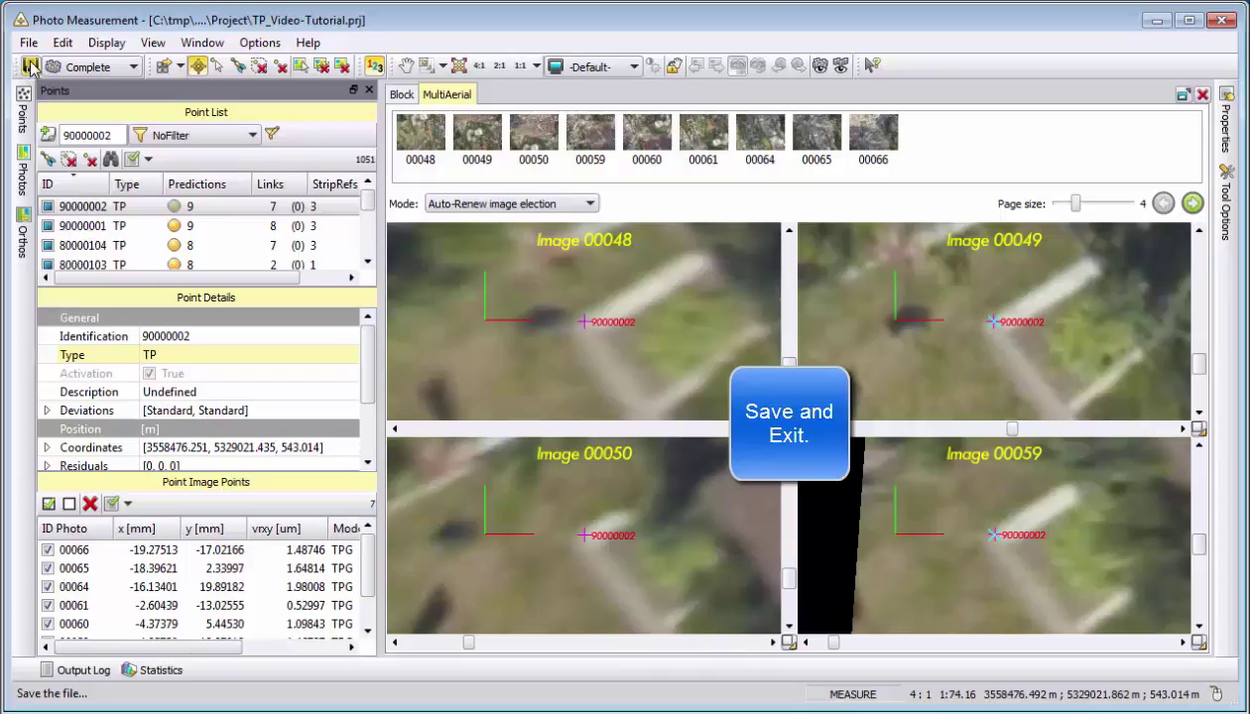
left_click(29, 43)
Exit Photo Measurement and set up an Aerial Frame Triangulation as Postprocessing (adjustment only) with blunder detection
left_click(39, 97)
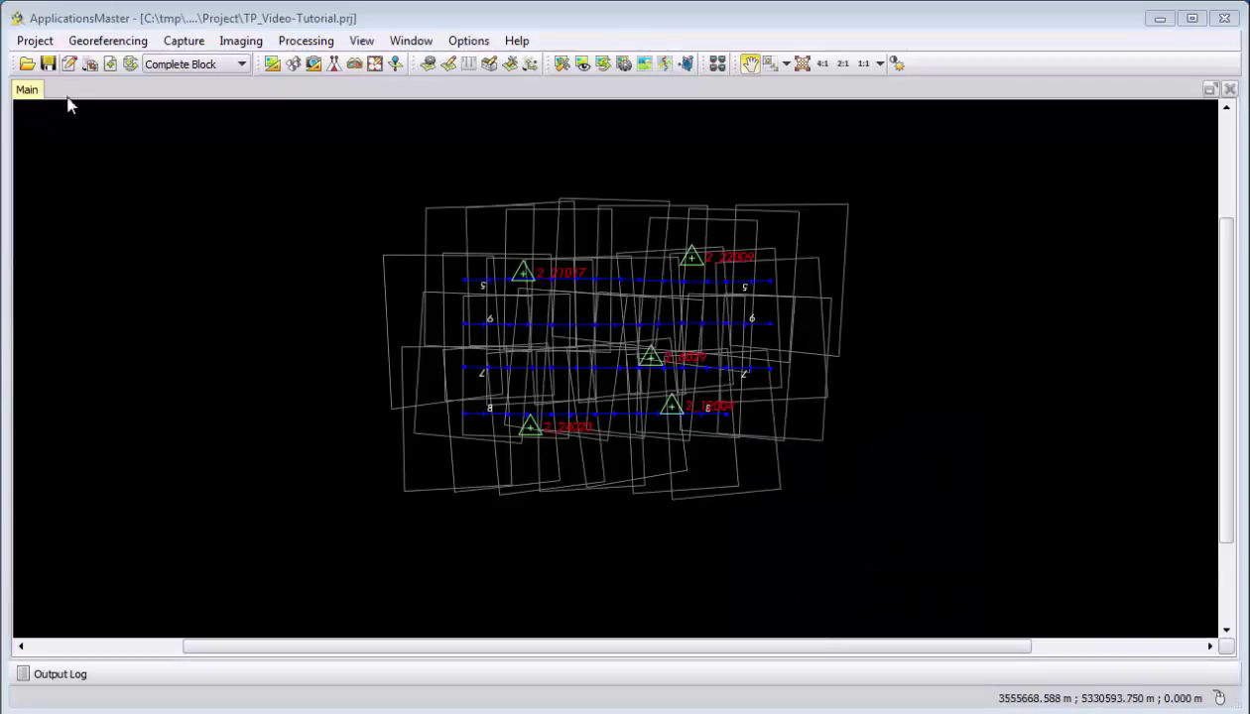
left_click(108, 41)
mouse_move(159, 64)
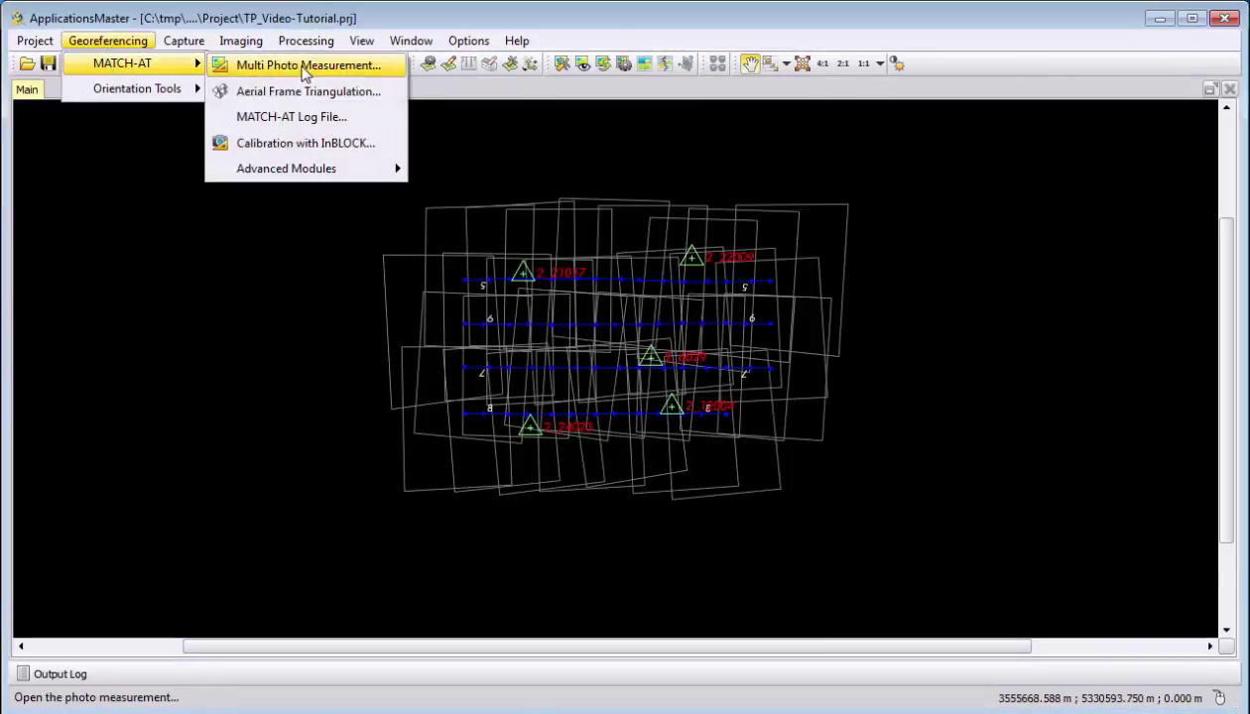
left_click(307, 92)
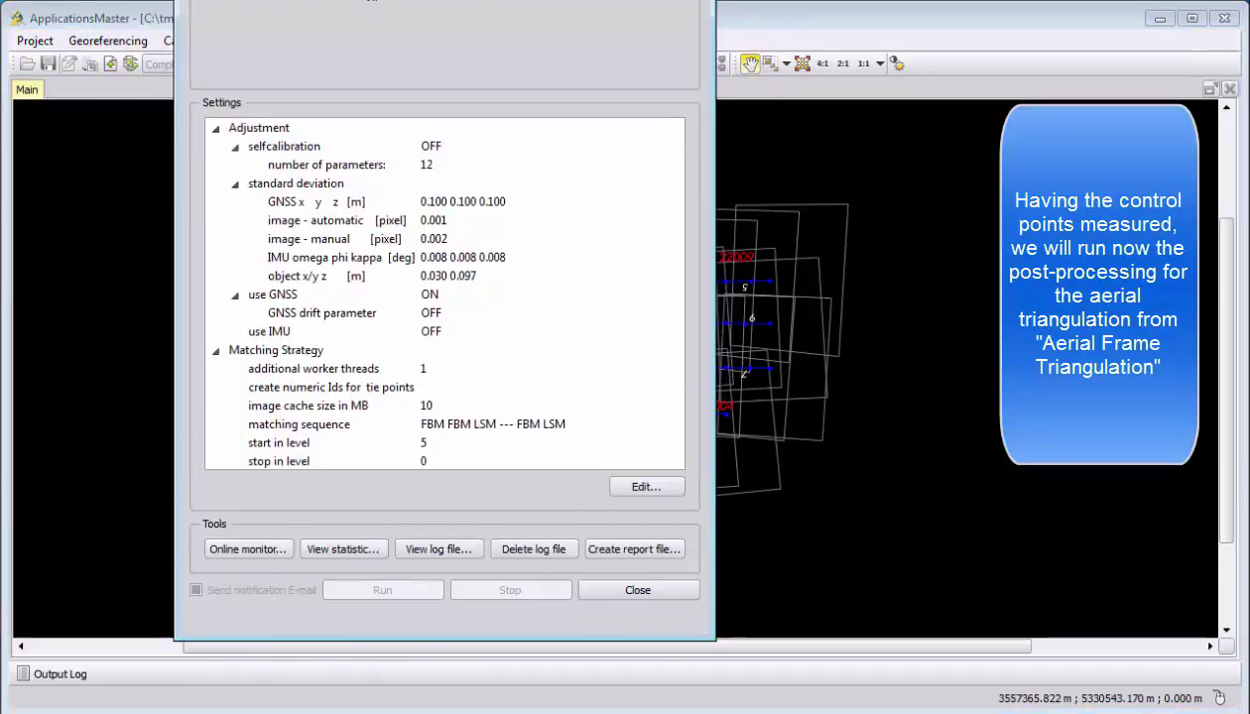
left_click_drag(433, 63, 555, 68)
left_click(512, 103)
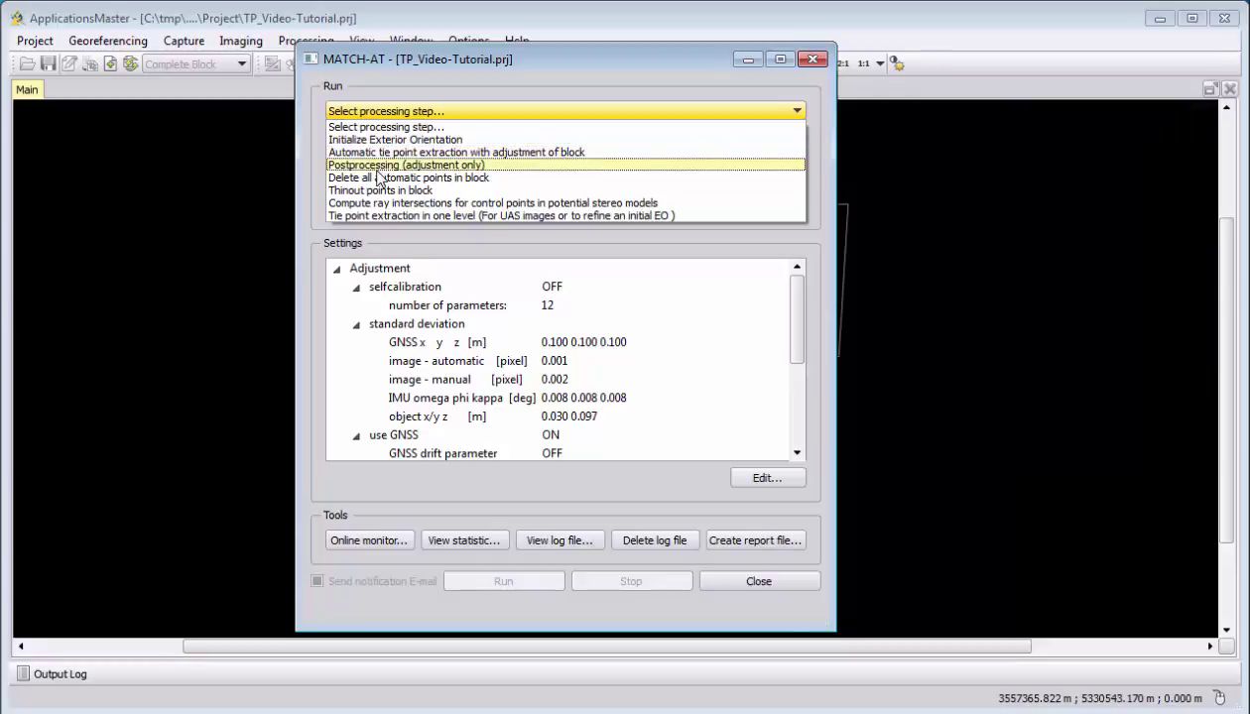
left_click(380, 165)
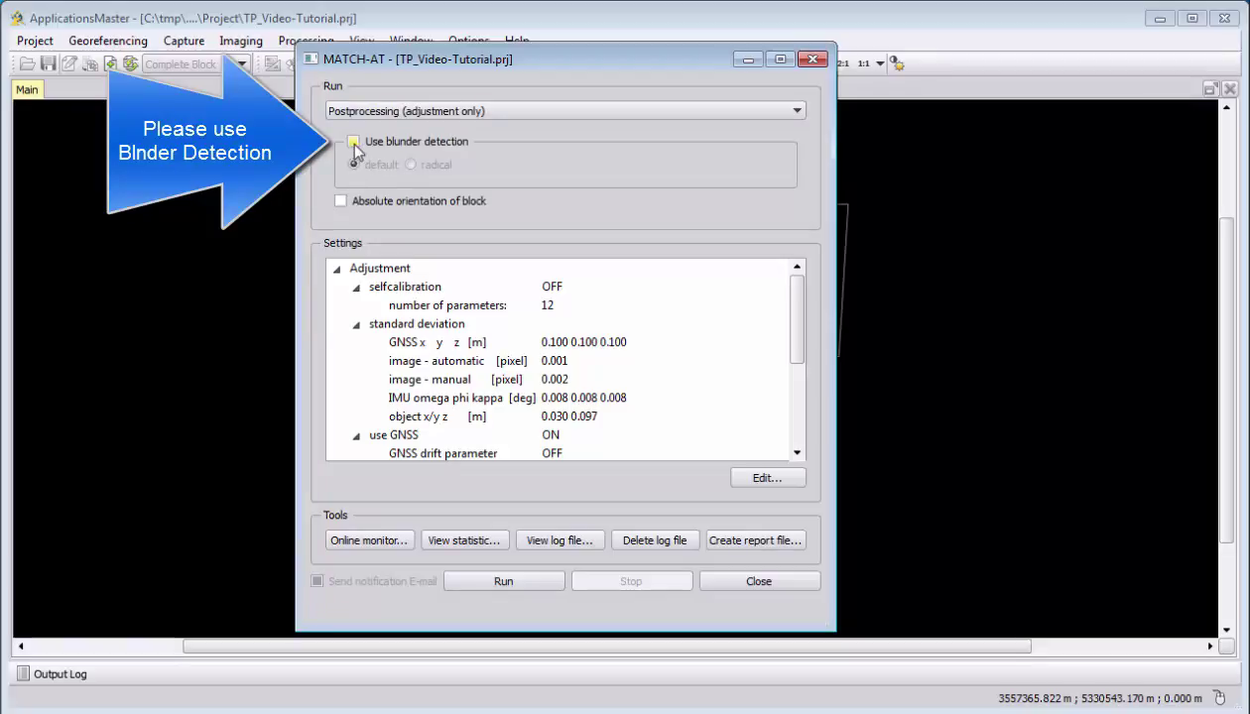
left_click(353, 142)
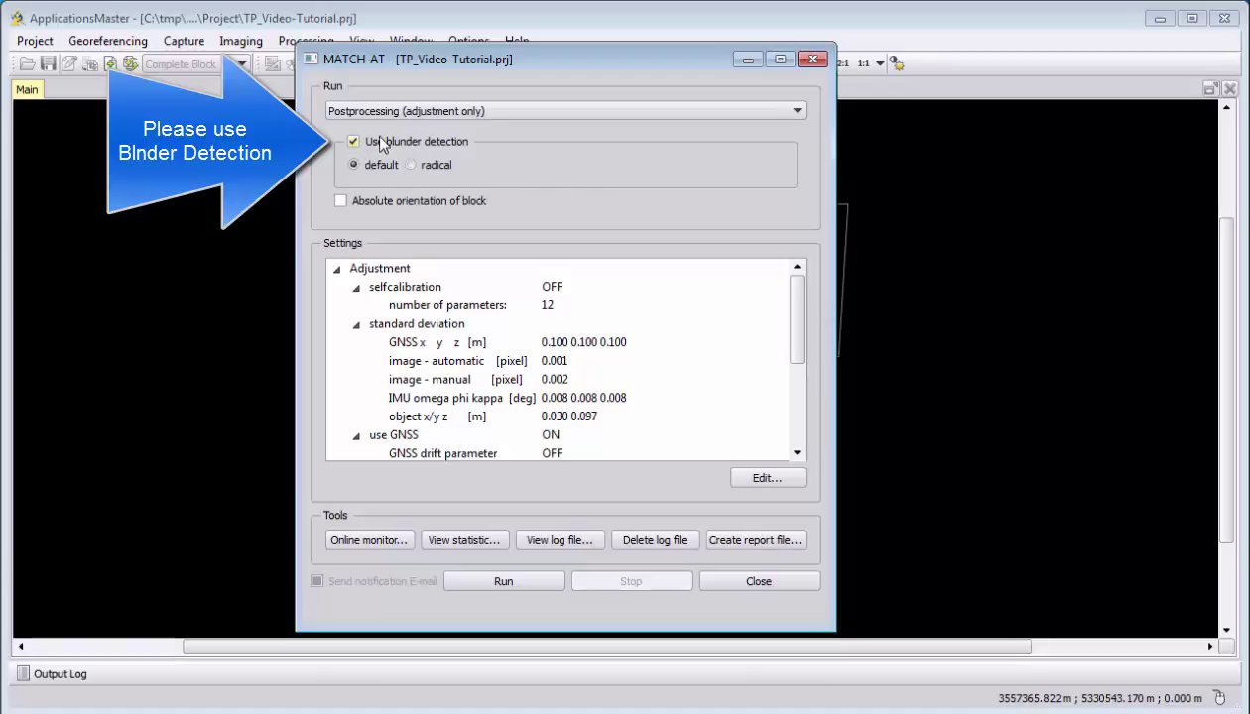
Enable GNSS shift/drift computation with one shift for the complete block
left_click(769, 477)
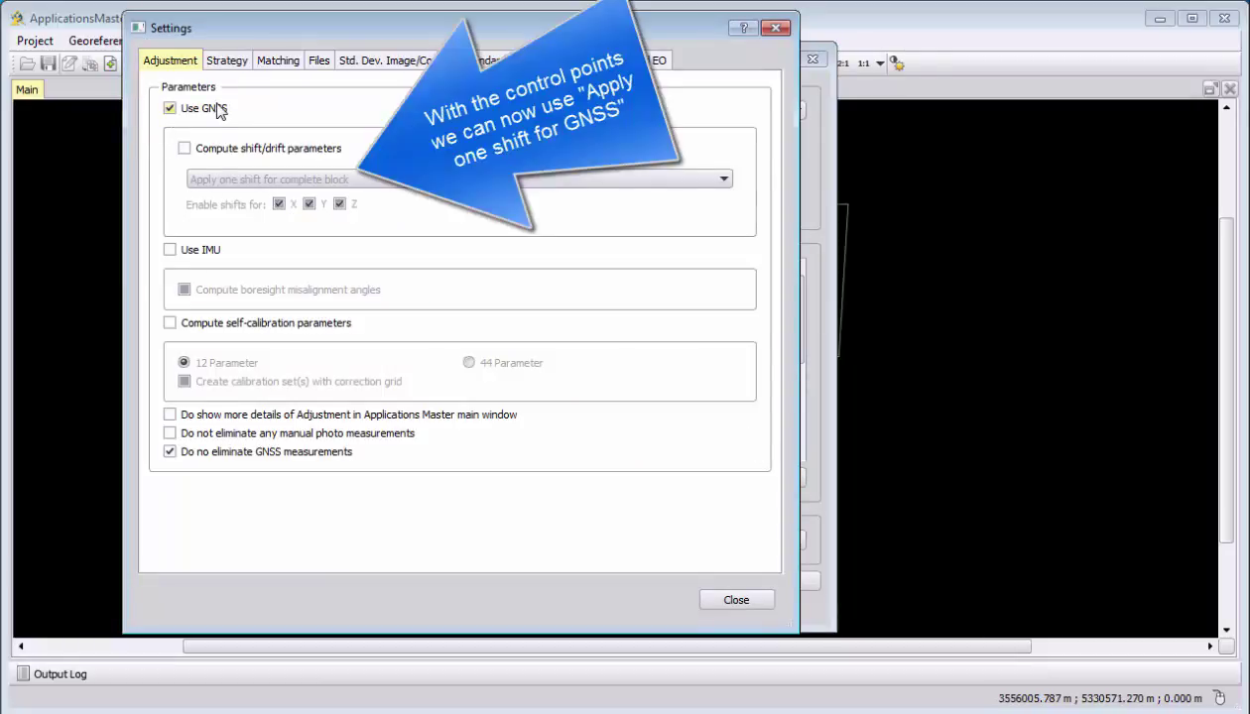
left_click(183, 149)
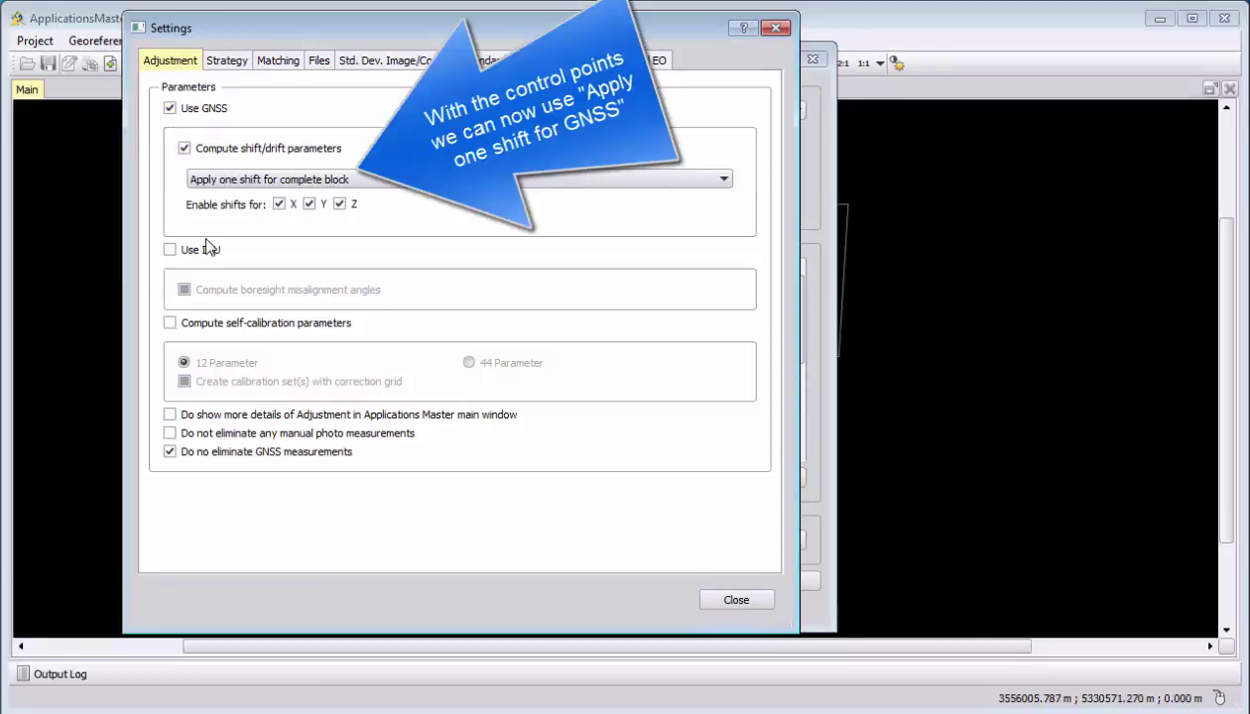
left_click(221, 181)
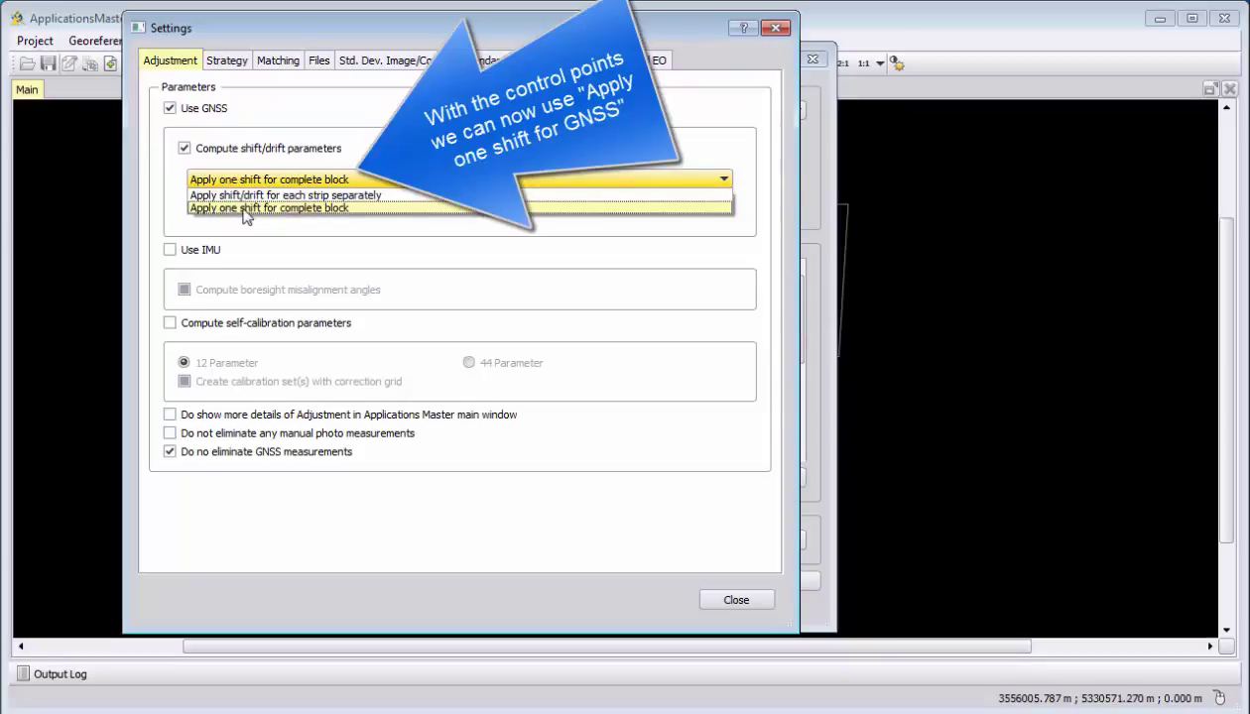
left_click(244, 209)
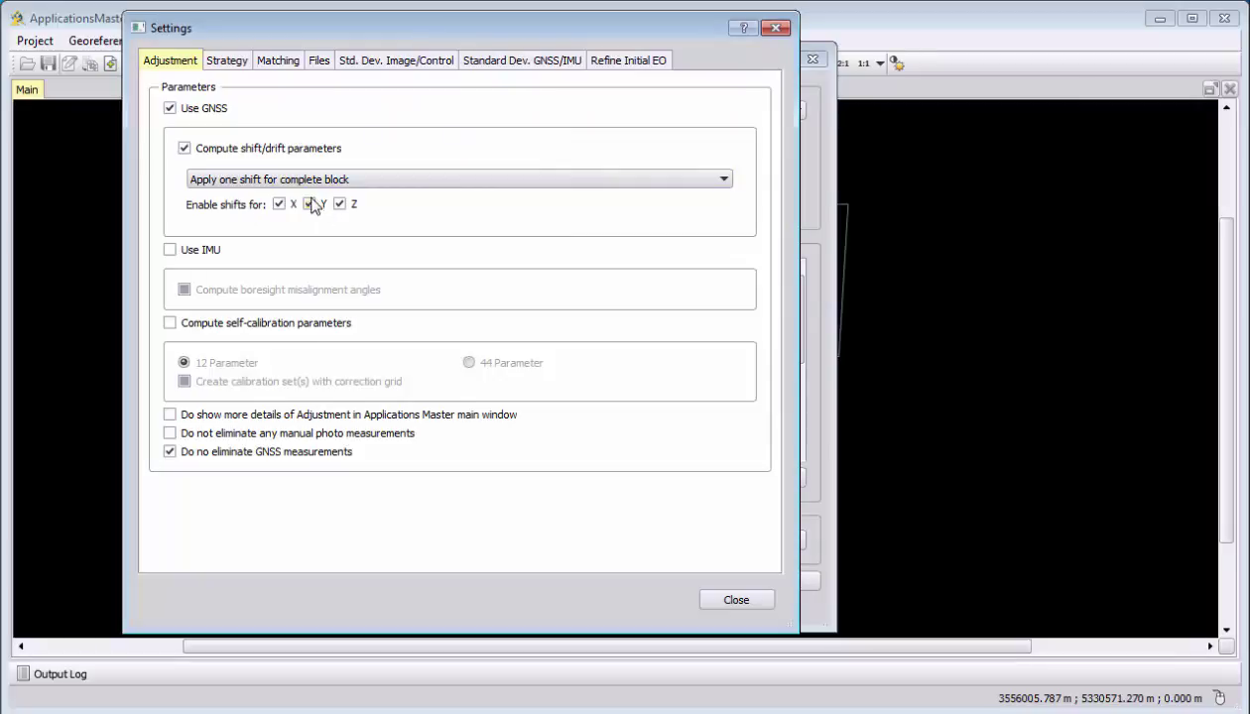
Review the Strategy, Matching, image/control and GNSS/IMU standard deviation settings, leaving defaults
left_click(228, 61)
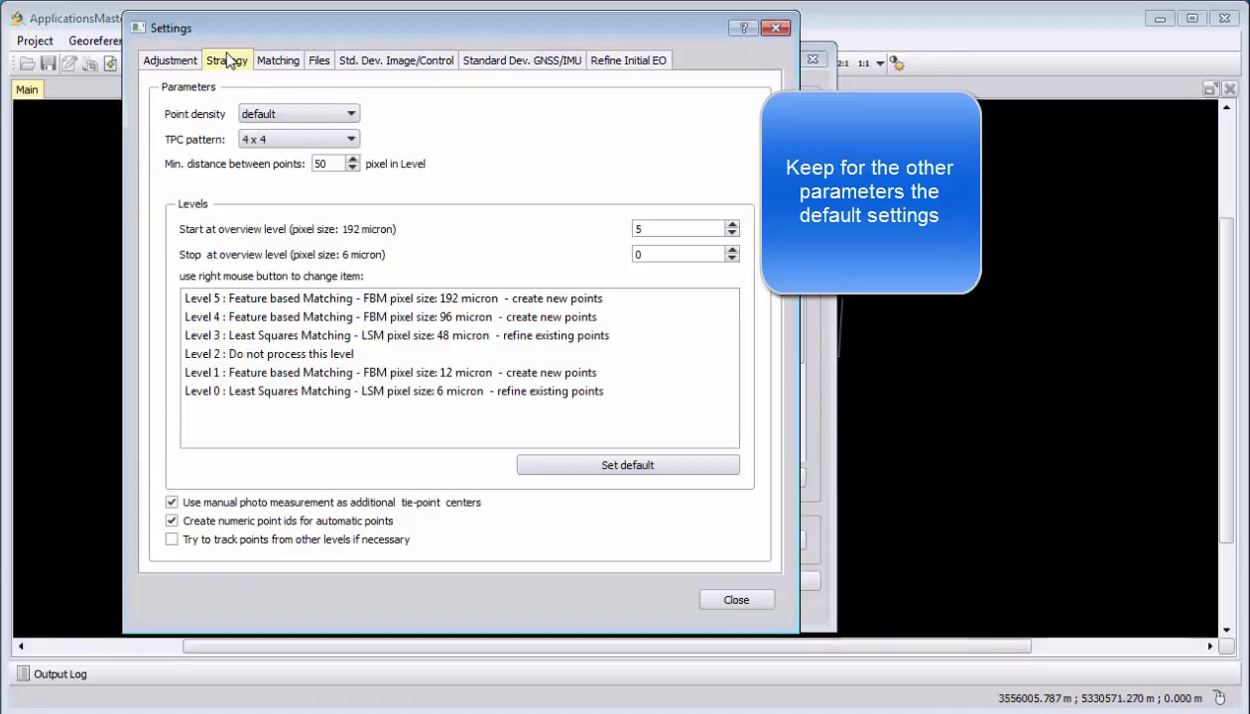
left_click(270, 63)
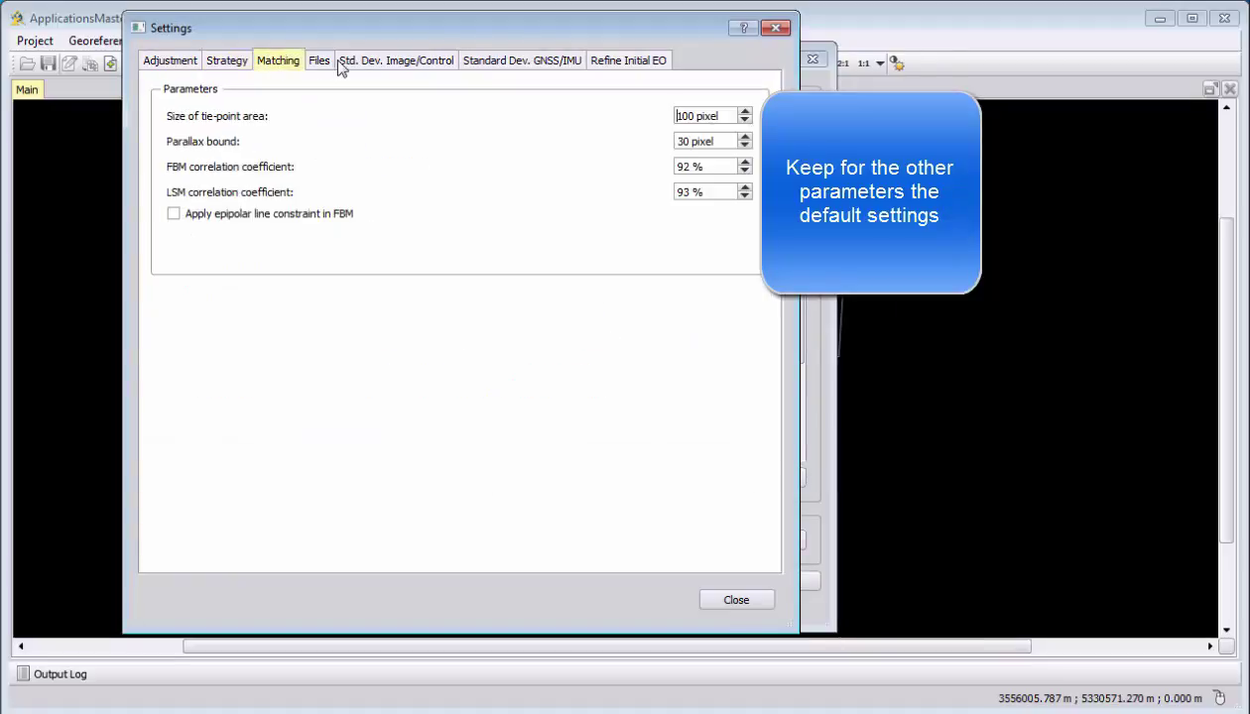
left_click(373, 64)
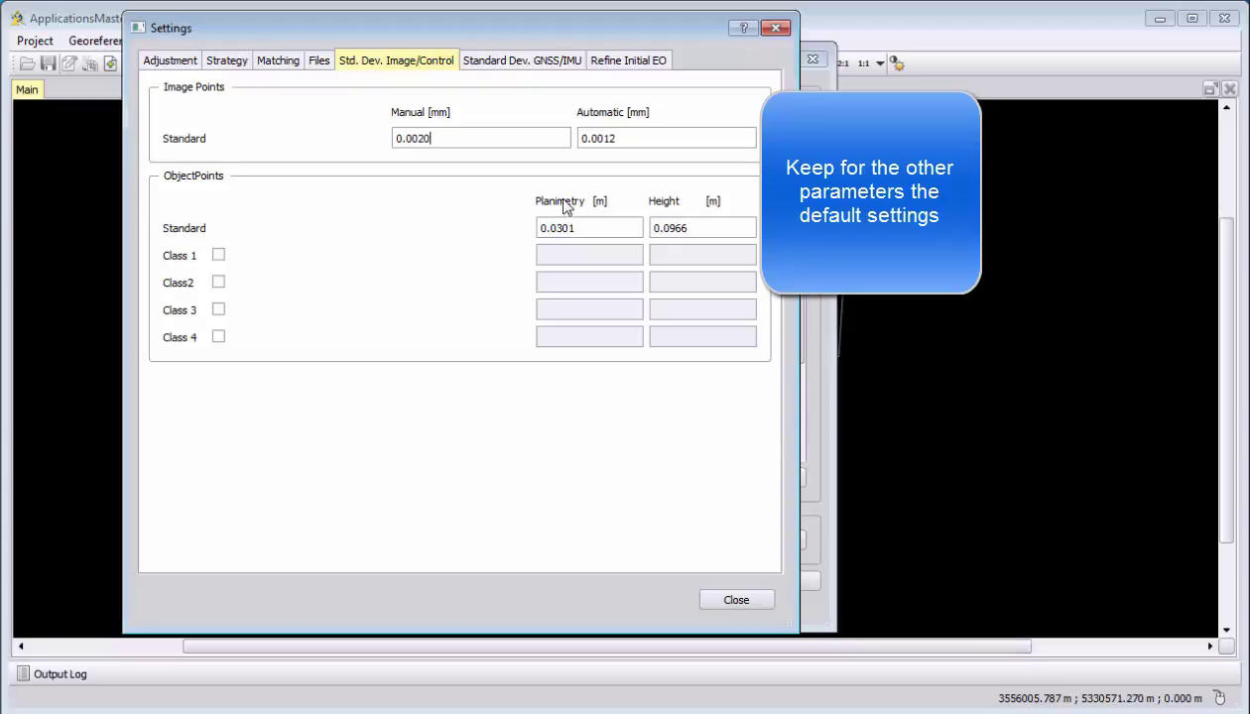
left_click(510, 59)
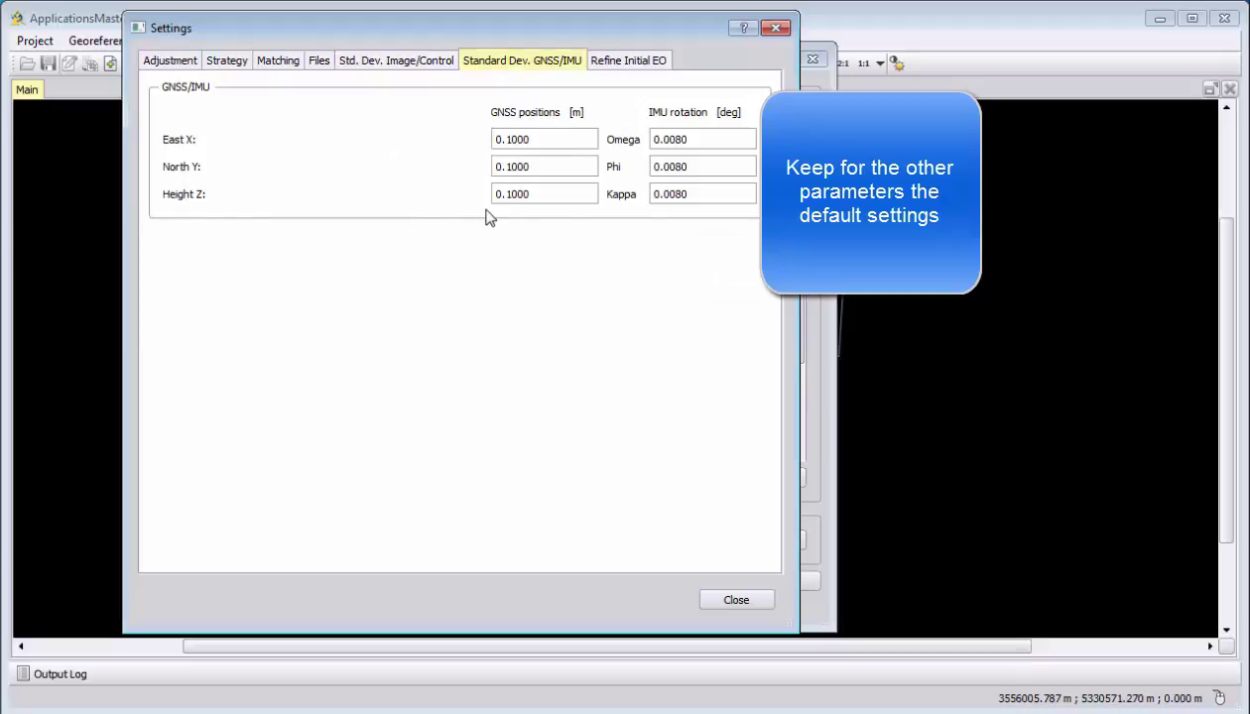
Close the adjustment settings and run the postprocessing adjustment
left_click(726, 601)
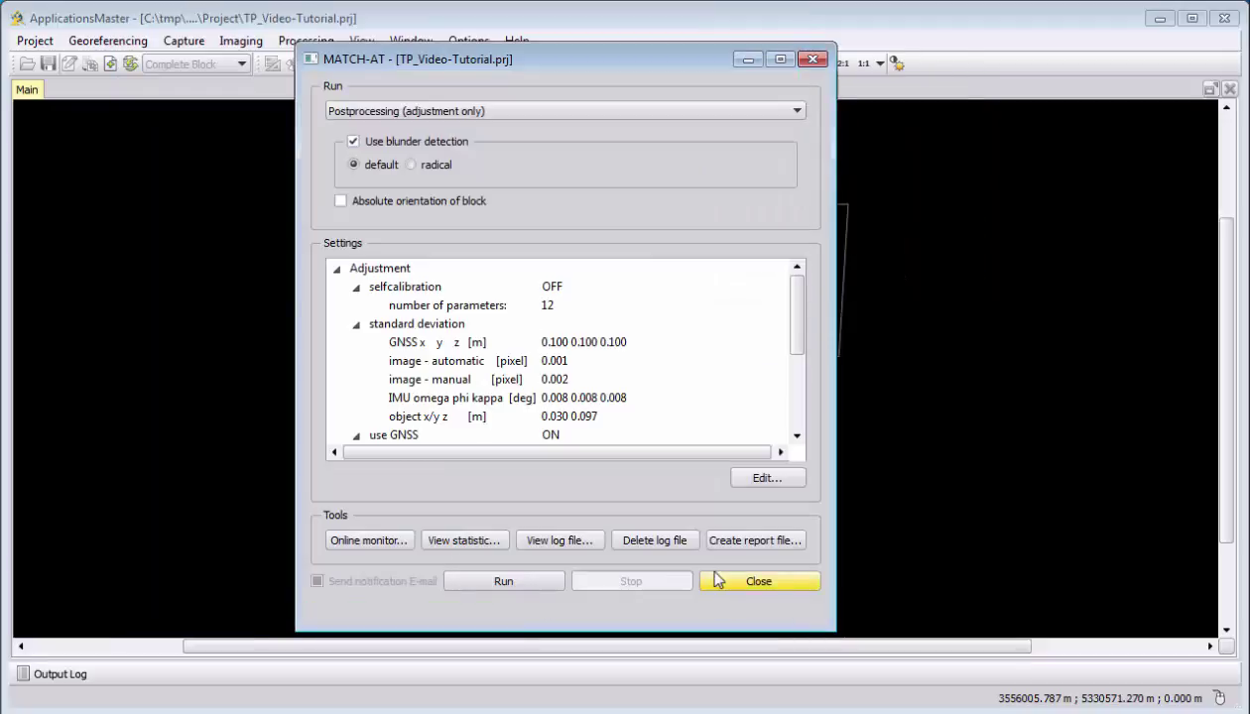
left_click(494, 582)
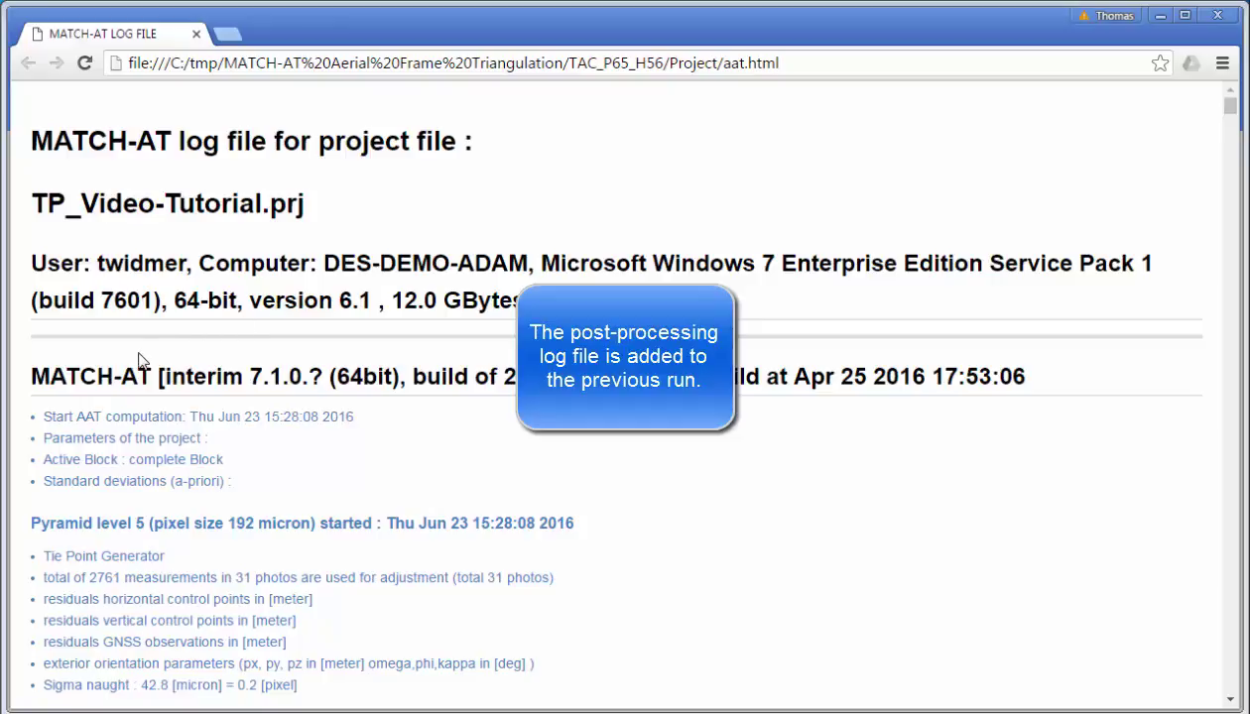
Scroll through the aat.html log and jump to the Start Post Processing report
scroll(154, 332, "down", 5)
scroll(401, 303, "down", 8)
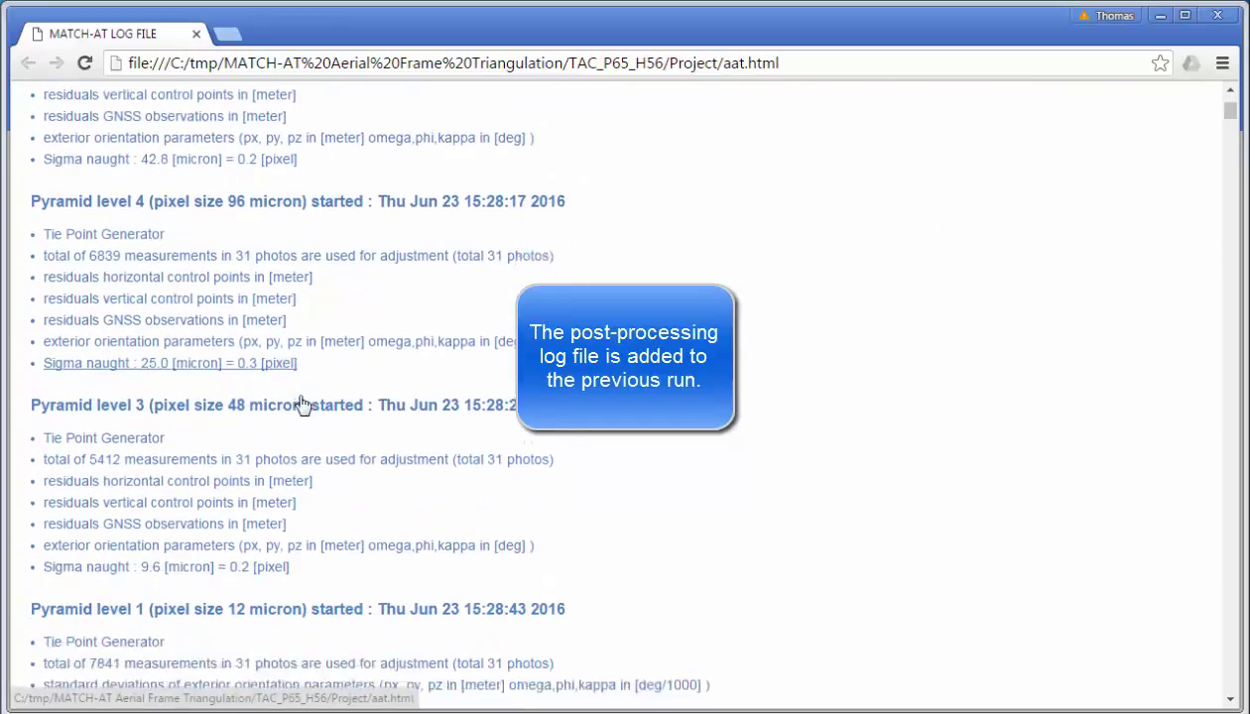
scroll(303, 405, "down", 1)
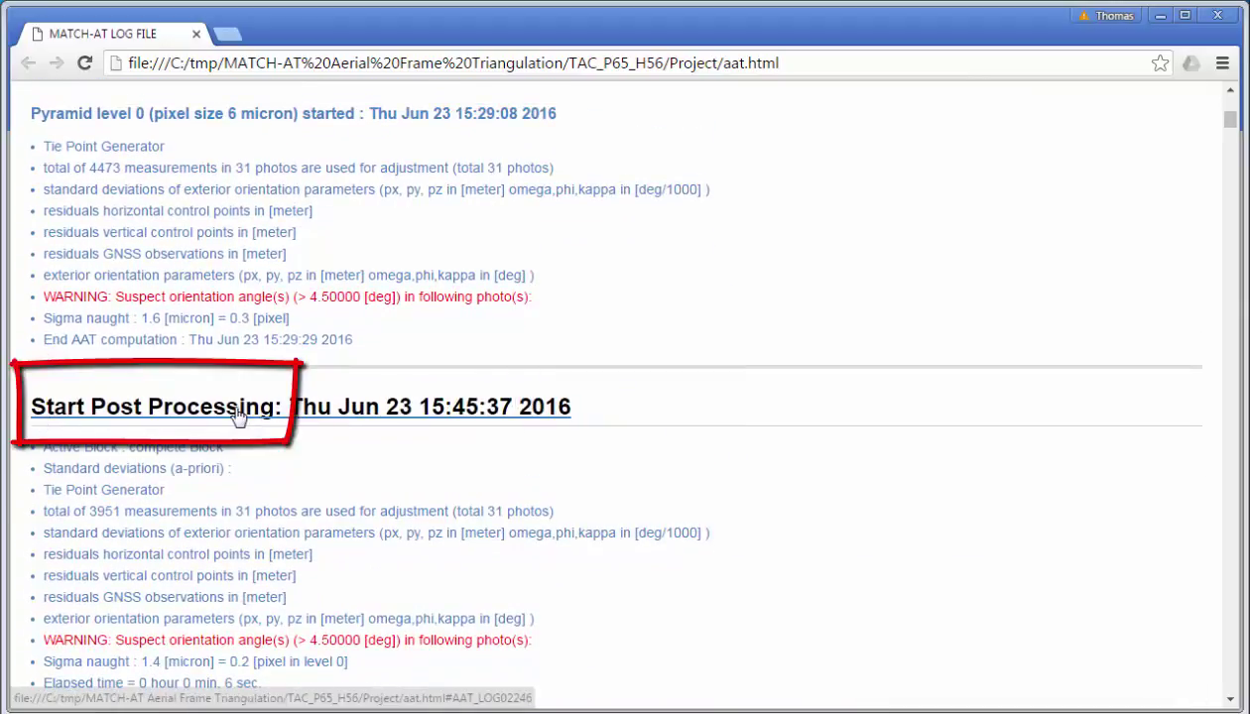
scroll(234, 415, "down", 2)
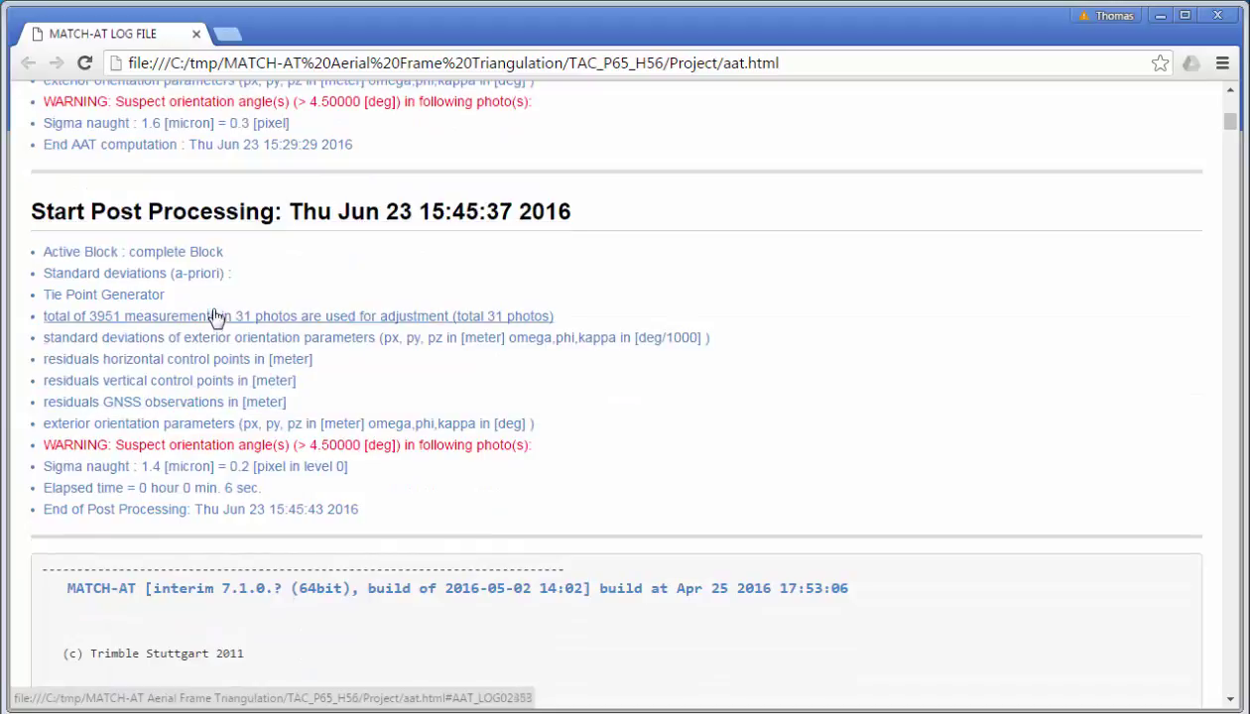
scroll(299, 377, "up", 2)
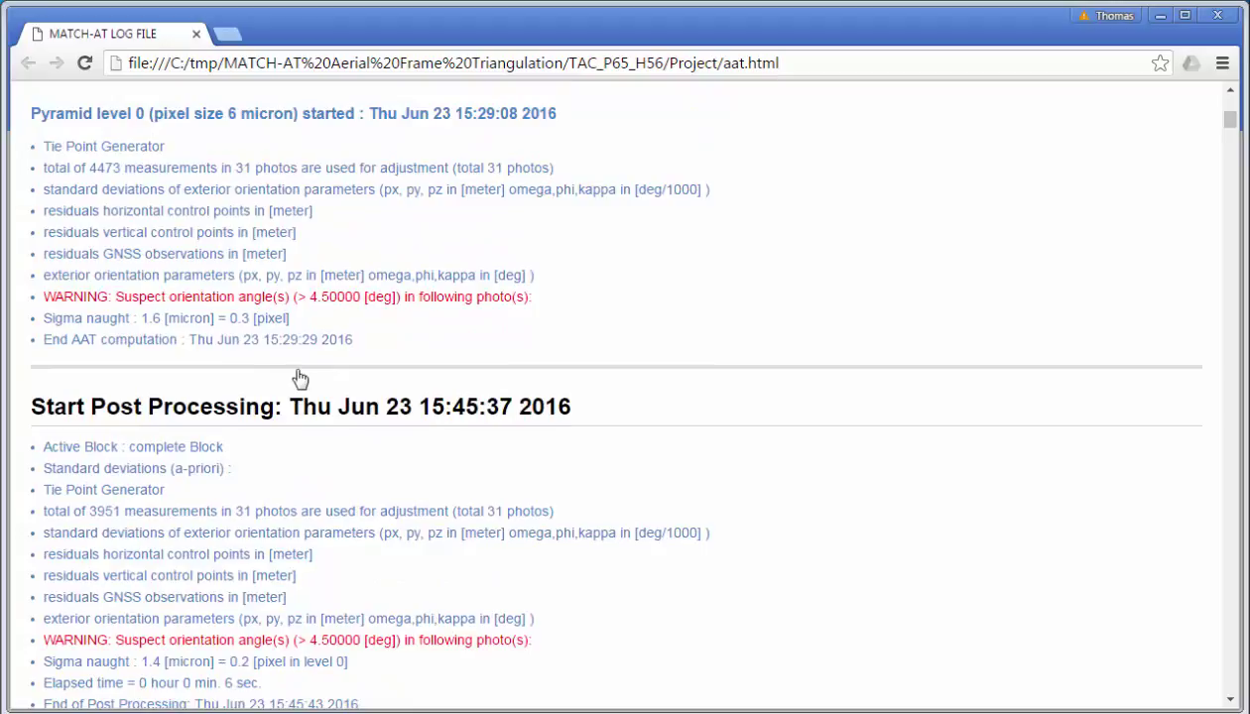
scroll(299, 377, "down", 1)
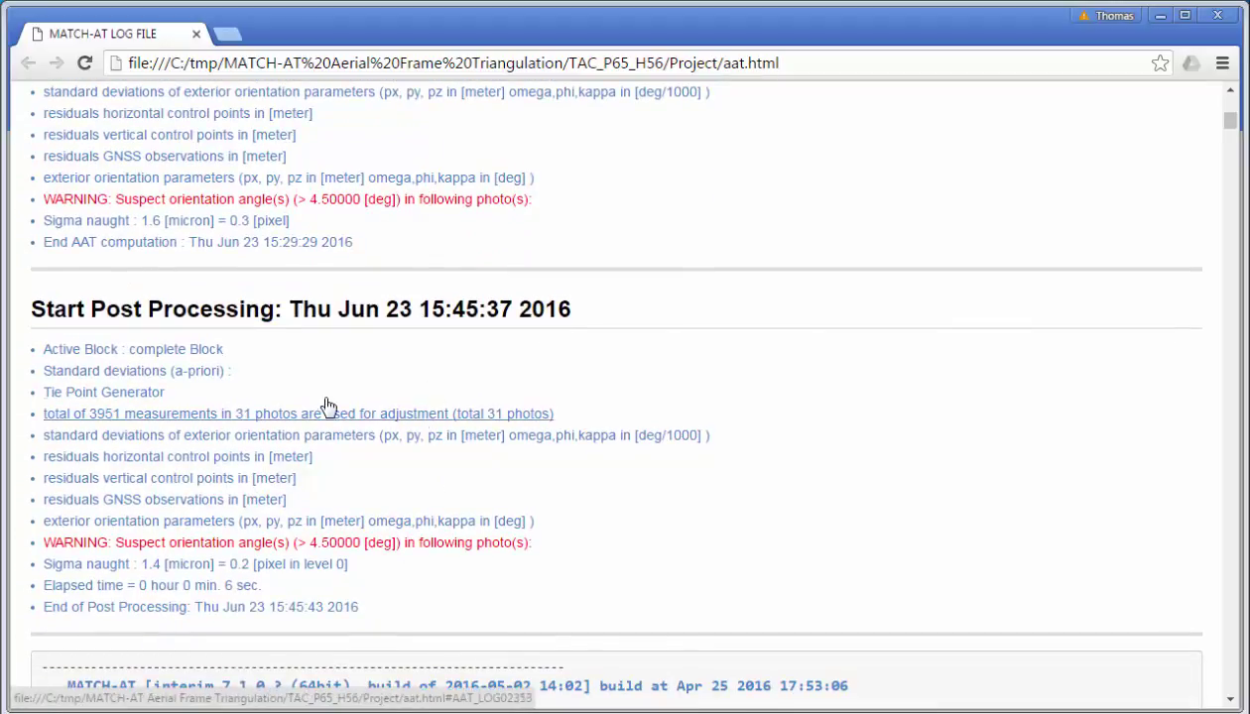
left_click(224, 312)
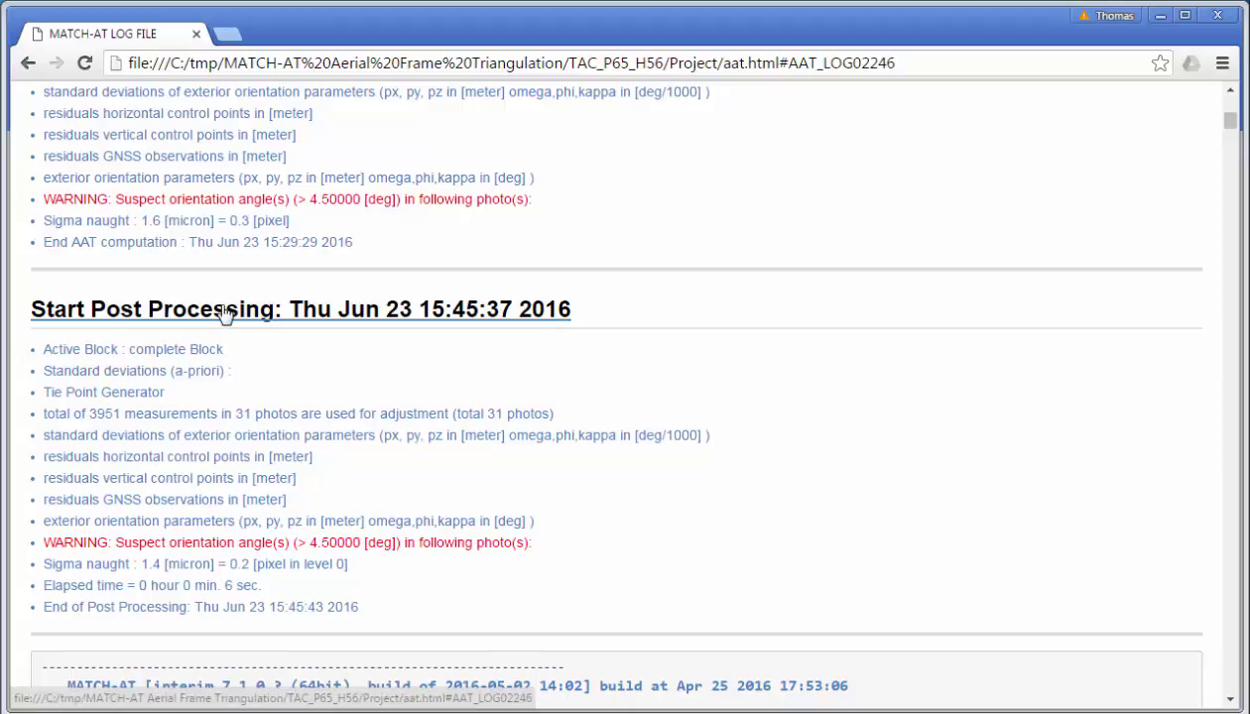